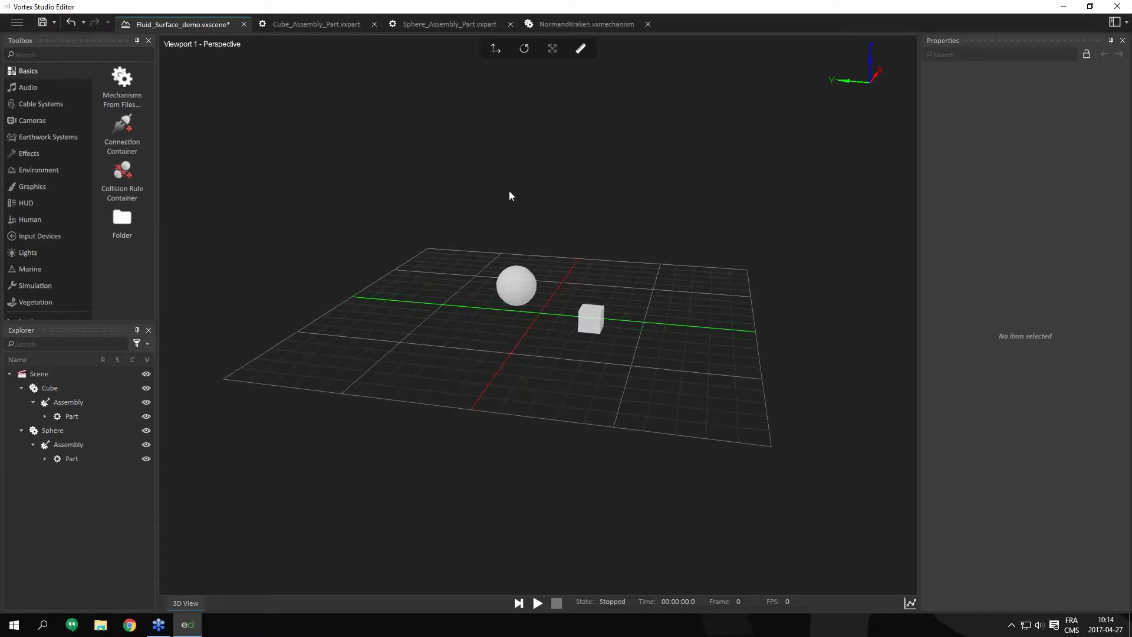
- Review the viewport's grid options, including size and use as terrain, and accept them
{"action": "right_click", "coordinate": [473, 158]}
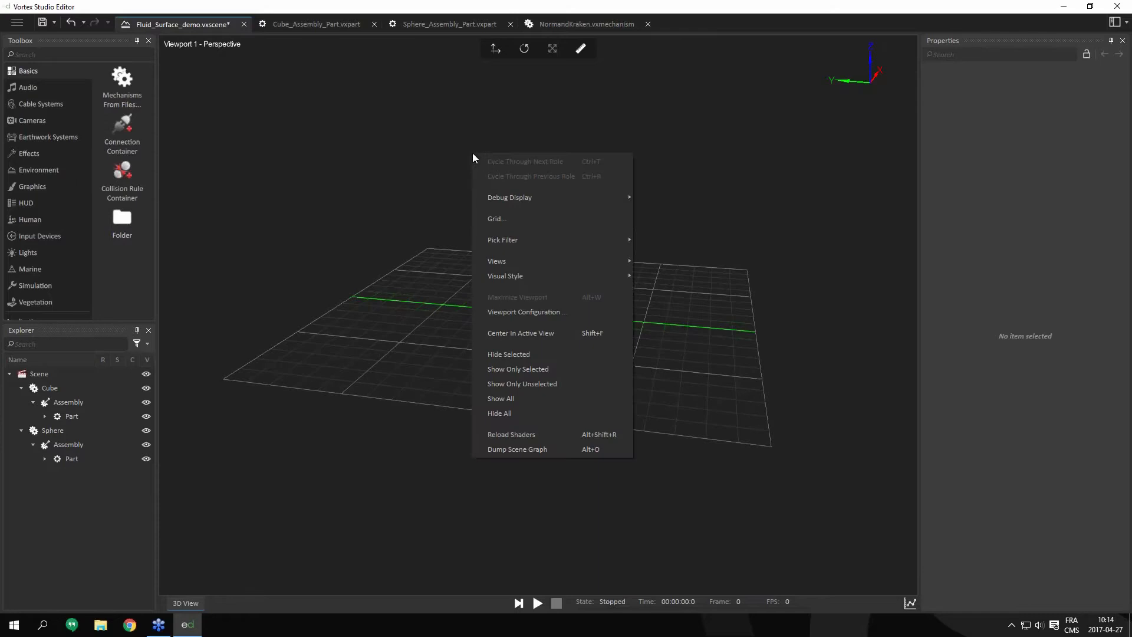
{"action": "left_click", "coordinate": [519, 218]}
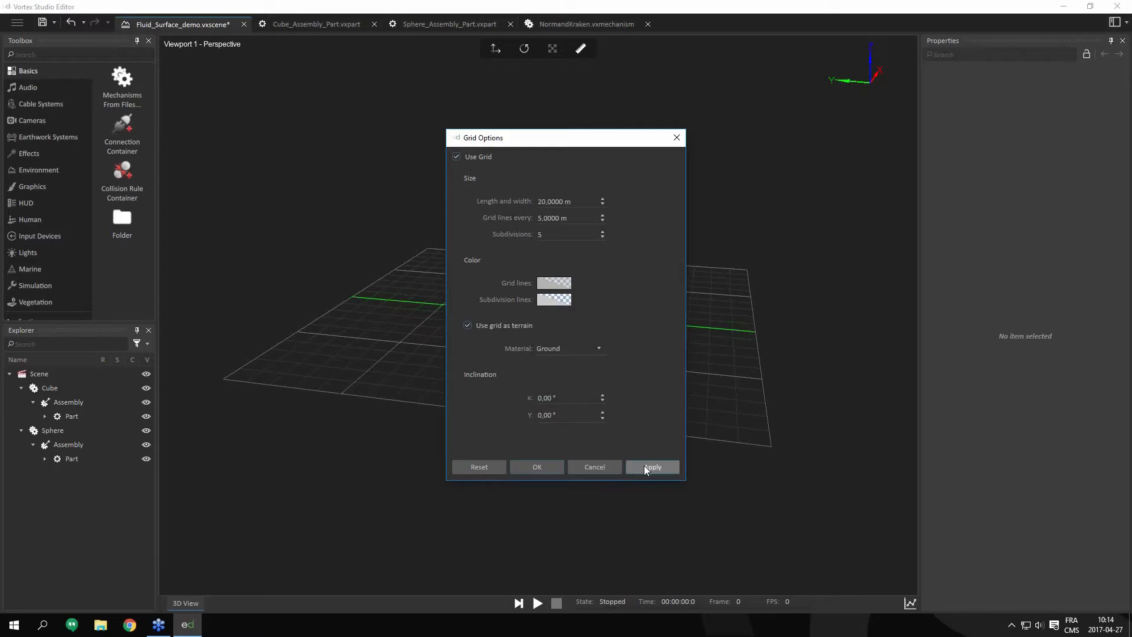
{"action": "left_click", "coordinate": [555, 467]}
- Check which display elements are enabled for the Sphere mechanism, including its geometry, and clear the selection
{"action": "left_click", "coordinate": [145, 430]}
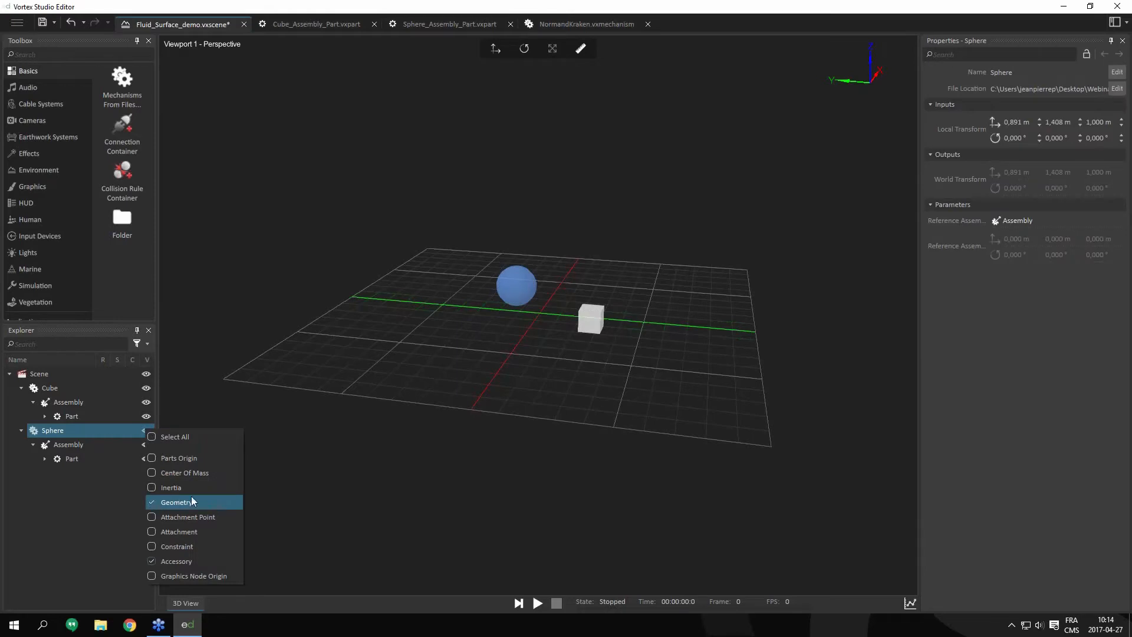
{"action": "left_click", "coordinate": [444, 464]}
{"action": "left_click", "coordinate": [443, 465]}
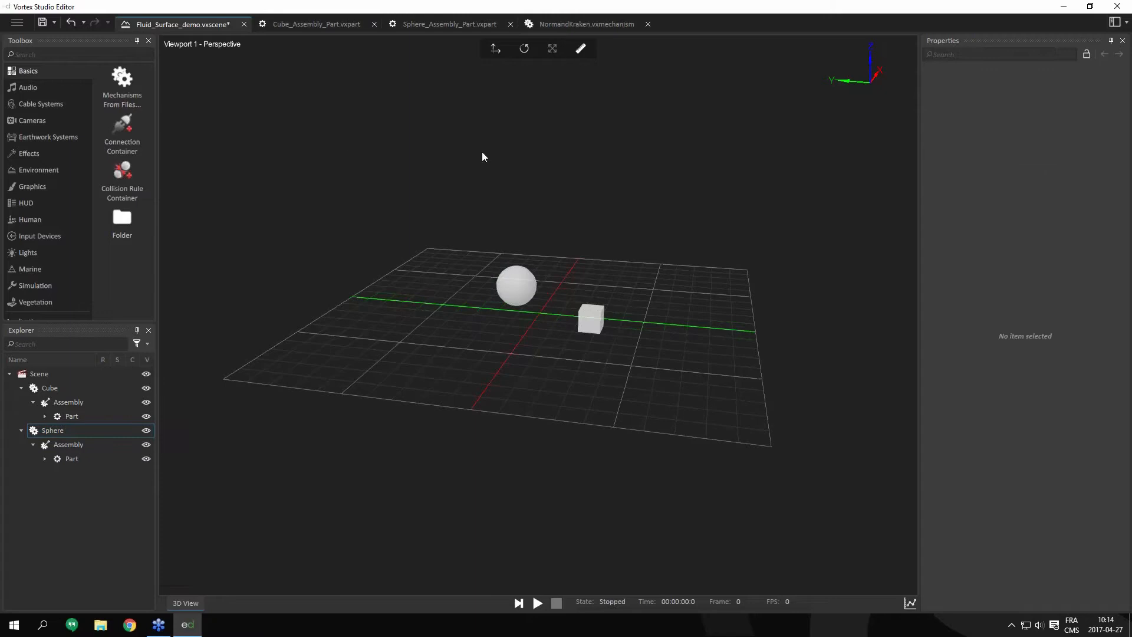
- Open the Cube_Assembly_Part document and examine the part's collision, buoyancy, drag and lift options for its box geometry
{"action": "left_click", "coordinate": [319, 25]}
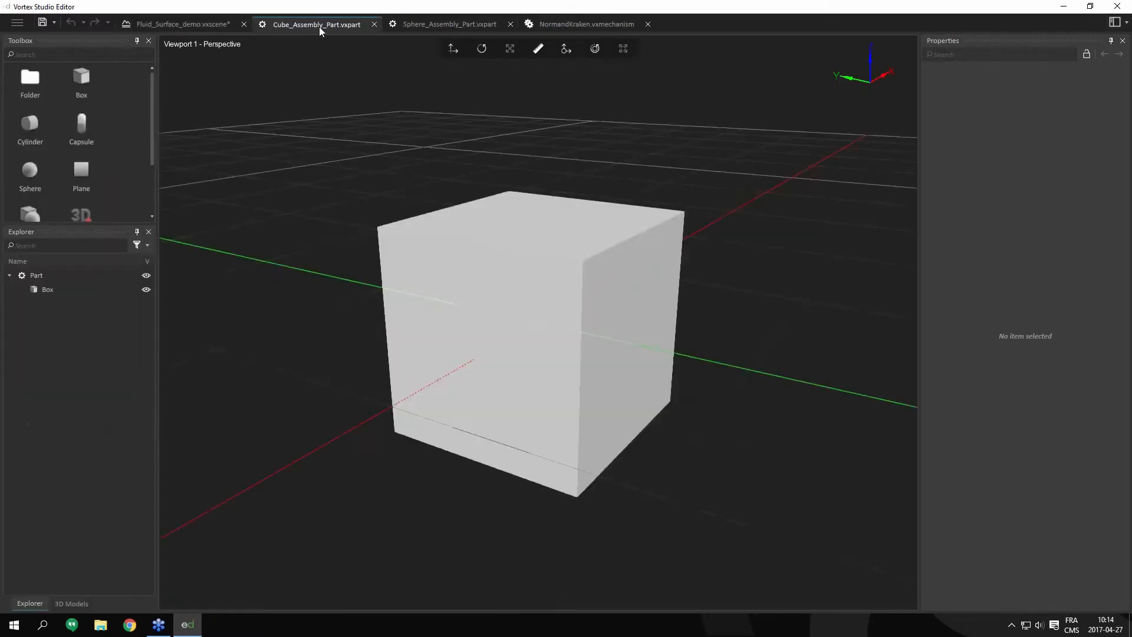
{"action": "left_click", "coordinate": [47, 277]}
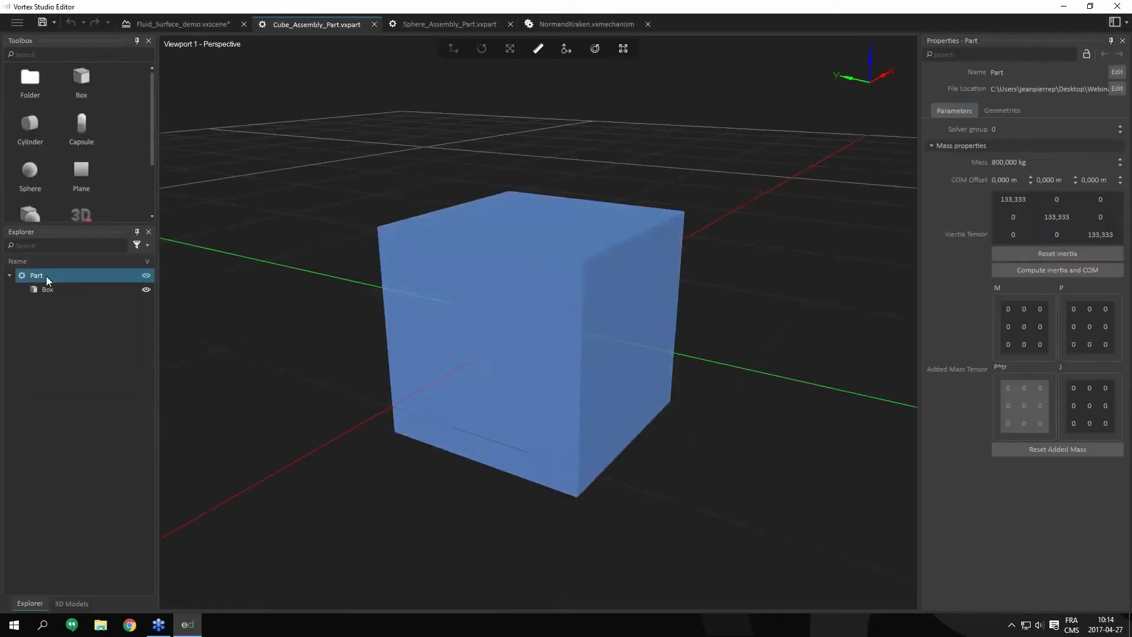
{"action": "middle_click_drag", "start_coordinate": [296, 313], "coordinate": [358, 265]}
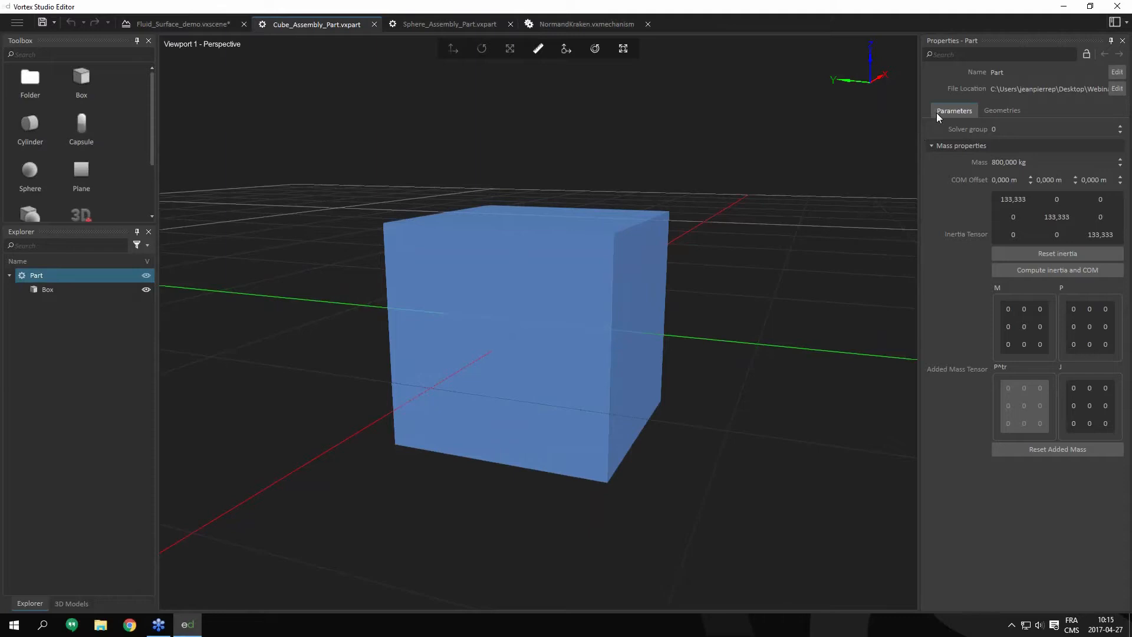
{"action": "left_click", "coordinate": [1005, 112]}
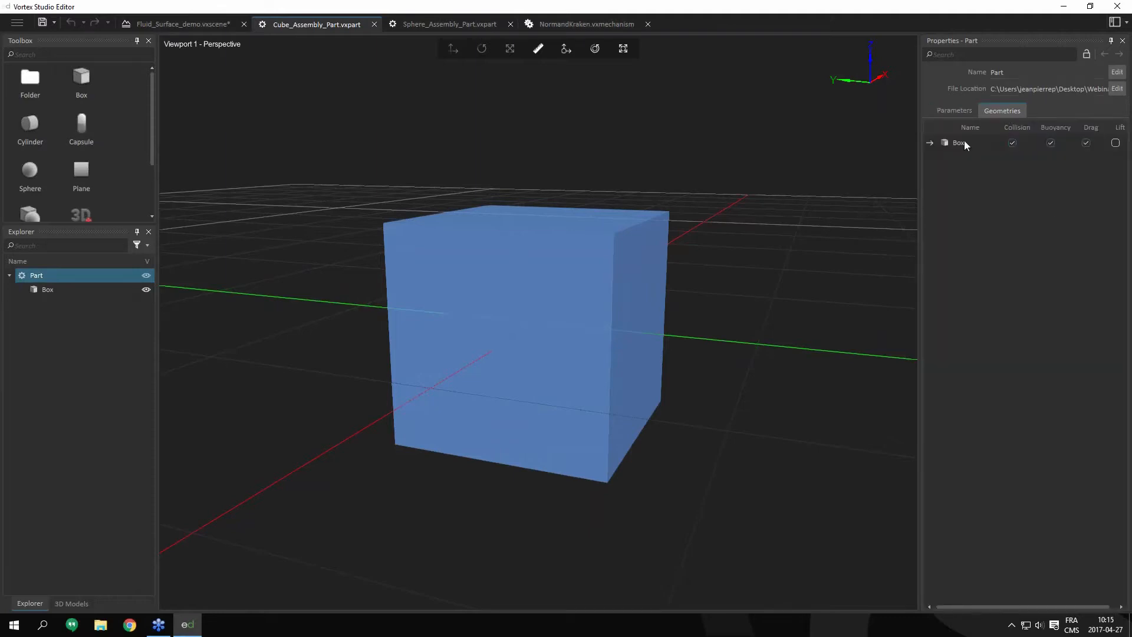
{"action": "left_click_drag", "start_coordinate": [918, 162], "coordinate": [823, 171]}
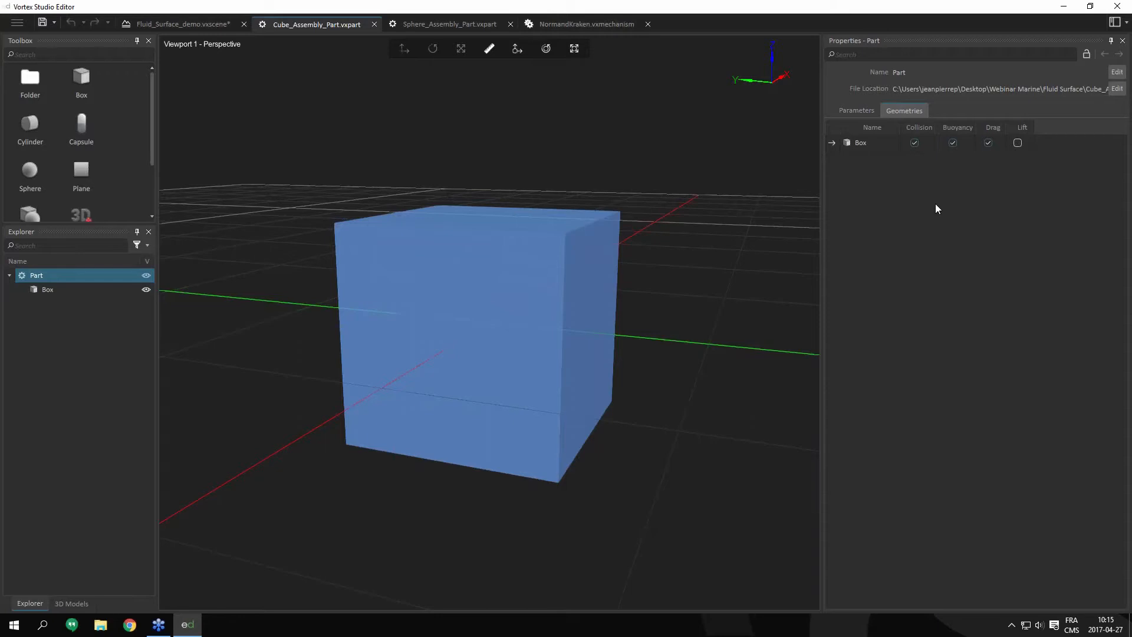
- Compare the cube part's geometry options with its mass parameters and inspect the added mass tensor's M and P matrices
{"action": "left_click", "coordinate": [858, 111]}
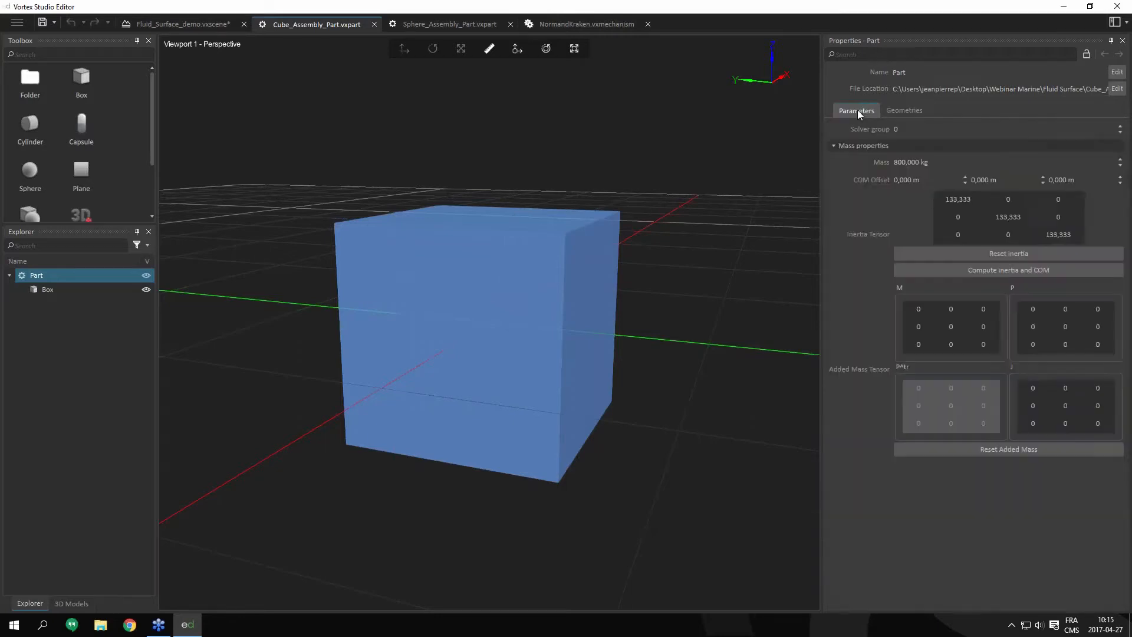
{"action": "left_click", "coordinate": [890, 113]}
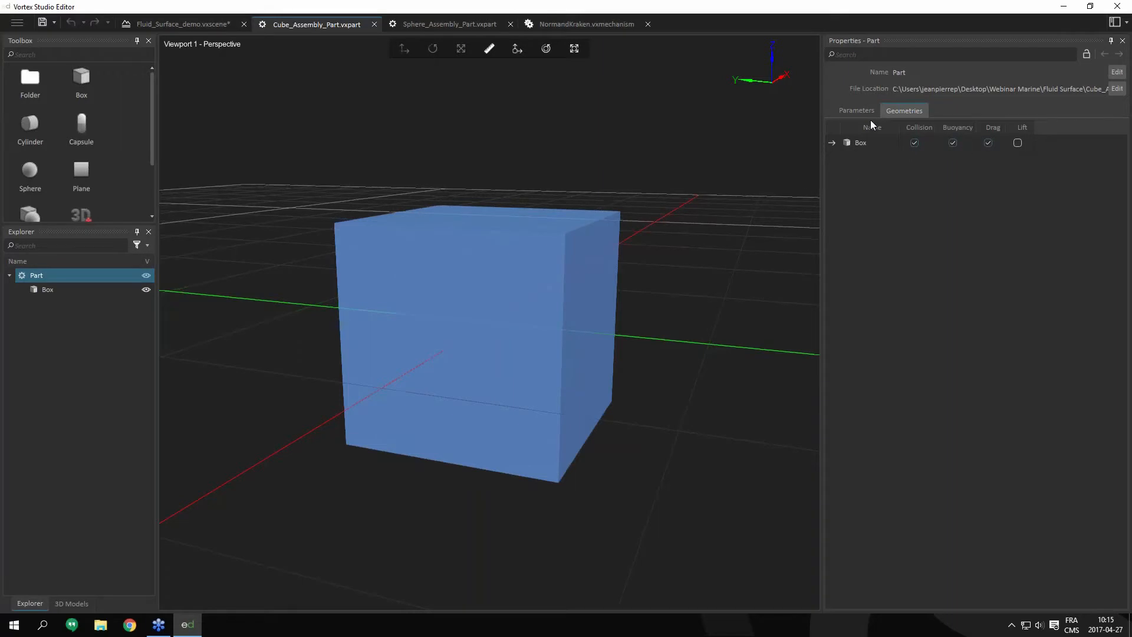
{"action": "left_click", "coordinate": [852, 112]}
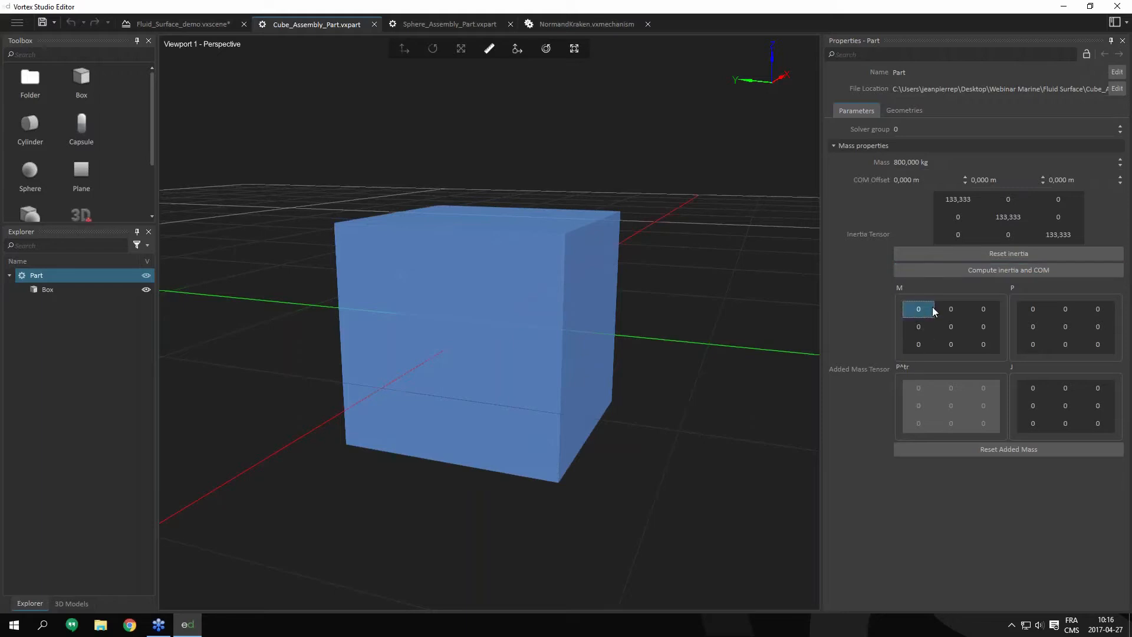
{"action": "left_click", "coordinate": [954, 309]}
{"action": "left_click", "coordinate": [1053, 328]}
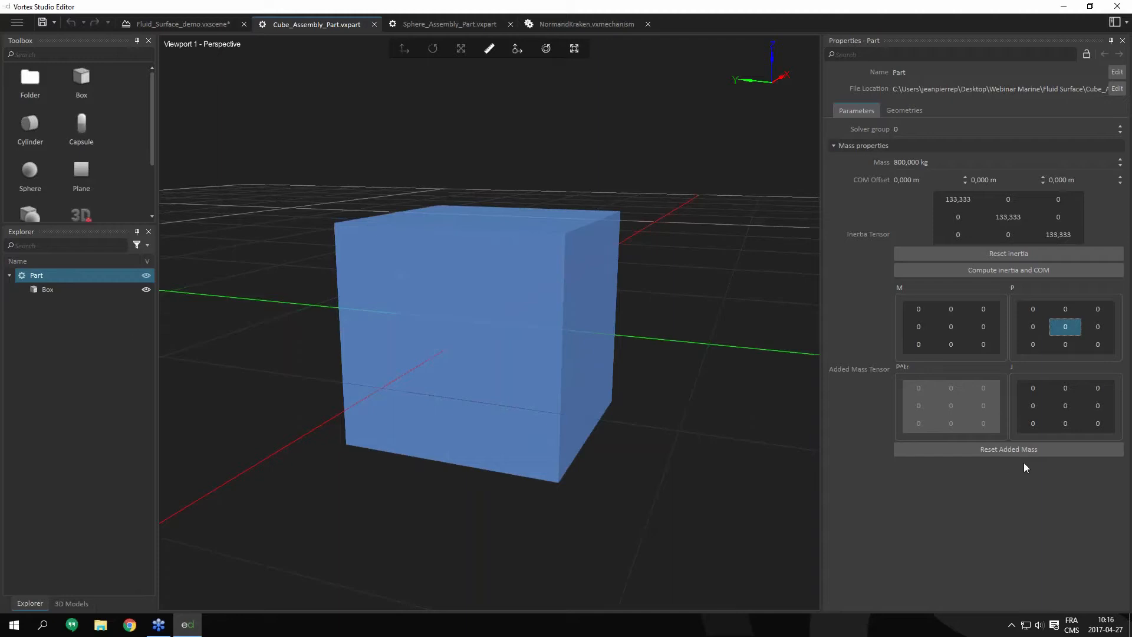
- Examine the Box geometry's fluid interaction properties alongside the parent part's buoyancy and drag options
{"action": "left_click", "coordinate": [98, 289]}
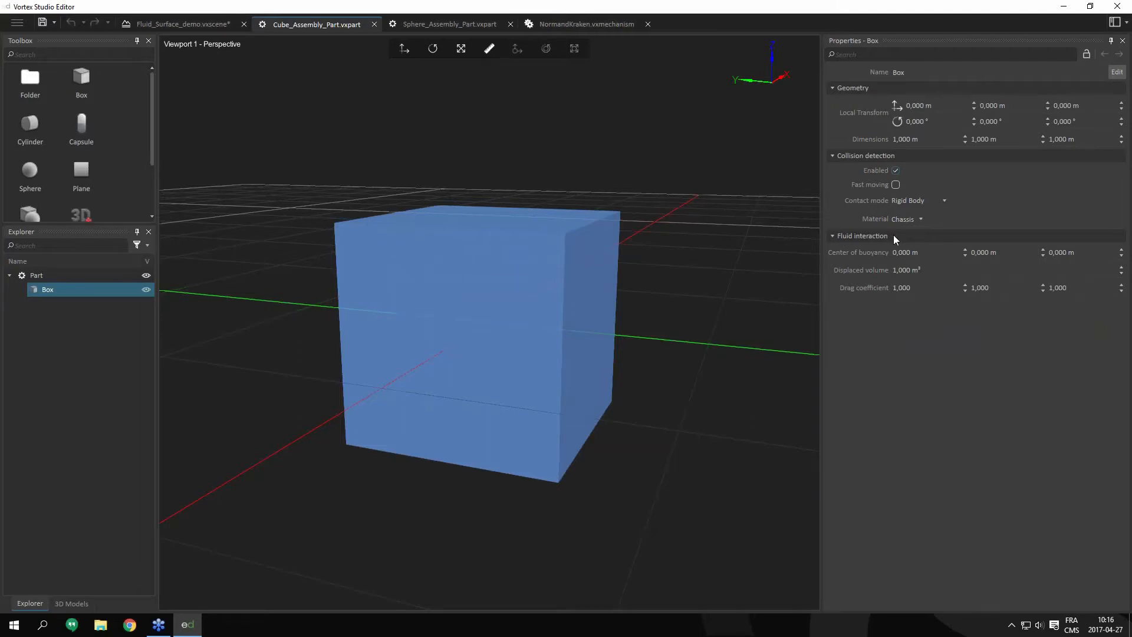
{"action": "left_click", "coordinate": [66, 275]}
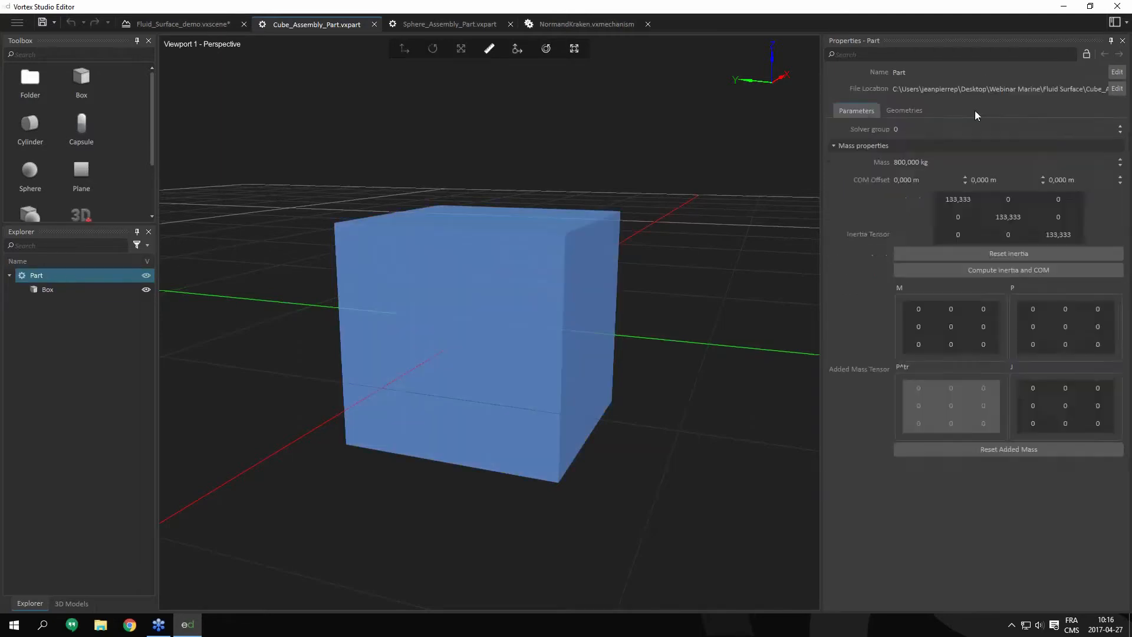
{"action": "left_click", "coordinate": [904, 111]}
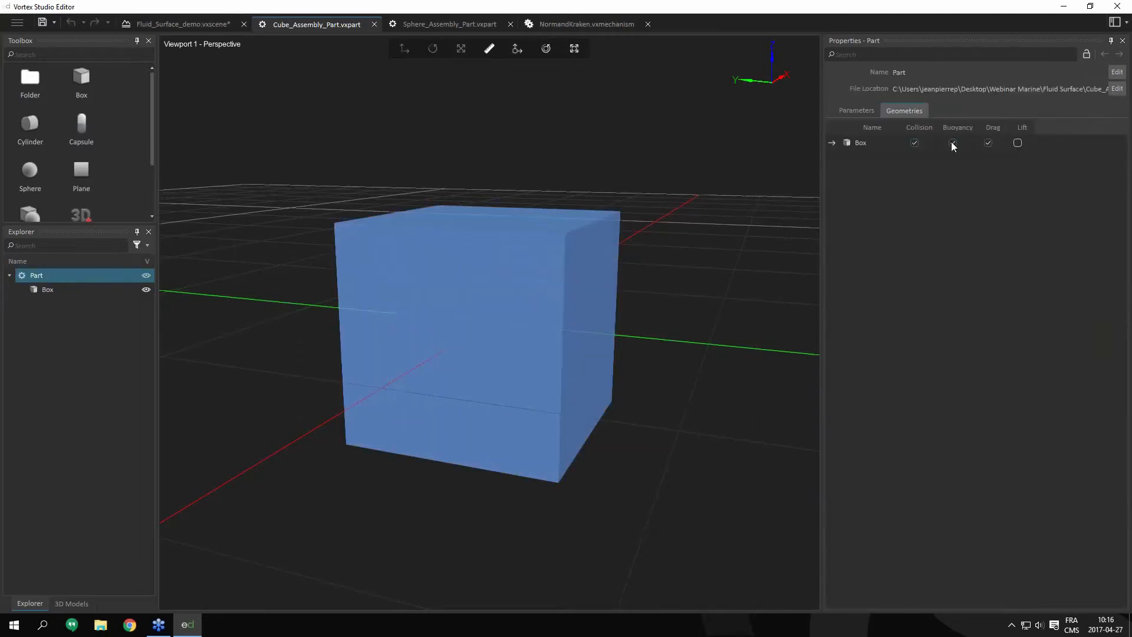
{"action": "left_click", "coordinate": [858, 112]}
{"action": "left_click", "coordinate": [101, 291]}
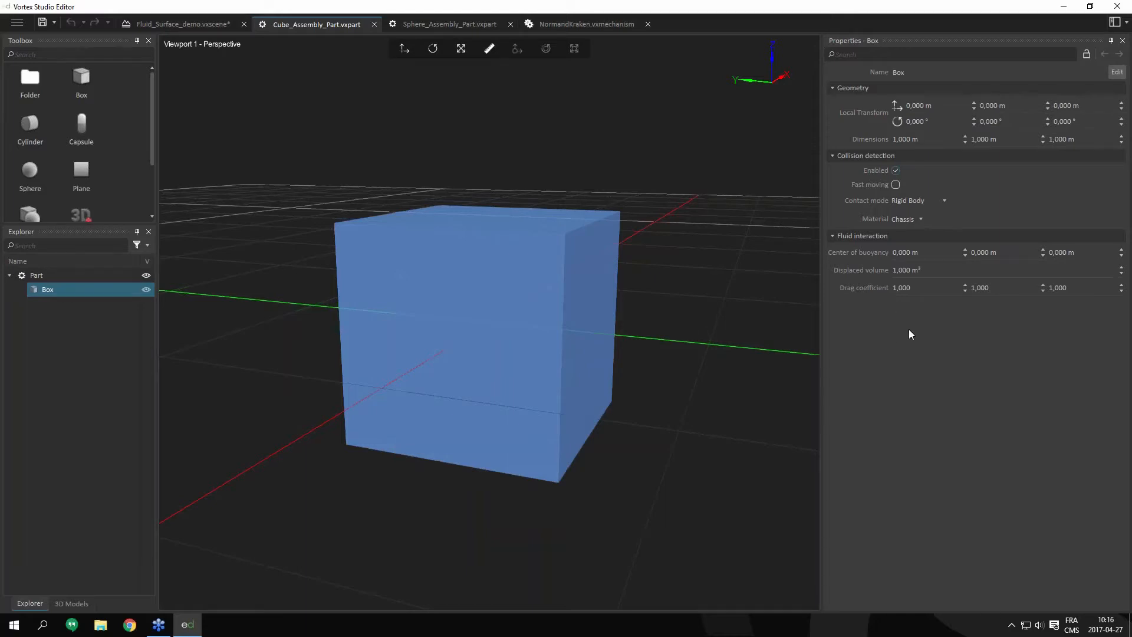
- Open the Sphere_Assembly_Part document and examine the part's geometry options, mass properties and the sphere's fluid interaction settings
{"action": "left_click", "coordinate": [471, 21]}
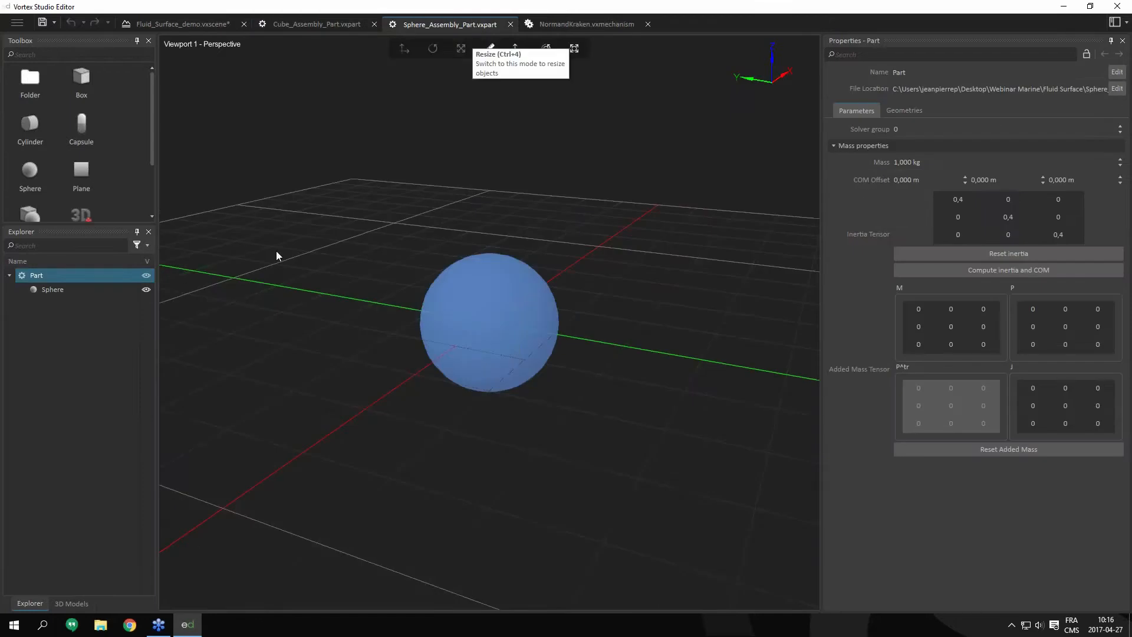
{"action": "left_click", "coordinate": [897, 110]}
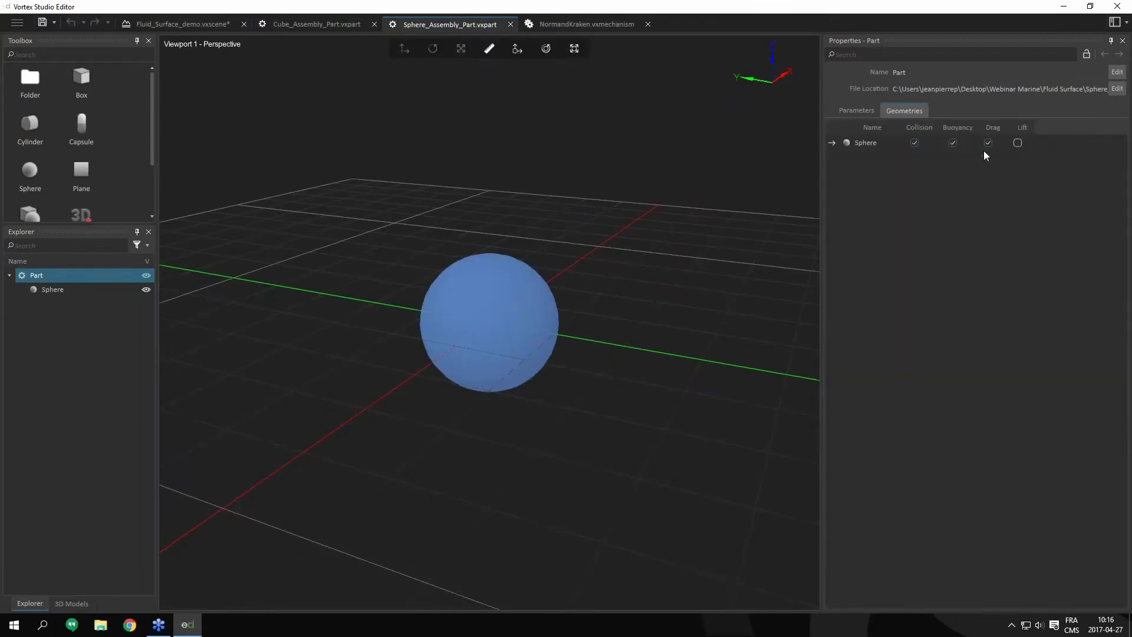
{"action": "left_click", "coordinate": [858, 110]}
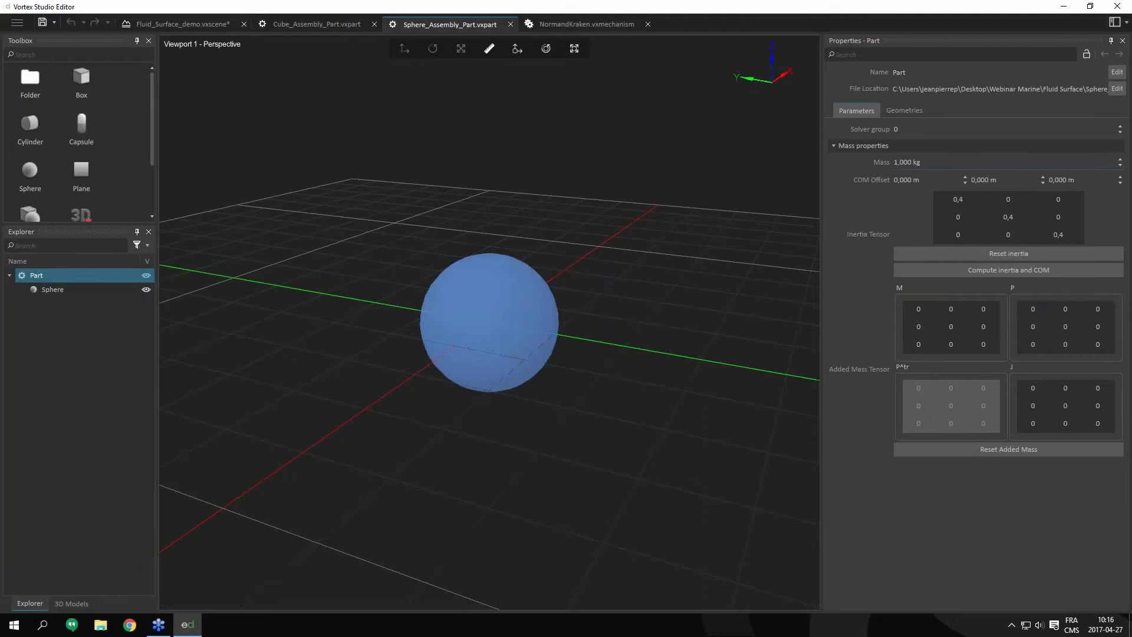
{"action": "middle_click_drag", "start_coordinate": [599, 307], "coordinate": [494, 316]}
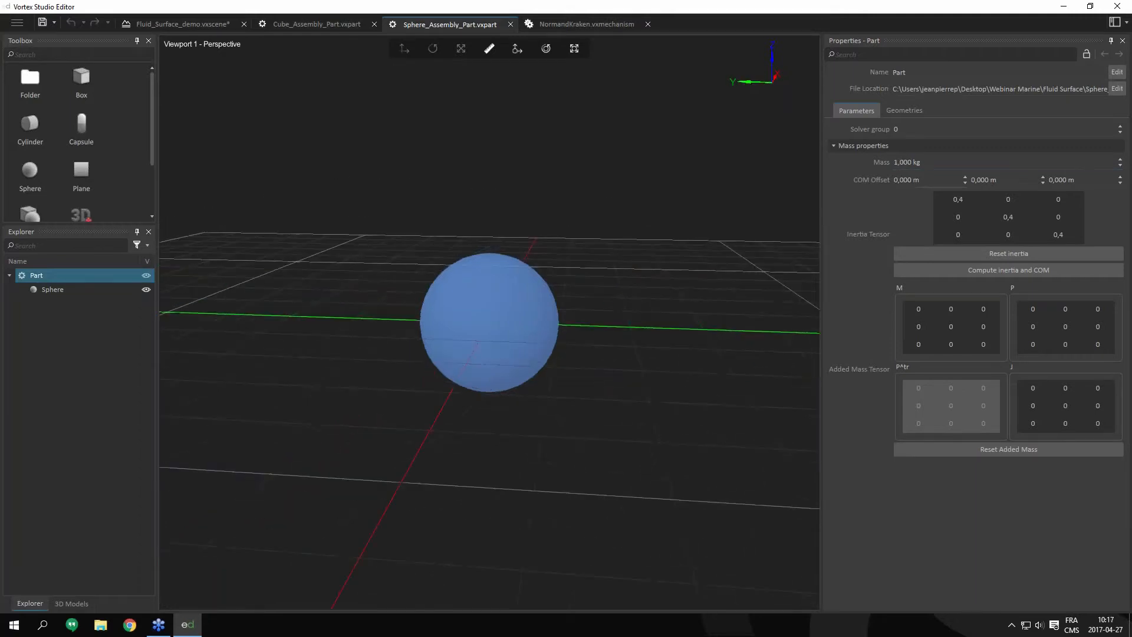
{"action": "left_click", "coordinate": [53, 291]}
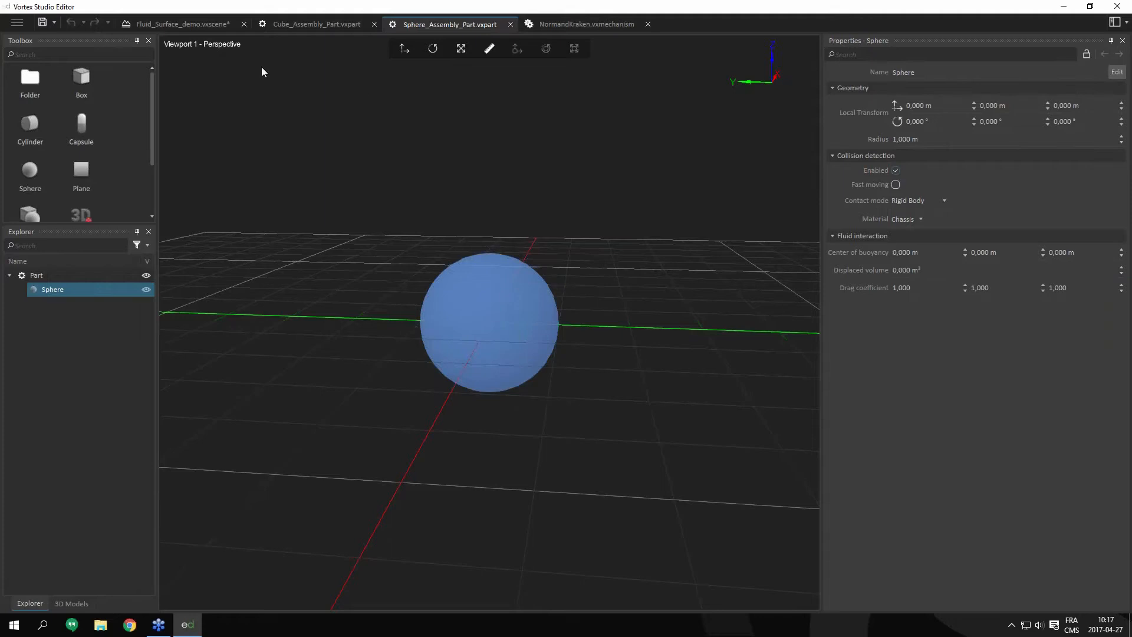
- In the Fluid_Surface_demo scene, find the Fluid Surface extension with the search "flu", add it to the scene, and clear the search
{"action": "left_click", "coordinate": [172, 23]}
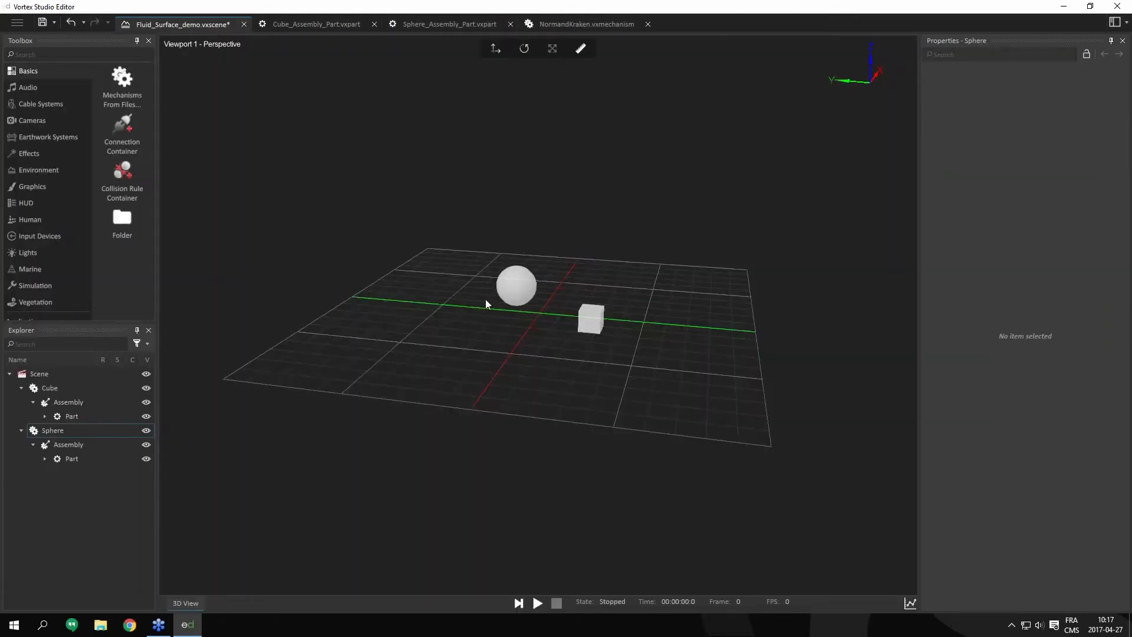
{"action": "left_click", "coordinate": [48, 55]}
{"action": "type", "text": "flu"}
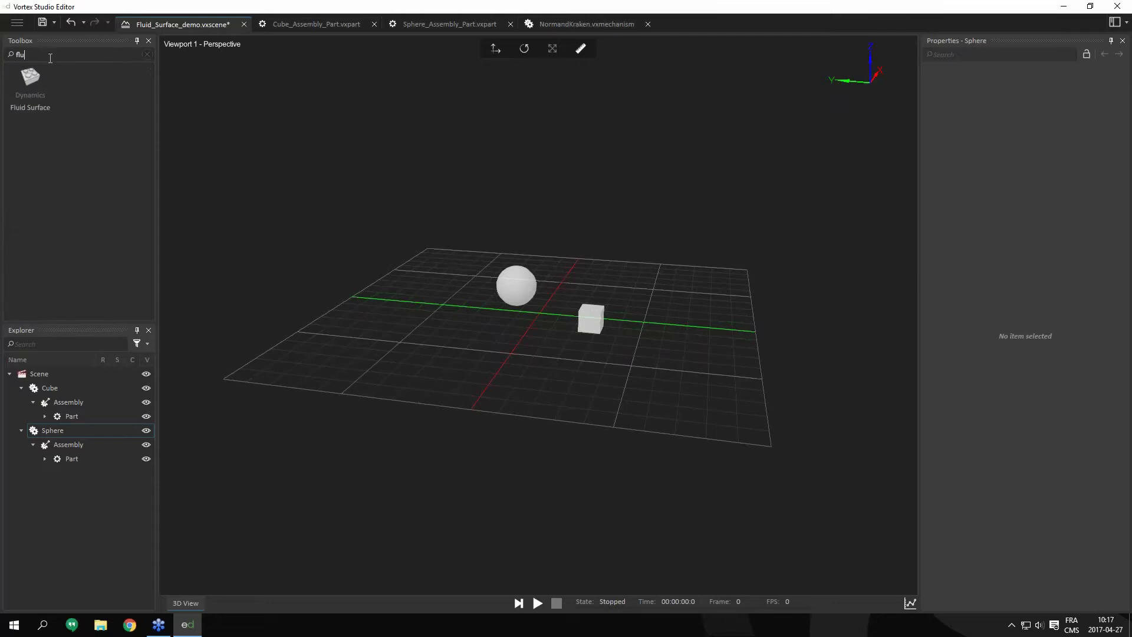
{"action": "left_click_drag", "start_coordinate": [32, 76], "coordinate": [34, 95]}
{"action": "double_click", "coordinate": [31, 86]}
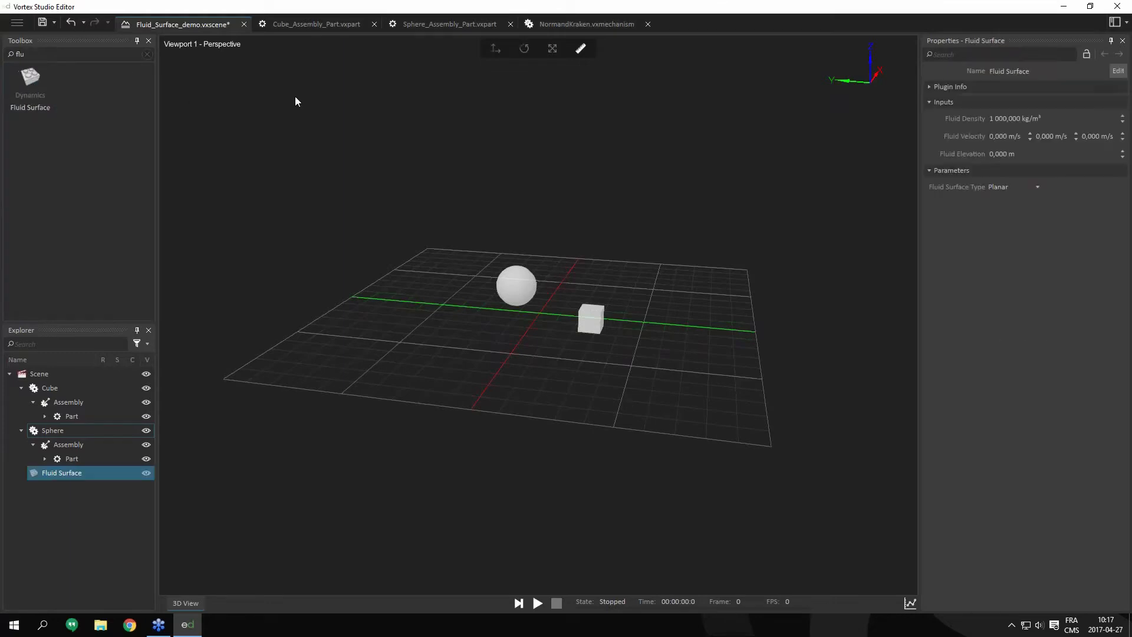
{"action": "key", "text": "BackSpace"}
{"action": "key", "text": "BackSpace"}
{"action": "key", "text": "BackSpace"}
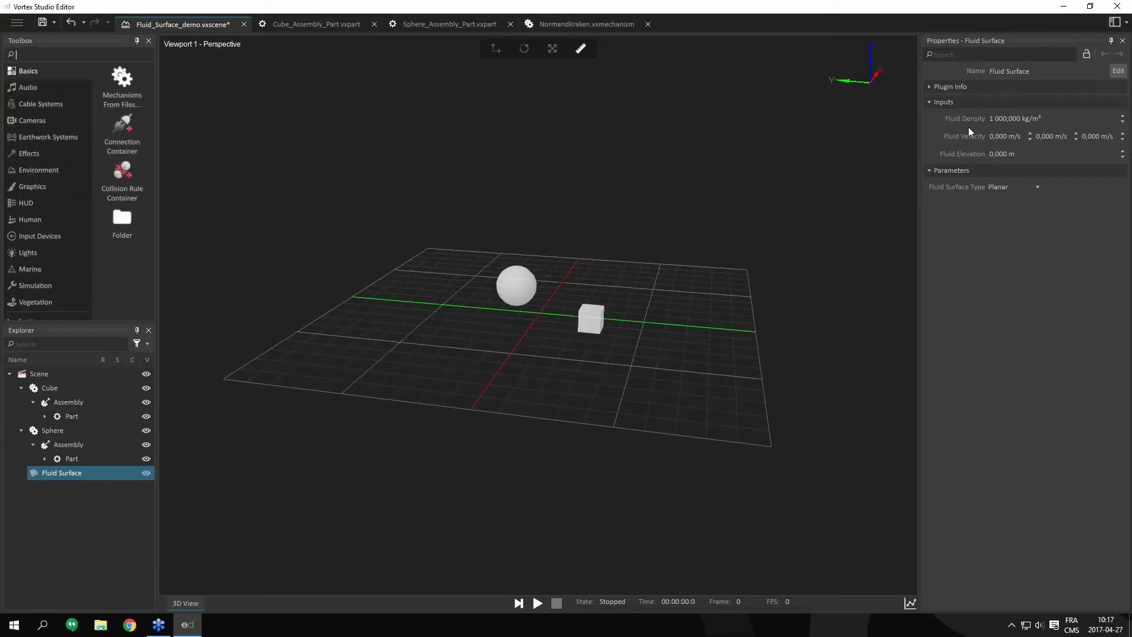
- Dock the properties above the viewport and set the Fluid Surface's elevation to -1 m
{"action": "left_click_drag", "start_coordinate": [918, 125], "coordinate": [772, 127]}
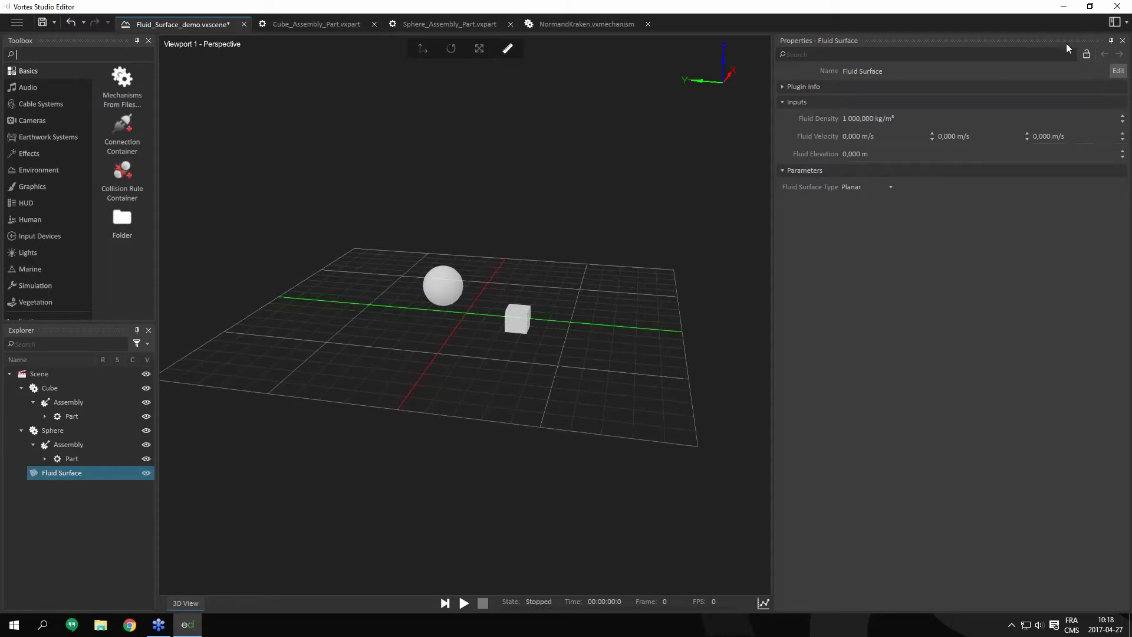
{"action": "left_click_drag", "start_coordinate": [1060, 40], "coordinate": [1000, 69]}
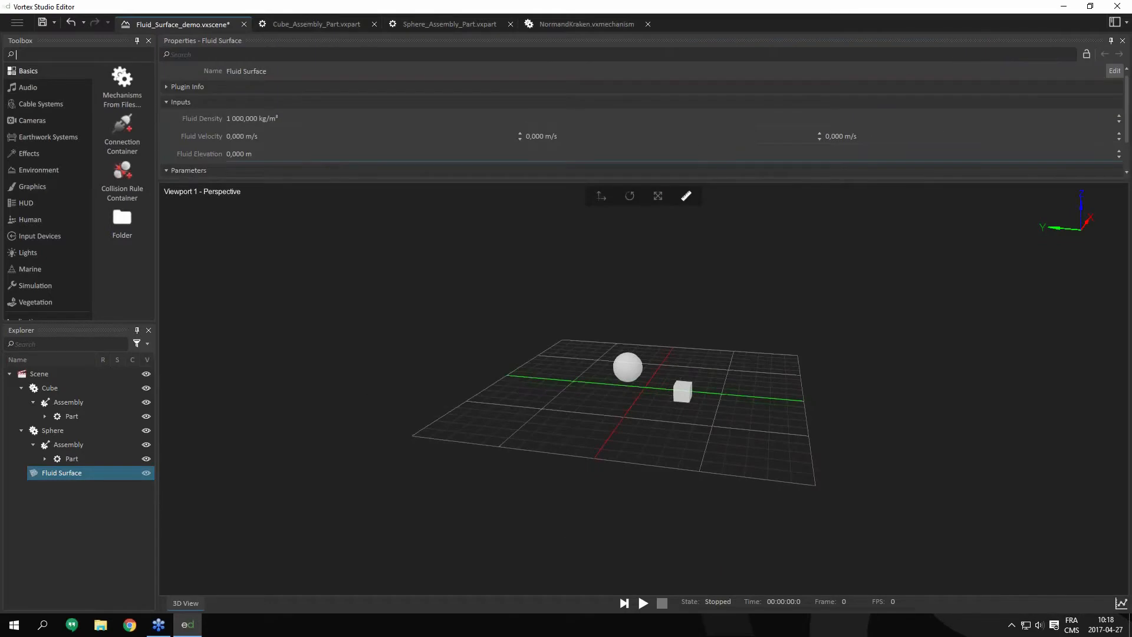
{"action": "left_click", "coordinate": [267, 154]}
{"action": "type", "text": "-1"}
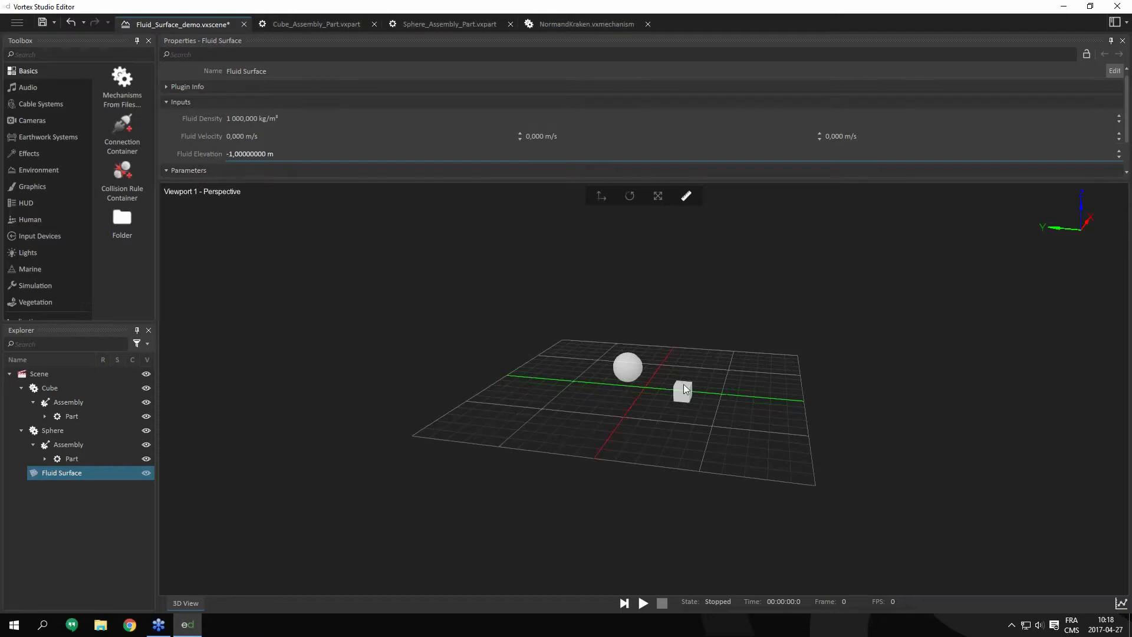
- Run the simulation and pull the cube in the viewport to test how it moves on the ground
{"action": "left_click_drag", "start_coordinate": [801, 395], "coordinate": [550, 390]}
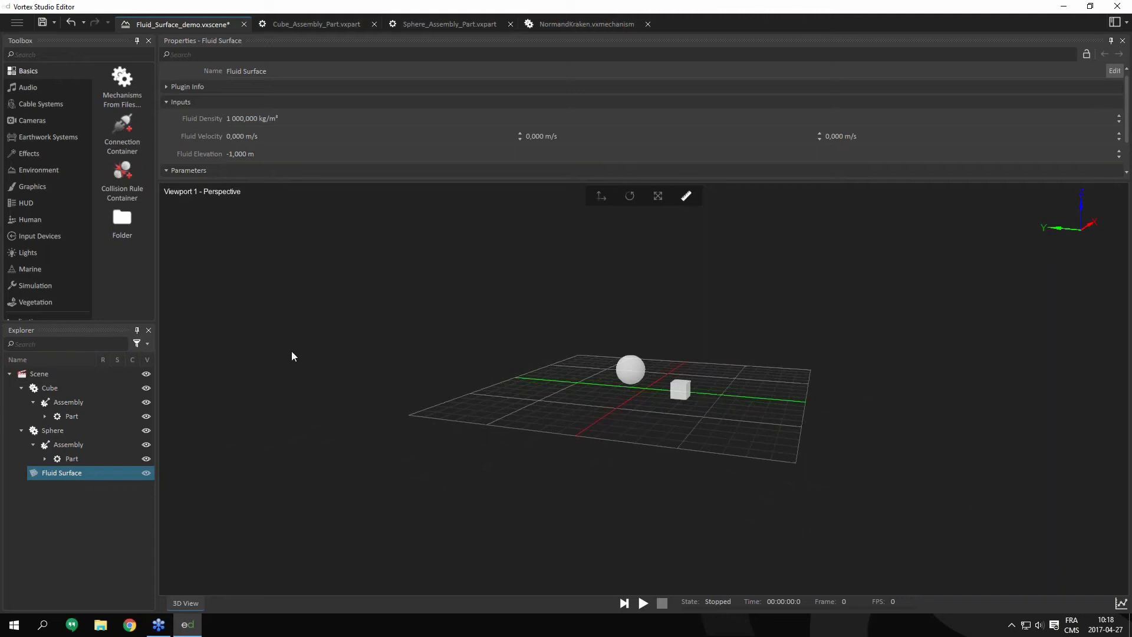
{"action": "left_click", "coordinate": [644, 603]}
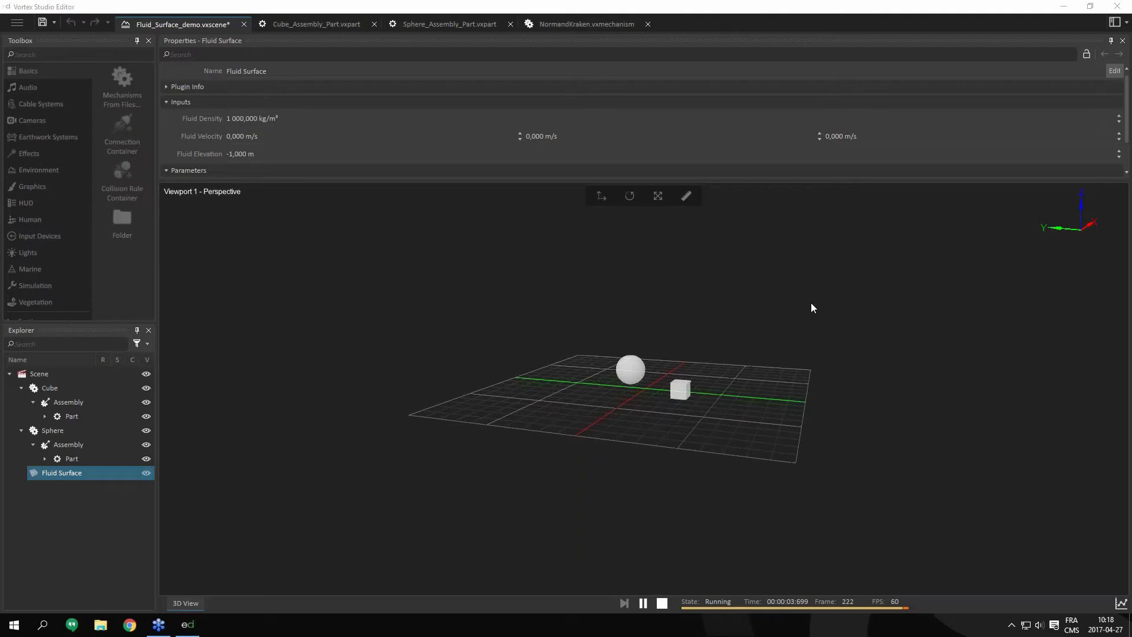
{"action": "mouse_move", "coordinate": [681, 388]}
{"action": "left_mouse_down"}
{"action": "mouse_move", "coordinate": [689, 373]}
{"action": "mouse_move", "coordinate": [695, 401]}
{"action": "left_mouse_up"}
{"action": "scroll", "coordinate": [695, 401], "scroll_direction": "up", "scroll_amount": 3}
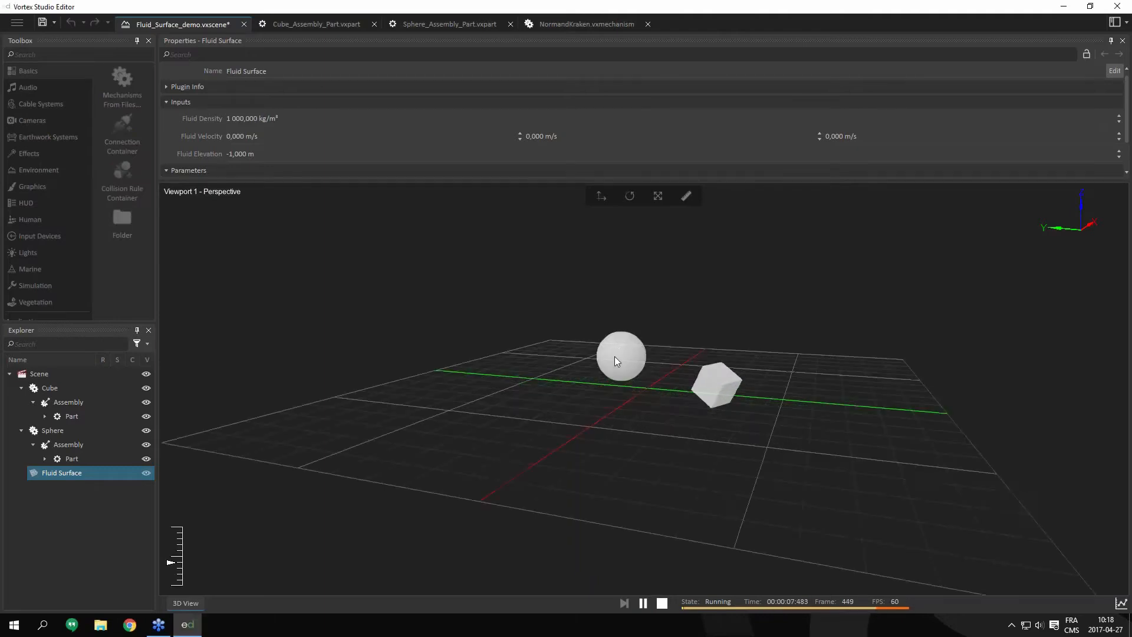
{"action": "scroll", "coordinate": [790, 401], "scroll_direction": "up", "scroll_amount": 2}
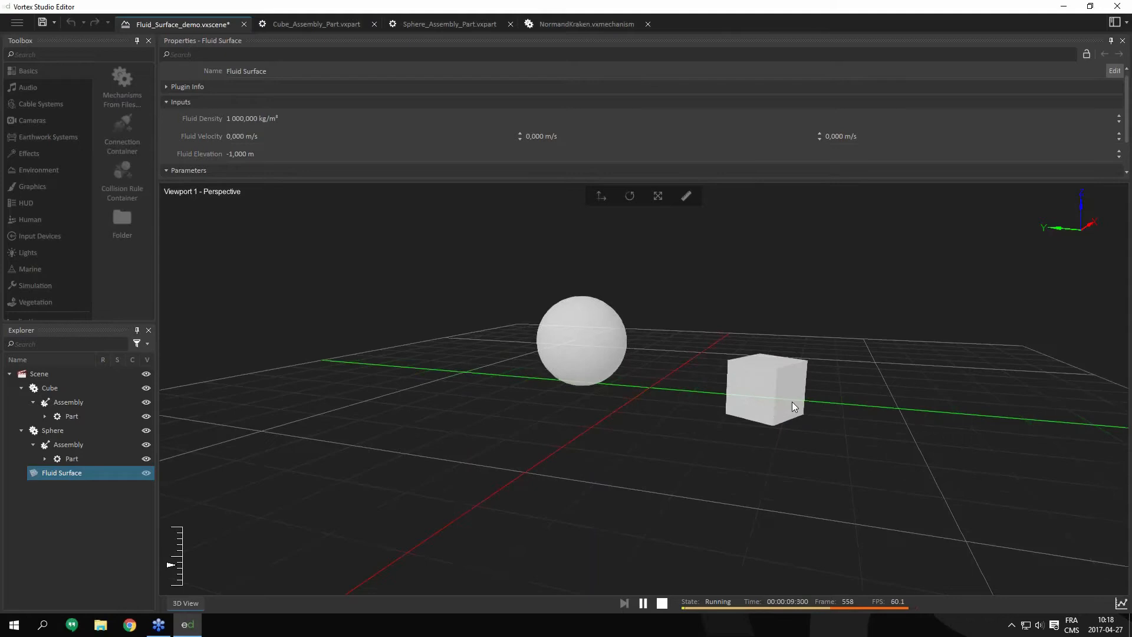
{"action": "scroll", "coordinate": [843, 421], "scroll_direction": "down", "scroll_amount": 2}
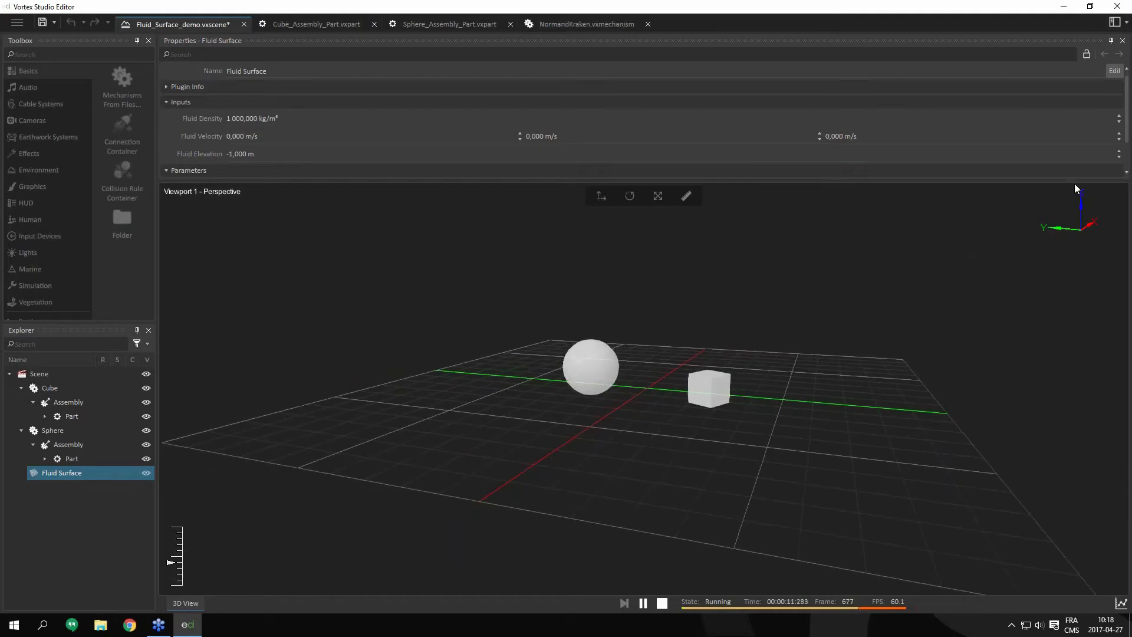
- Raise the Fluid Surface's elevation to 0 m while the simulation runs
{"action": "left_click", "coordinate": [1118, 152]}
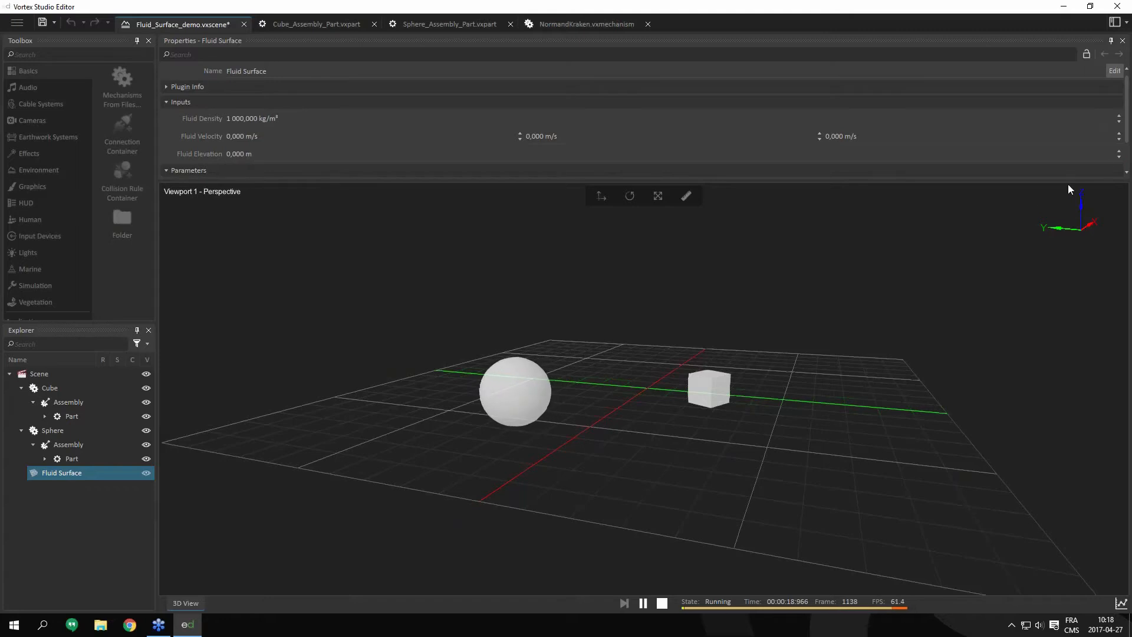
- Raise the Fluid Surface's elevation to 1 m while the simulation runs and examine the cube and sphere from different angles
{"action": "left_click", "coordinate": [1119, 151]}
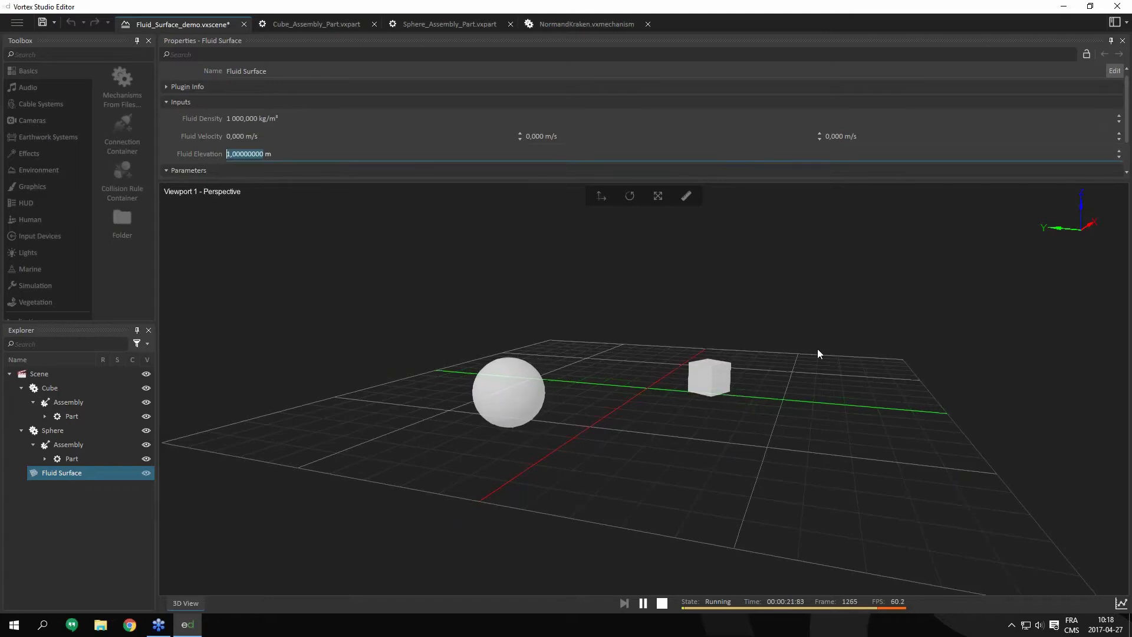
{"action": "scroll", "coordinate": [770, 401], "scroll_direction": "up", "scroll_amount": 3}
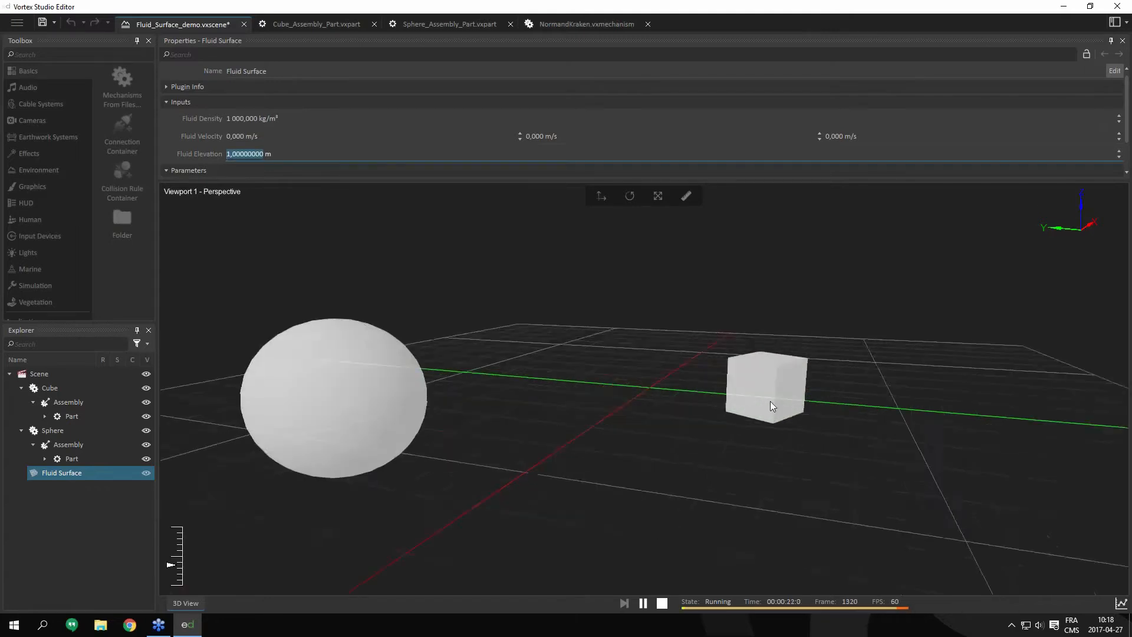
{"action": "left_click_drag", "start_coordinate": [782, 435], "coordinate": [469, 402]}
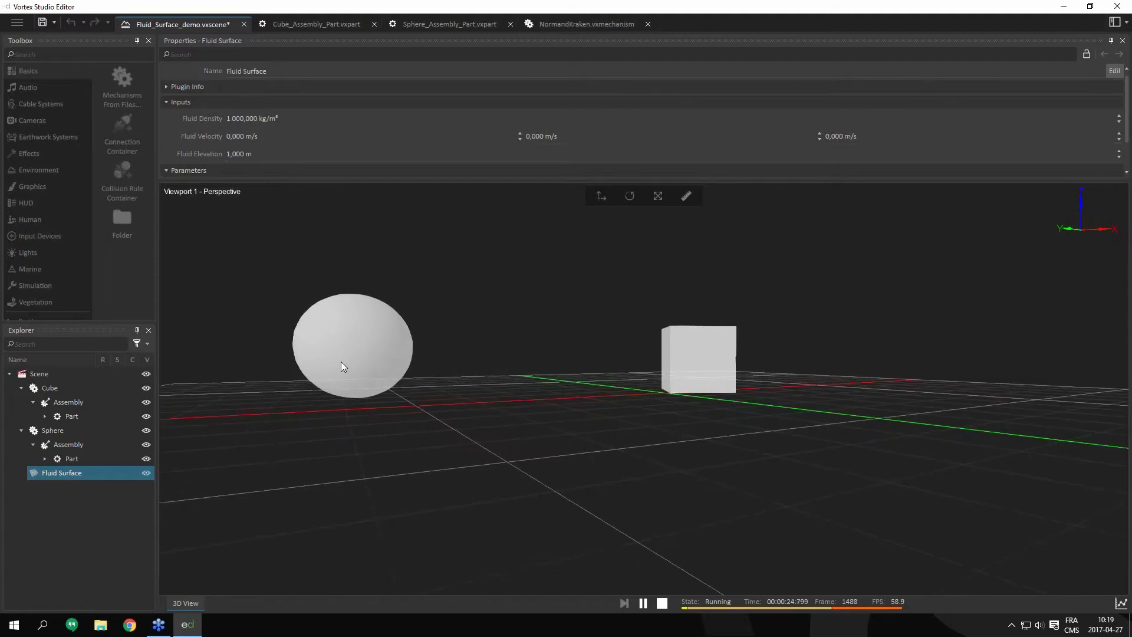
{"action": "left_click_drag", "start_coordinate": [366, 395], "coordinate": [476, 427]}
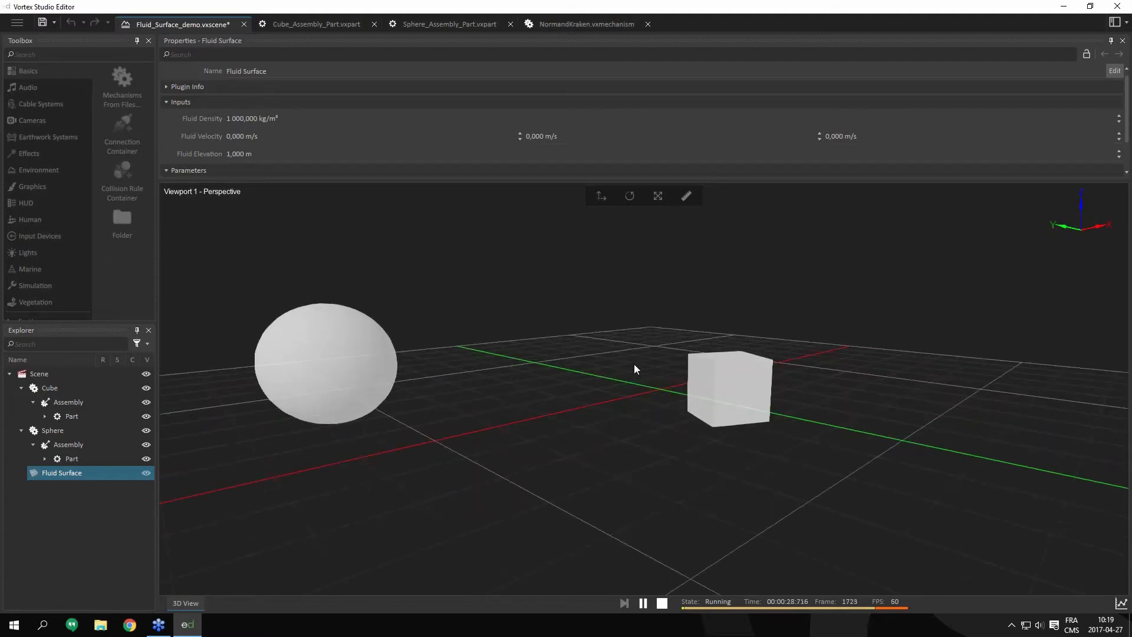
- Raise the Fluid Surface's elevation to 2 m, observe how the cube and sphere react, and stop the simulation
{"action": "left_click", "coordinate": [1119, 151]}
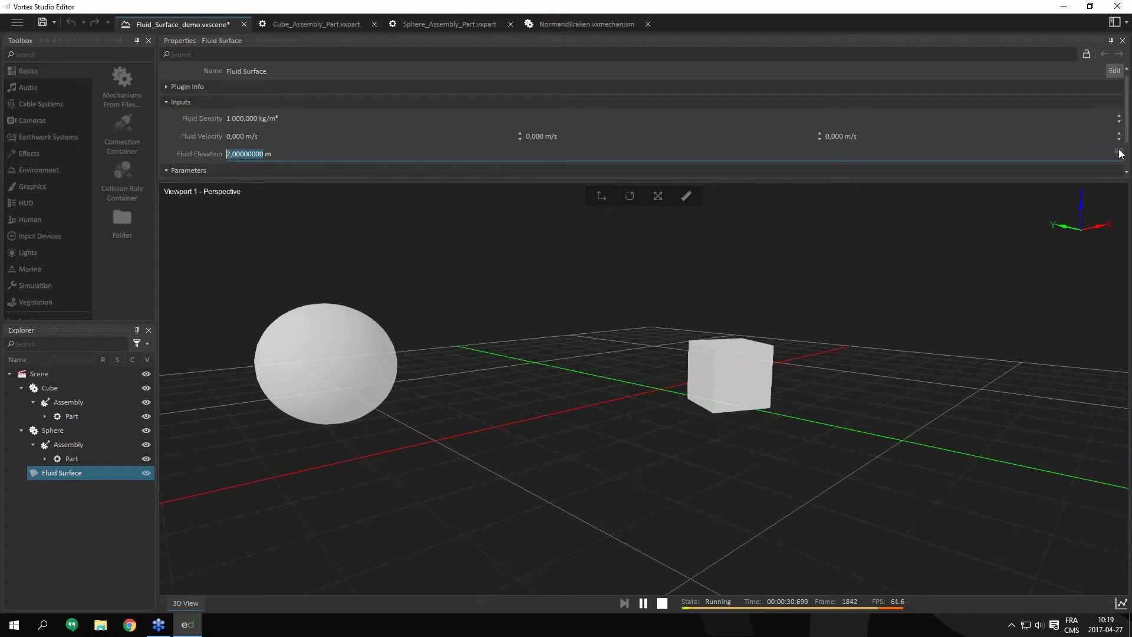
{"action": "scroll", "coordinate": [814, 367], "scroll_direction": "down", "scroll_amount": 4}
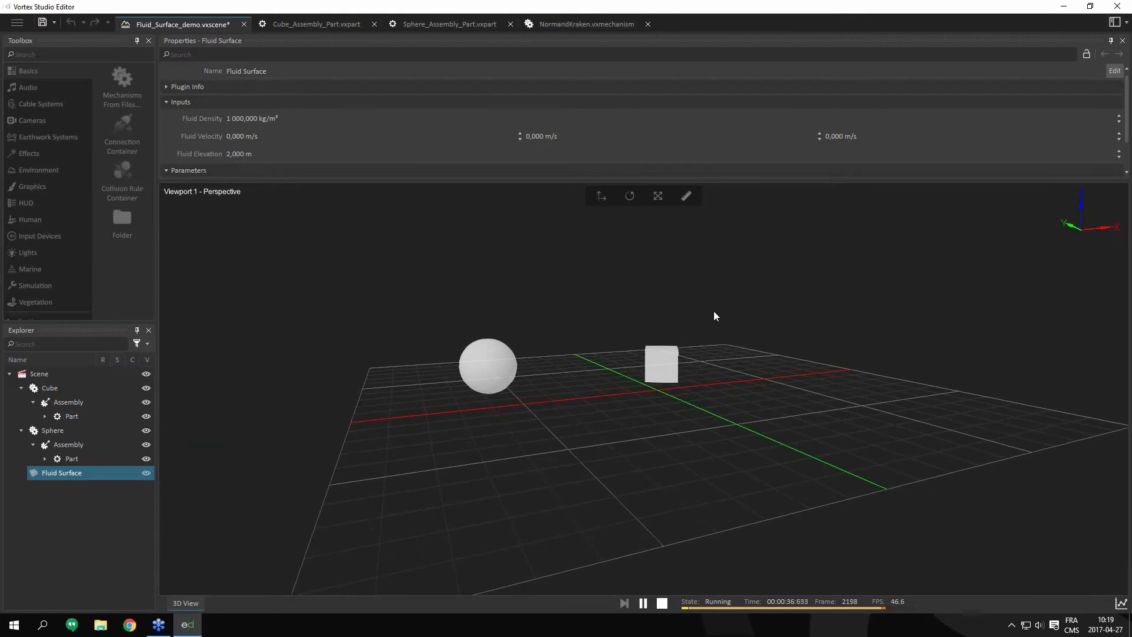
{"action": "left_click_drag", "start_coordinate": [531, 379], "coordinate": [732, 361]}
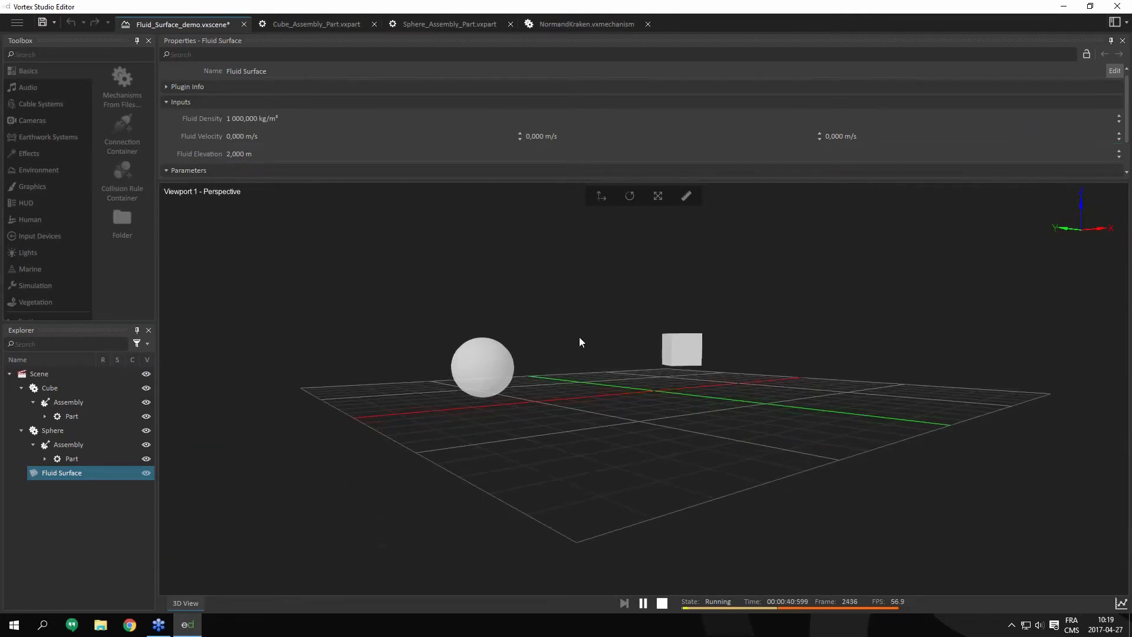
{"action": "left_click_drag", "start_coordinate": [698, 379], "coordinate": [554, 412]}
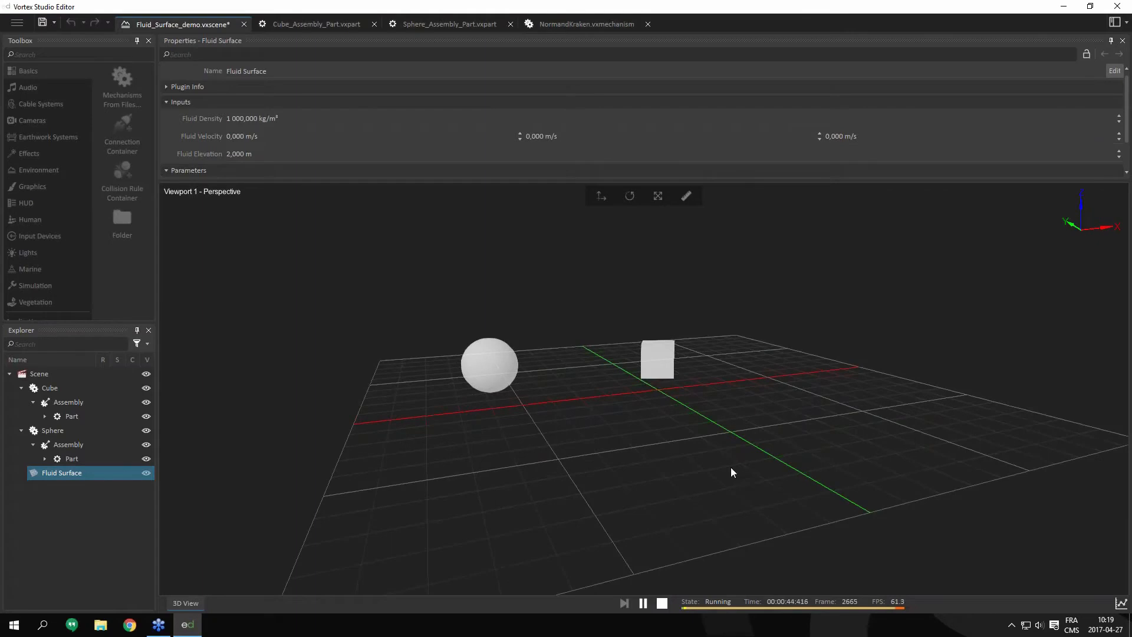
{"action": "left_click", "coordinate": [661, 603]}
{"action": "left_click_drag", "start_coordinate": [448, 423], "coordinate": [810, 421]}
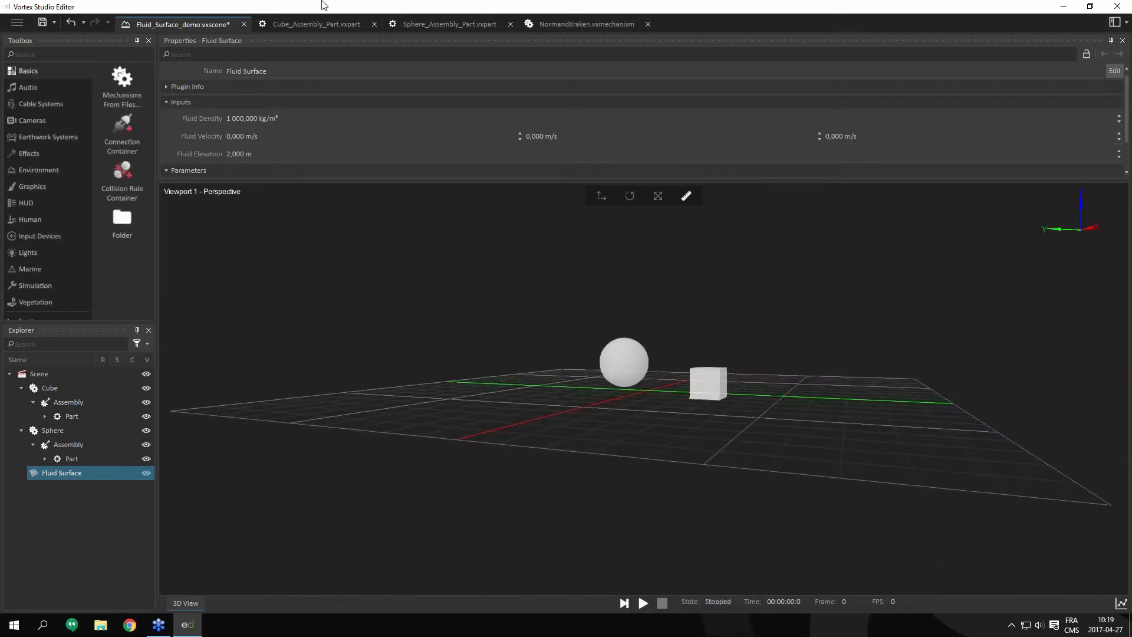
- Set the displaced volume of the sphere geometry in Sphere_Assembly_Part to 4 m³
{"action": "left_click", "coordinate": [434, 24]}
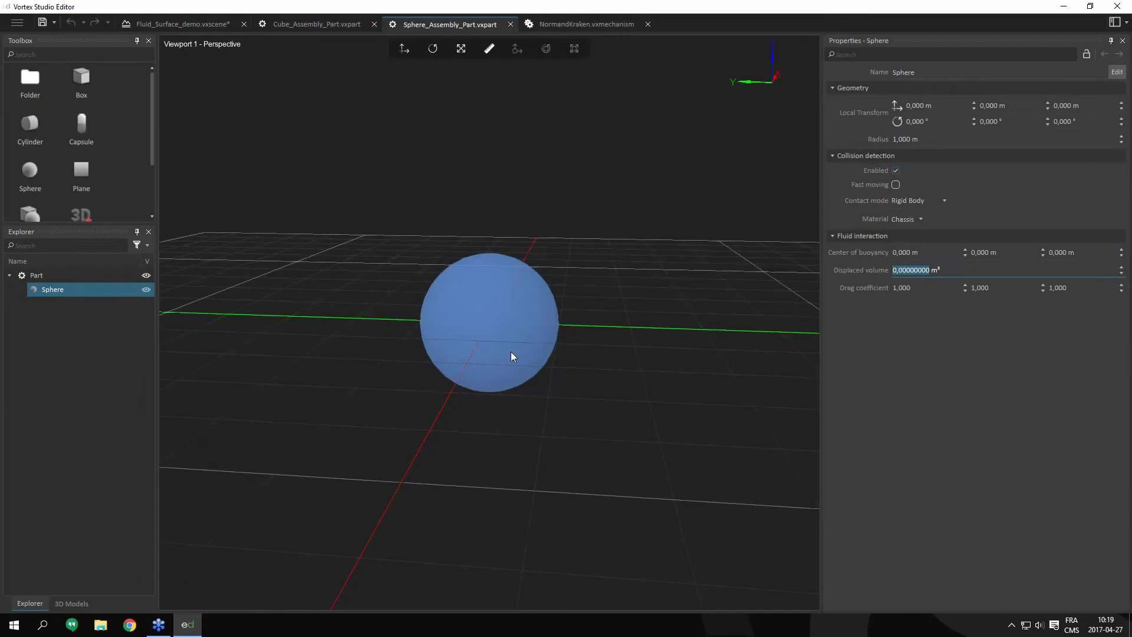
{"action": "middle_click_drag", "start_coordinate": [462, 361], "coordinate": [694, 366]}
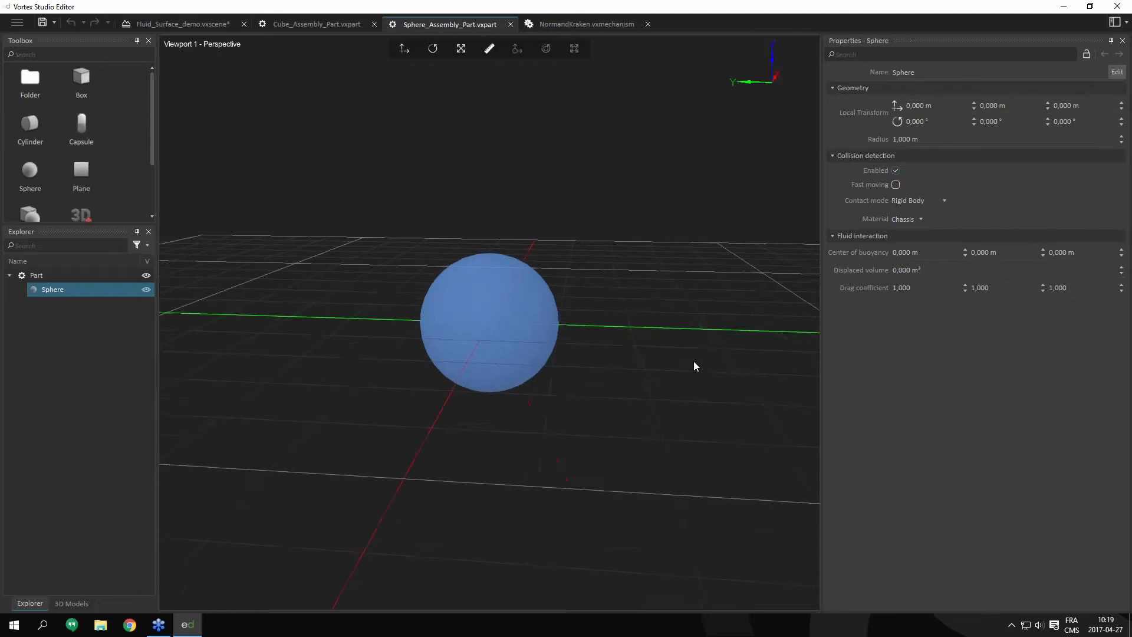
{"action": "left_click", "coordinate": [971, 270]}
{"action": "type", "text": "4.19"}
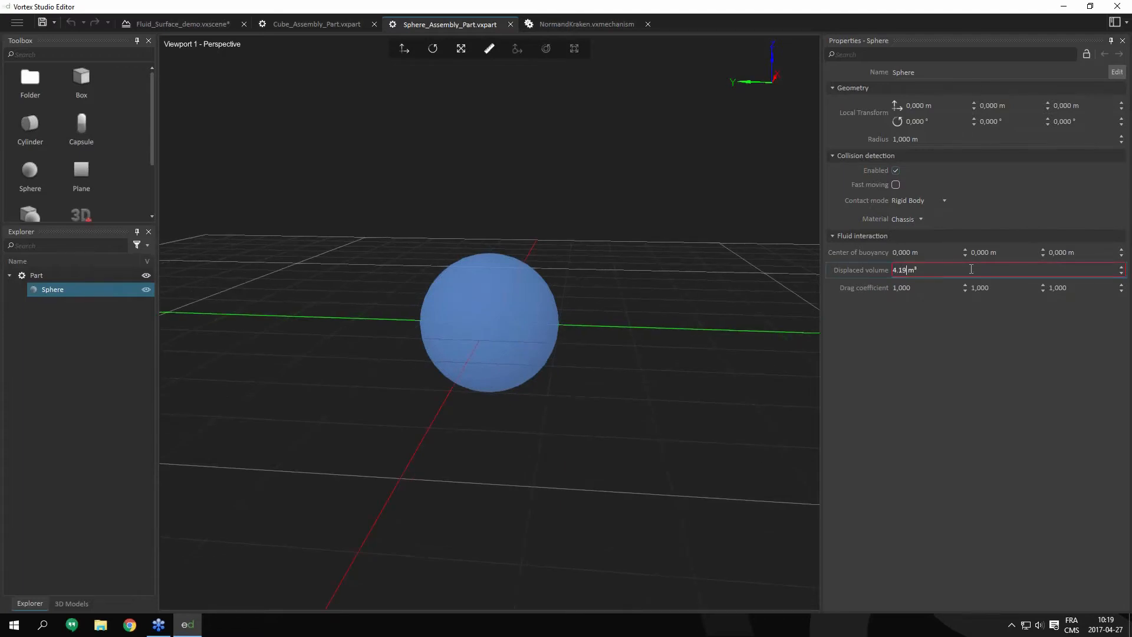
{"action": "key", "text": "Return"}
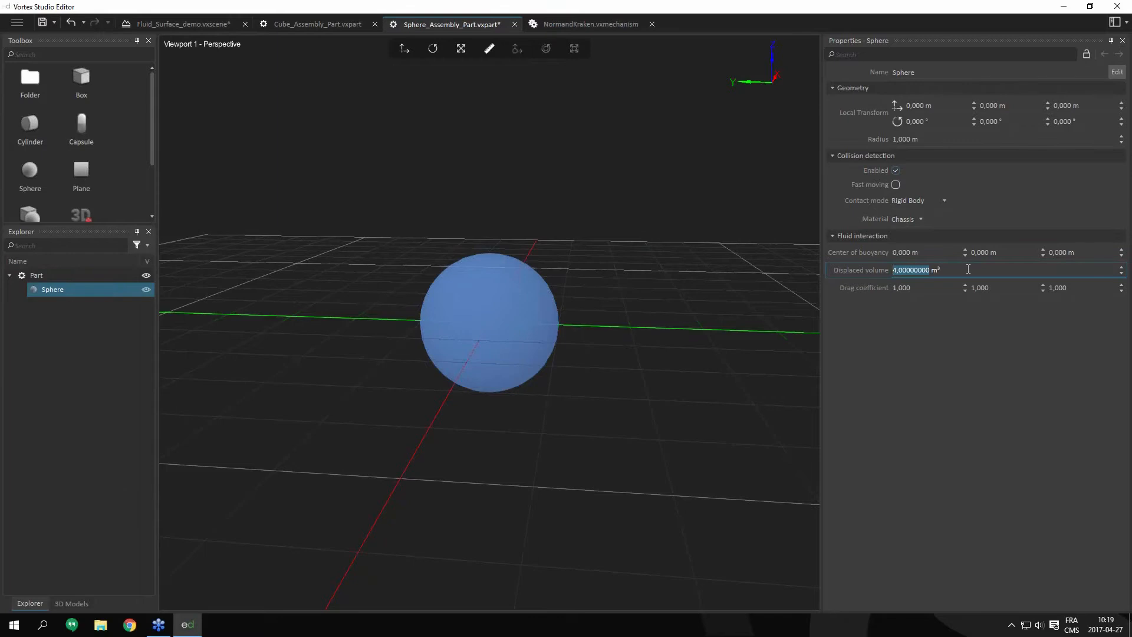
{"action": "left_click", "coordinate": [926, 381]}
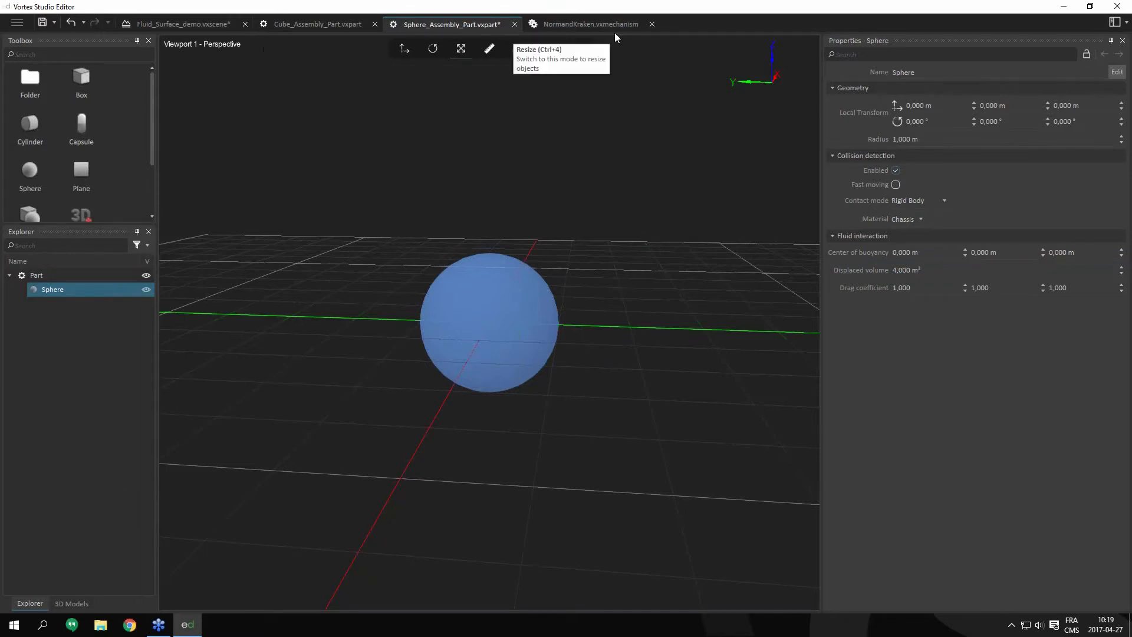
- Return to the Fluid_Surface_demo scene and raise the Fluid Surface's elevation to 6 m
{"action": "left_click", "coordinate": [185, 23]}
{"action": "middle_click_drag", "start_coordinate": [550, 432], "coordinate": [602, 387]}
{"action": "scroll", "coordinate": [645, 401], "scroll_direction": "up", "scroll_amount": 5}
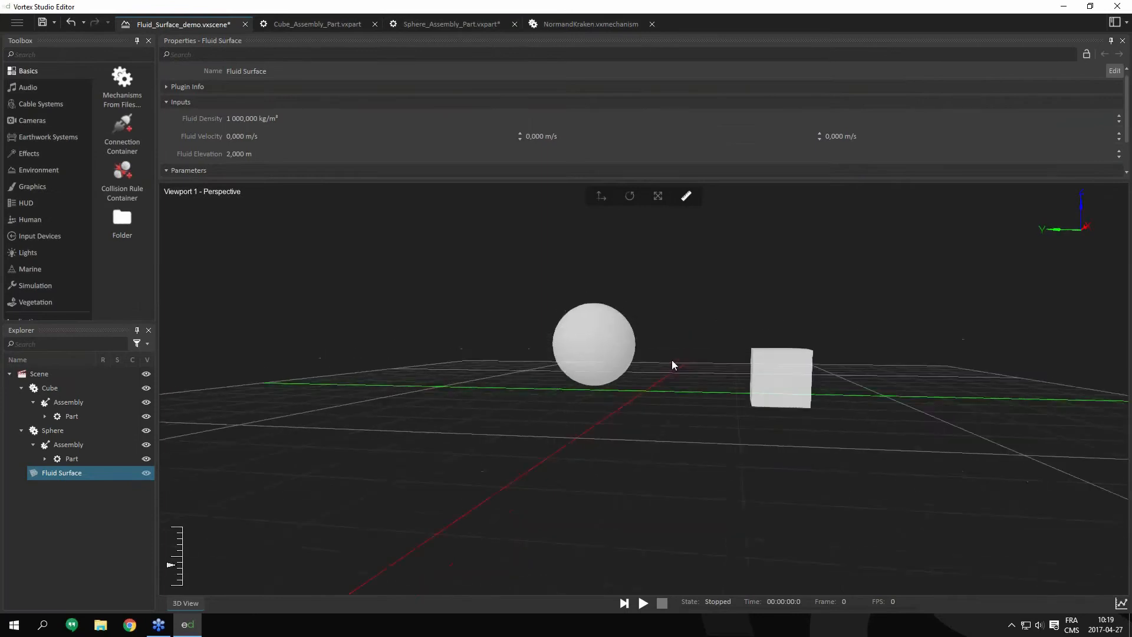
{"action": "middle_click_drag", "start_coordinate": [659, 352], "coordinate": [691, 371]}
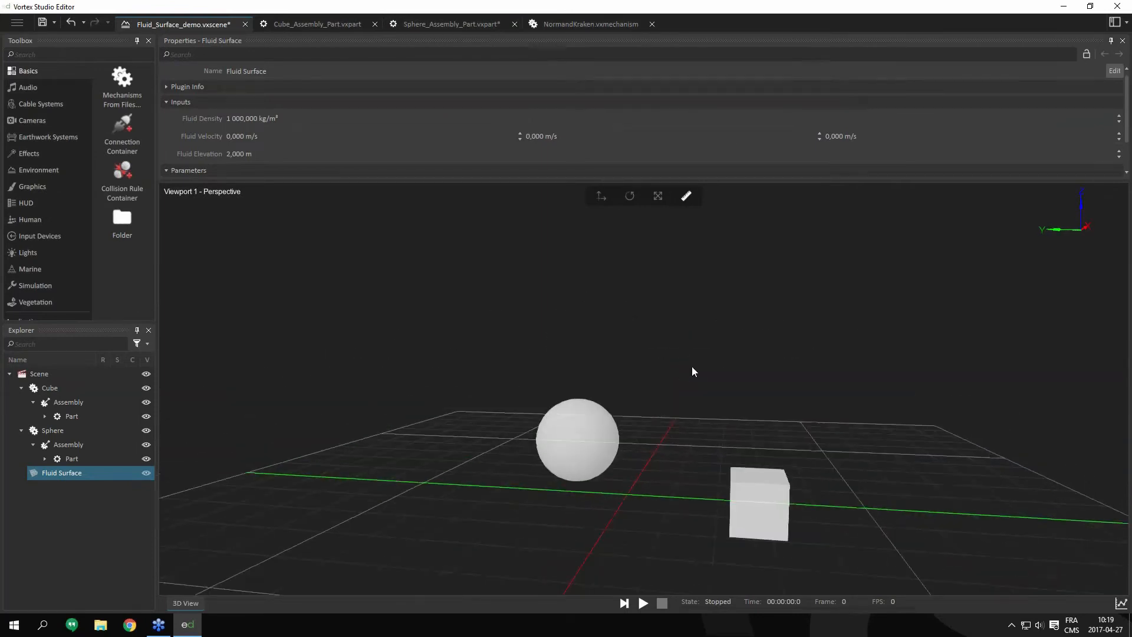
{"action": "left_click", "coordinate": [1119, 151]}
{"action": "left_click", "coordinate": [1119, 151]}
{"action": "left_click", "coordinate": [1118, 151]}
{"action": "scroll", "coordinate": [775, 349], "scroll_direction": "down", "scroll_amount": 3}
{"action": "left_click_drag", "start_coordinate": [762, 328], "coordinate": [783, 411]}
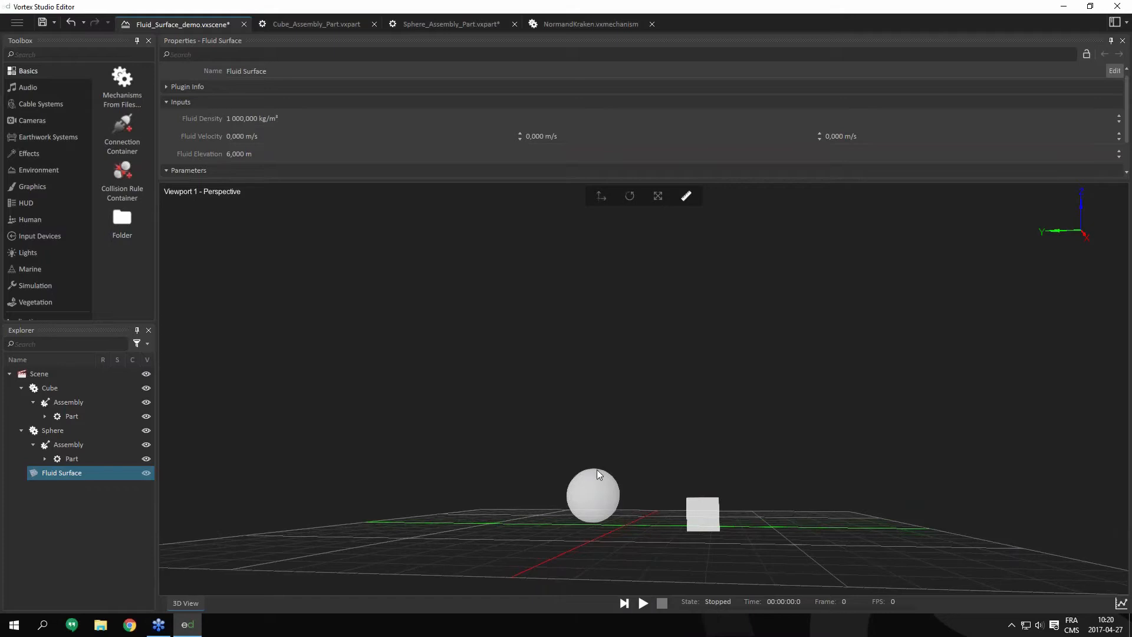
- Run the simulation to observe how the cube and sphere float in the raised fluid, and stop it
{"action": "left_click", "coordinate": [644, 602]}
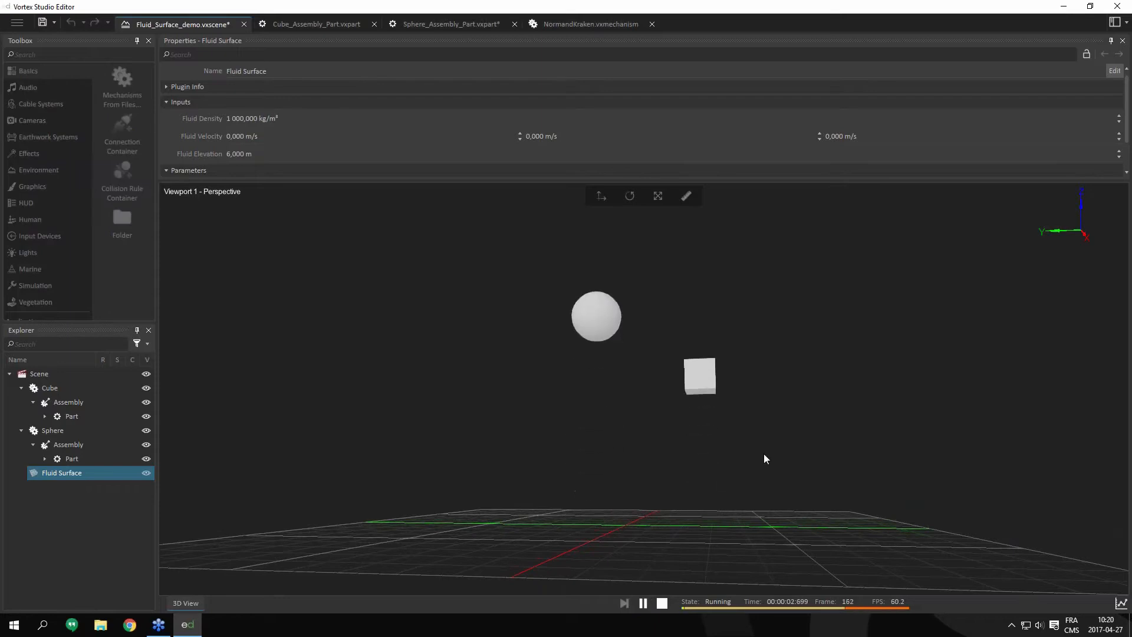
{"action": "left_click_drag", "start_coordinate": [612, 356], "coordinate": [565, 384]}
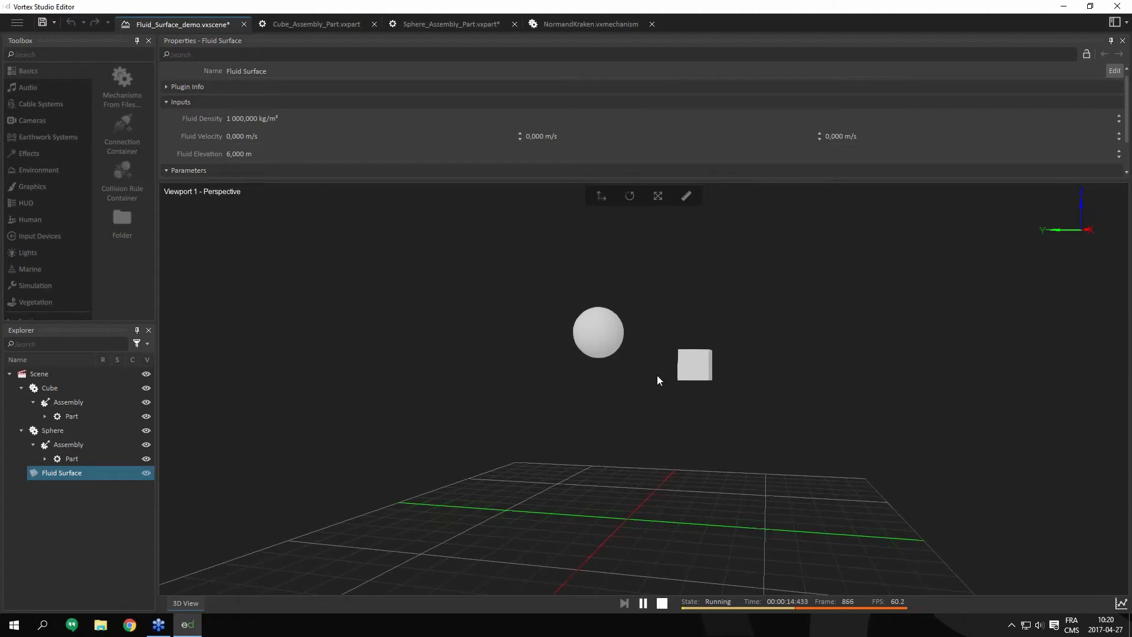
{"action": "left_click", "coordinate": [662, 602]}
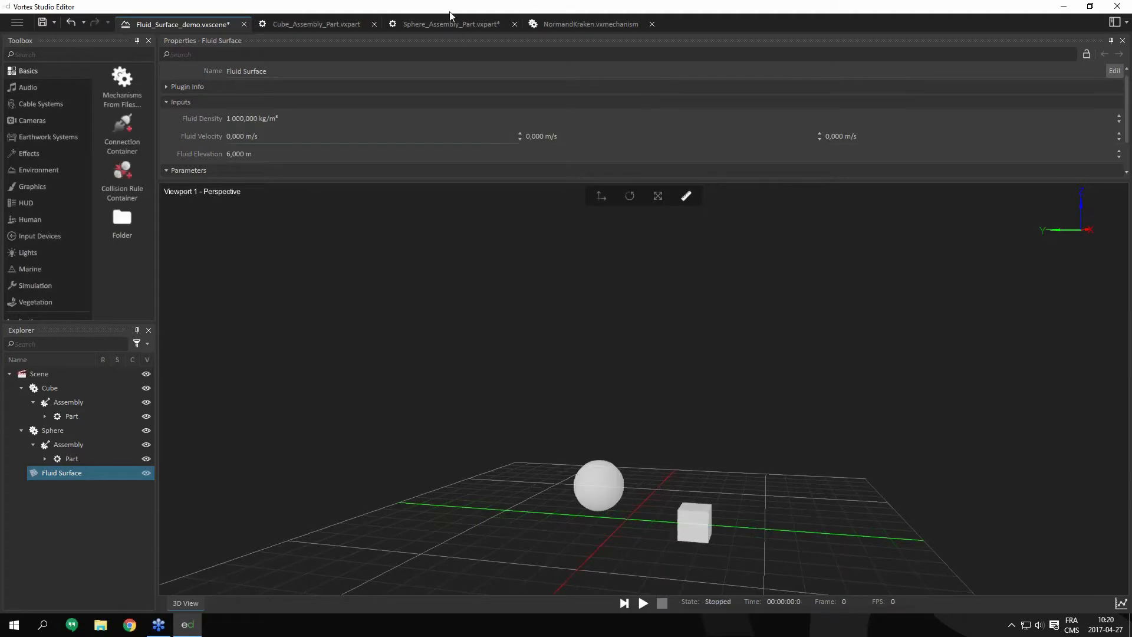
- Set the mass of the part in Cube_Assembly_Part to 1100 kg and compute its inertia and center of mass
{"action": "left_click", "coordinate": [311, 21]}
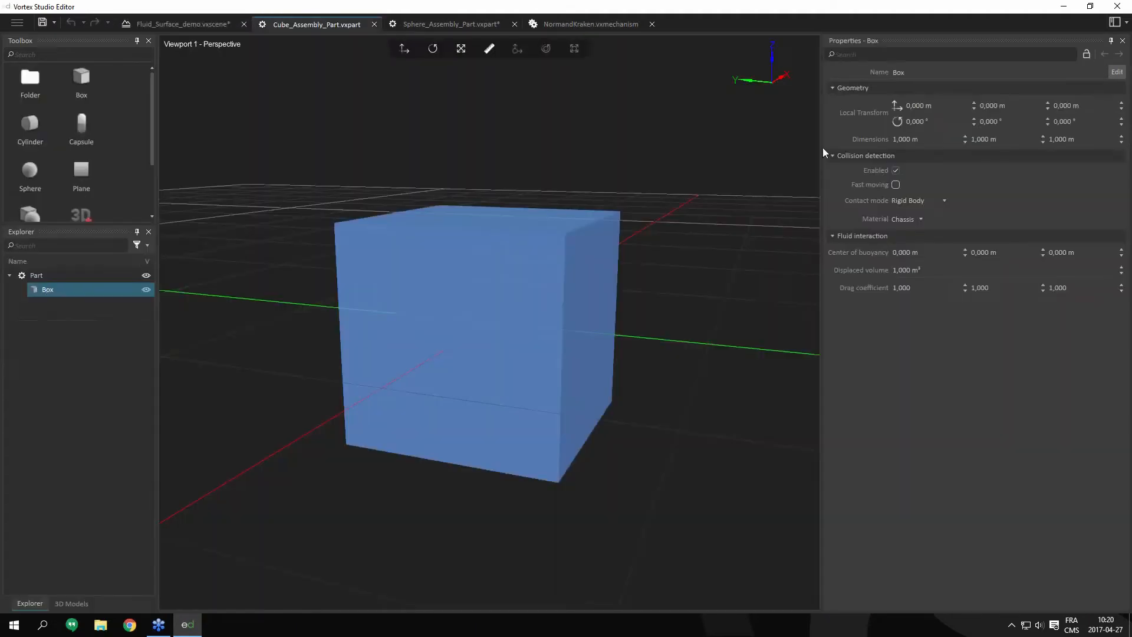
{"action": "left_click", "coordinate": [93, 279]}
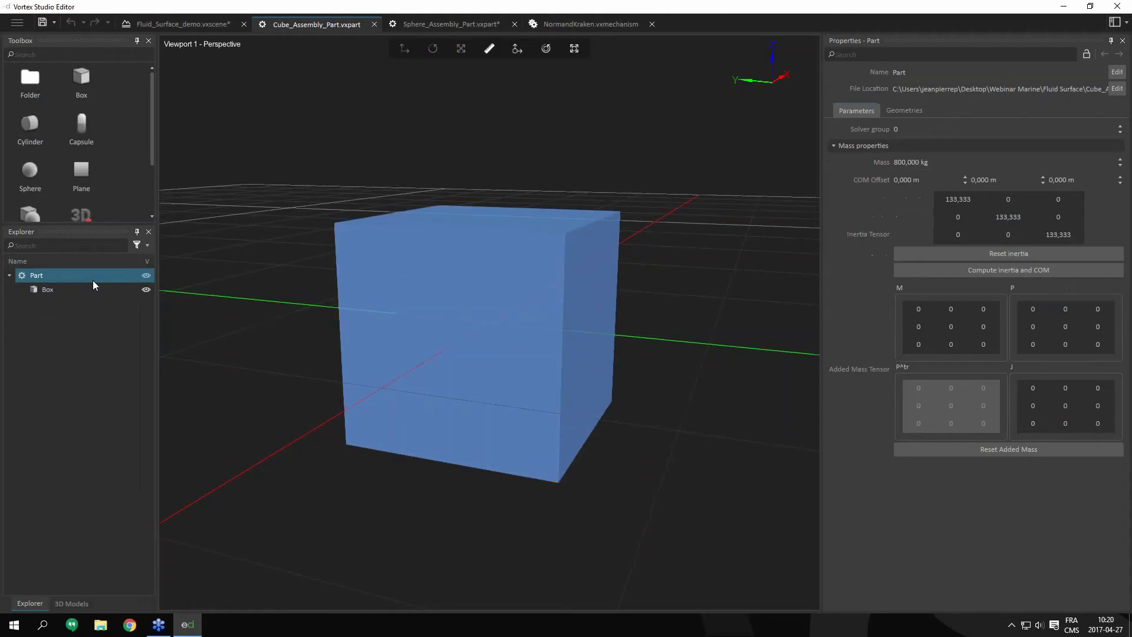
{"action": "left_click", "coordinate": [900, 163]}
{"action": "type", "text": "1100"}
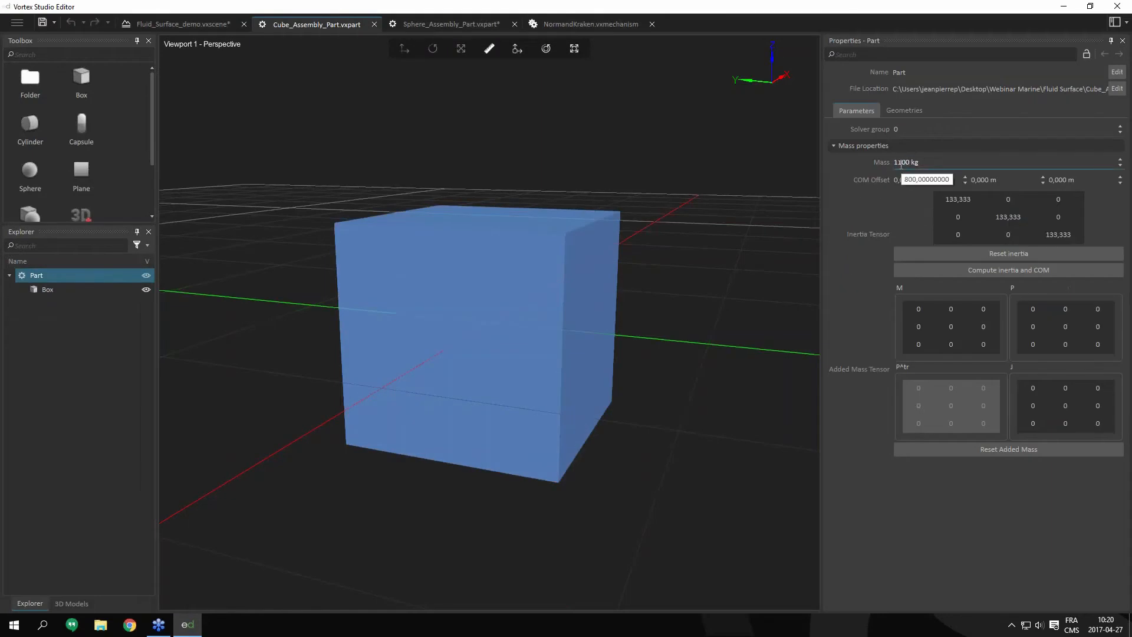
{"action": "left_click", "coordinate": [1002, 270]}
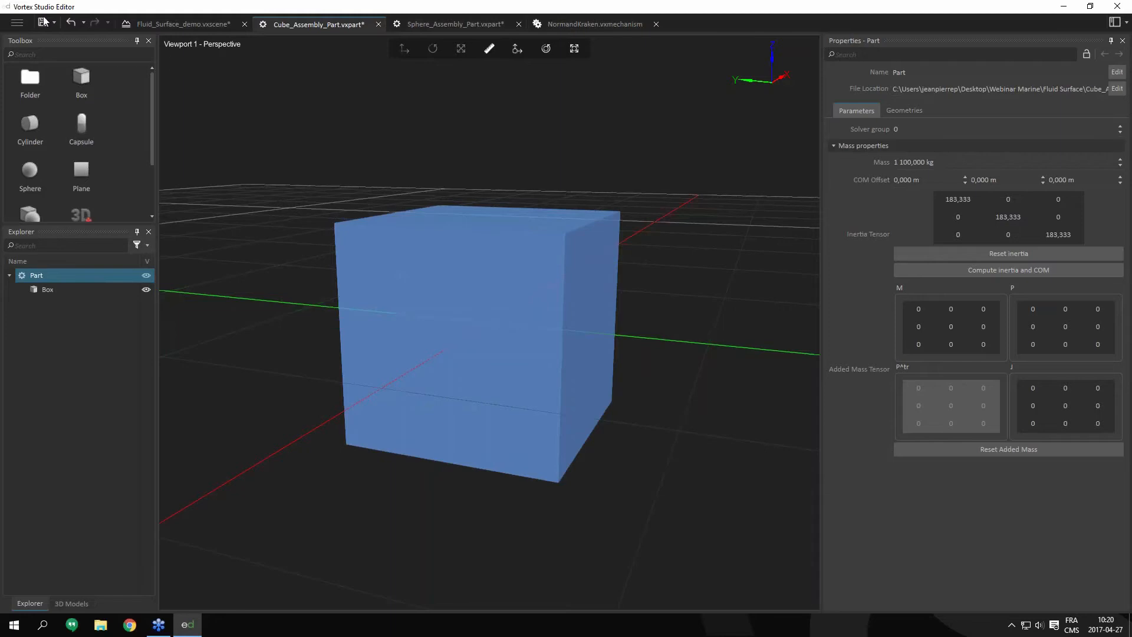
- Run the simulation in the Fluid_Surface_demo scene to observe how the heavier cube and the sphere behave in the fluid
{"action": "left_click", "coordinate": [189, 25]}
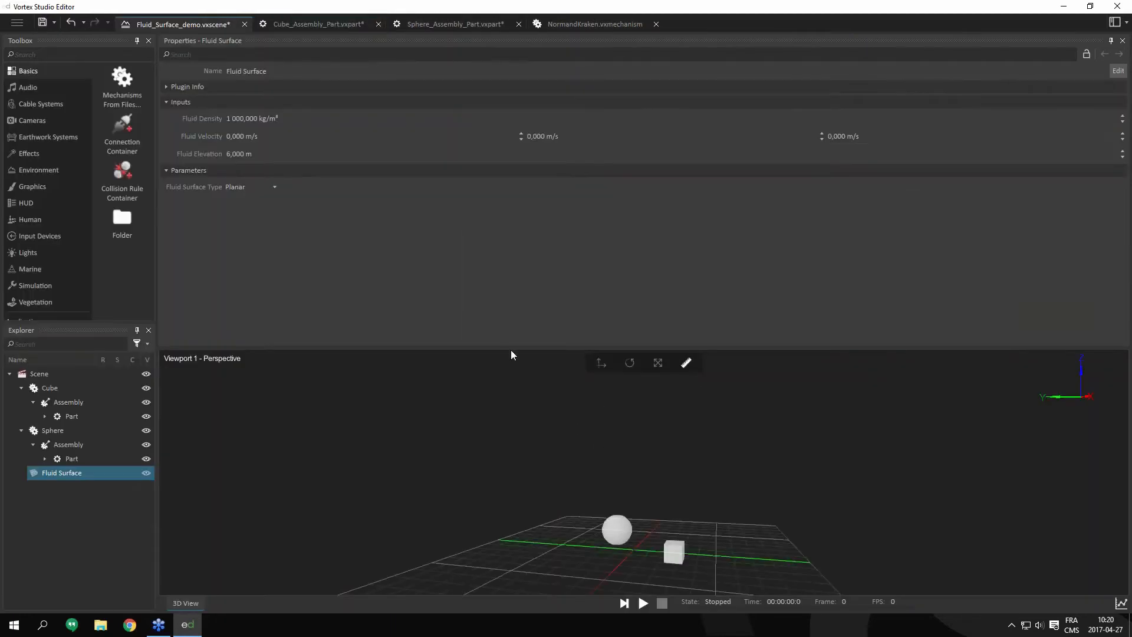
{"action": "mouse_move", "coordinate": [509, 347]}
{"action": "left_mouse_down"}
{"action": "mouse_move", "coordinate": [497, 223]}
{"action": "mouse_move", "coordinate": [513, 347]}
{"action": "left_mouse_up"}
{"action": "left_click", "coordinate": [643, 602]}
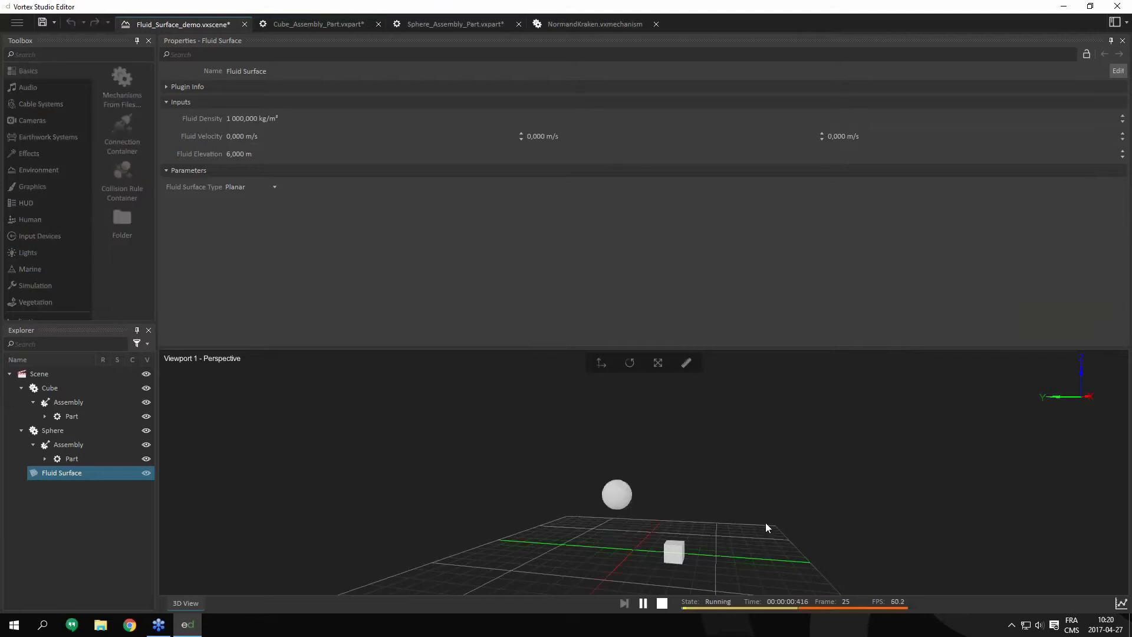
{"action": "left_click_drag", "start_coordinate": [773, 535], "coordinate": [770, 515]}
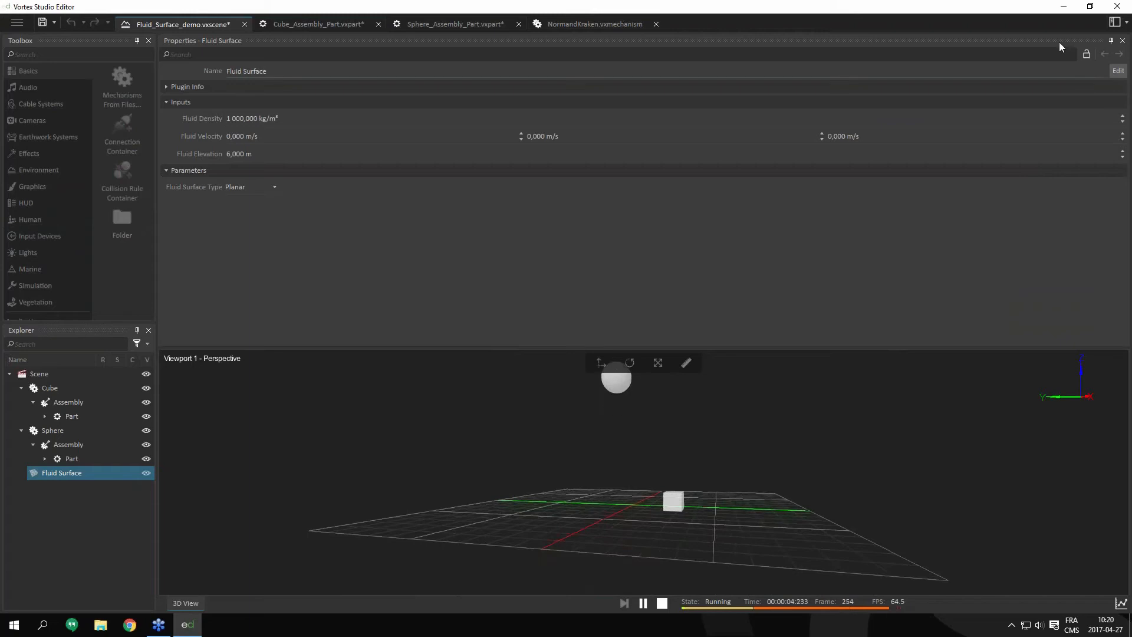
- Dock the properties beside a widened viewport and pull the cube to test its buoyancy before stopping the simulation
{"action": "left_click_drag", "start_coordinate": [705, 44], "coordinate": [1100, 49]}
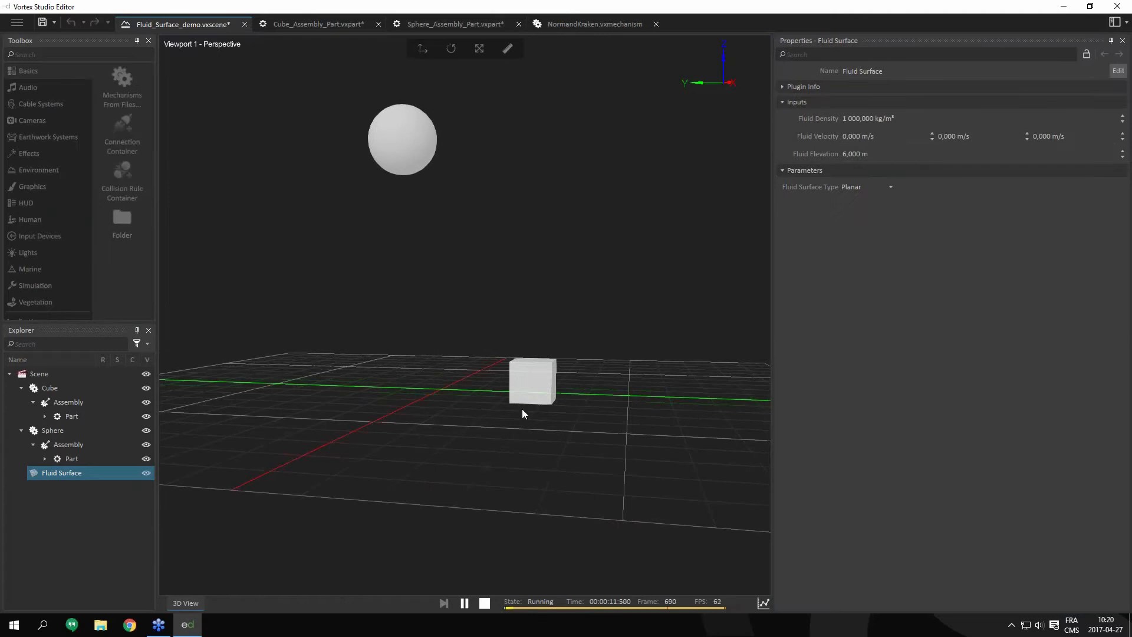
{"action": "left_click_drag", "start_coordinate": [536, 380], "coordinate": [554, 316]}
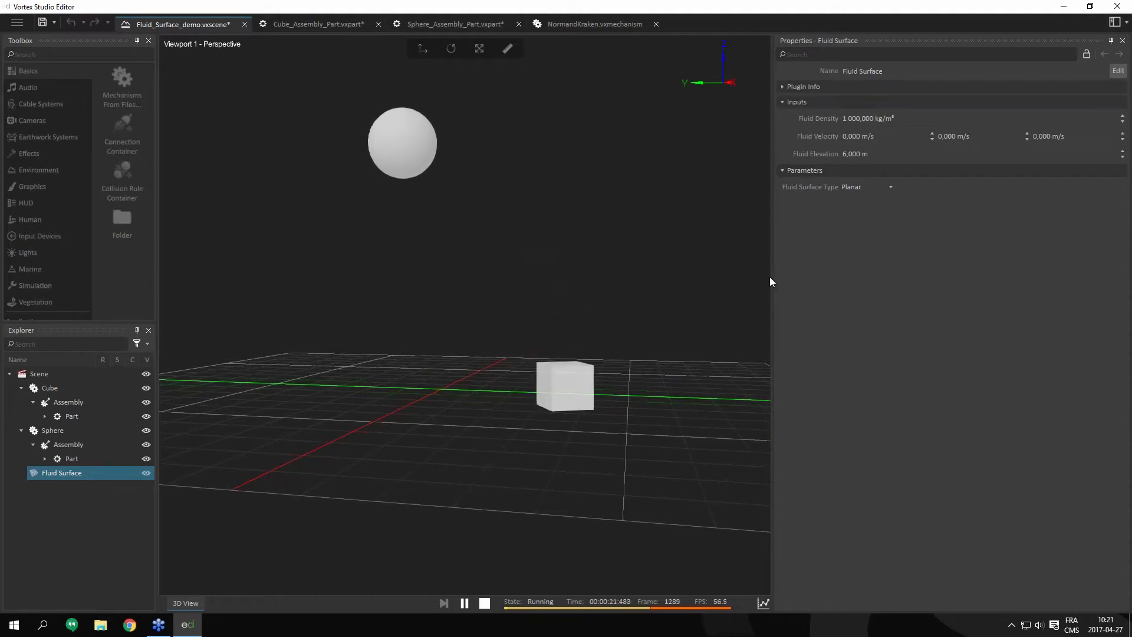
{"action": "left_click_drag", "start_coordinate": [772, 277], "coordinate": [901, 274]}
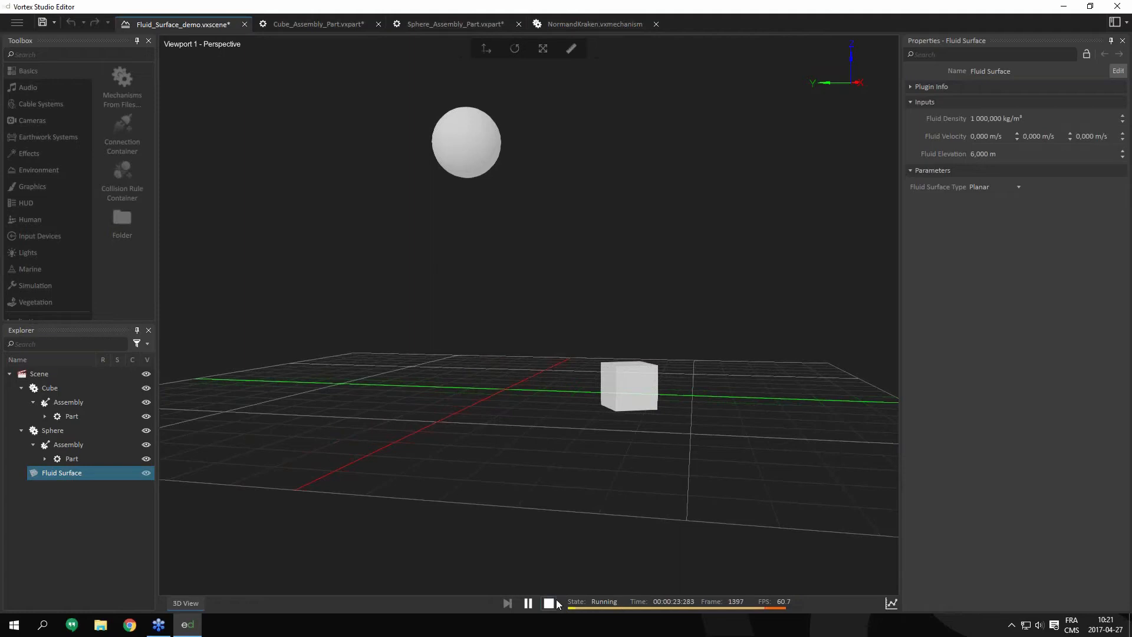
{"action": "left_click", "coordinate": [548, 602]}
- Set the mass of the part in Cube_Assembly_Part to 800 kg and recompute its inertia and center of mass
{"action": "left_click", "coordinate": [328, 32]}
{"action": "left_click", "coordinate": [946, 163]}
{"action": "type", "text": "800"}
{"action": "key", "text": "Return"}
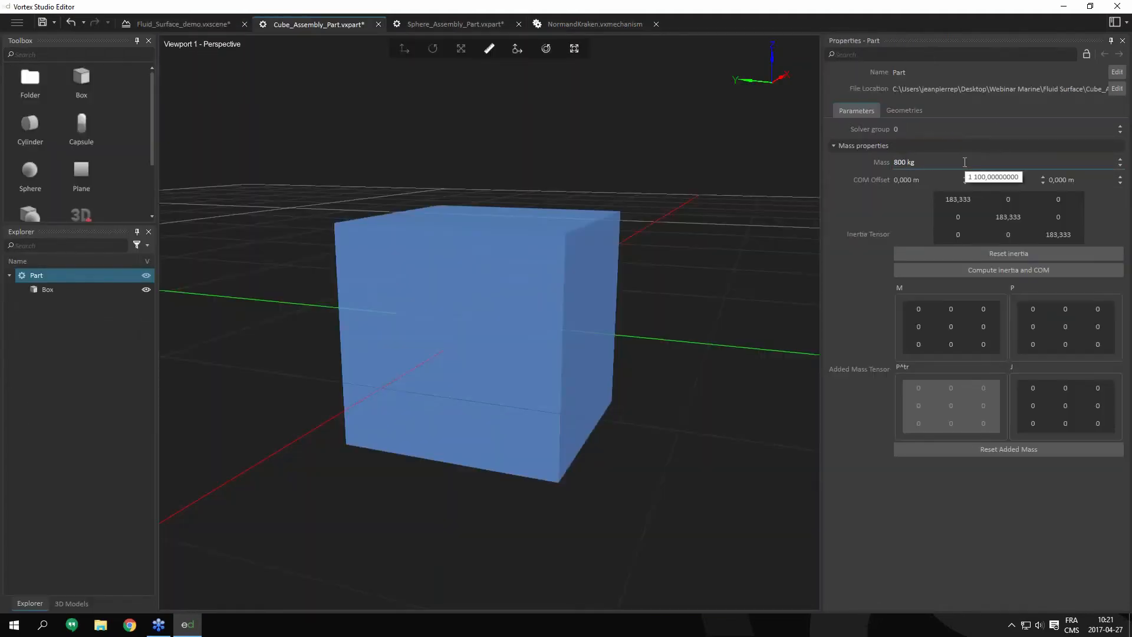
{"action": "left_click", "coordinate": [944, 270]}
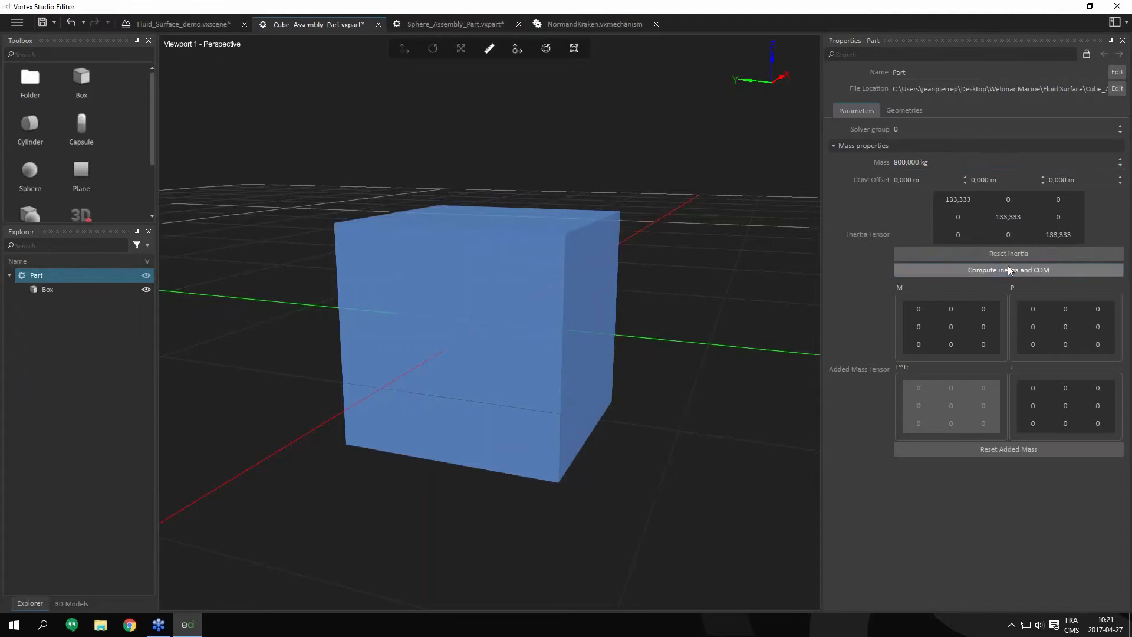
- Check the part's mass and the sphere's displaced volume in Sphere_Assembly_Part
{"action": "left_click", "coordinate": [455, 24]}
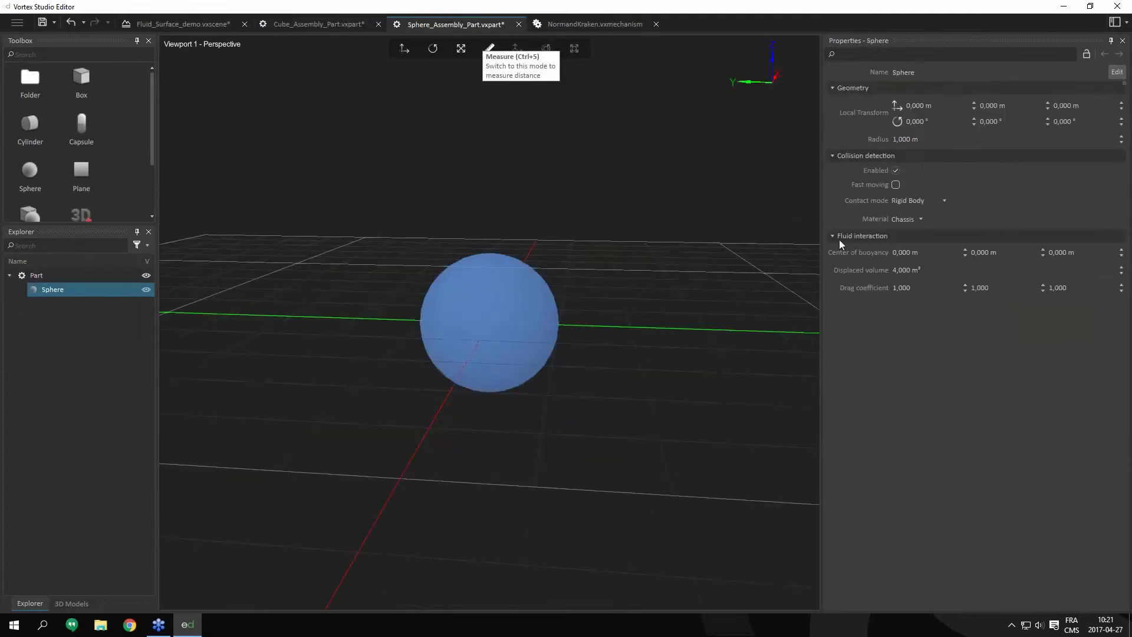
{"action": "left_click", "coordinate": [76, 276]}
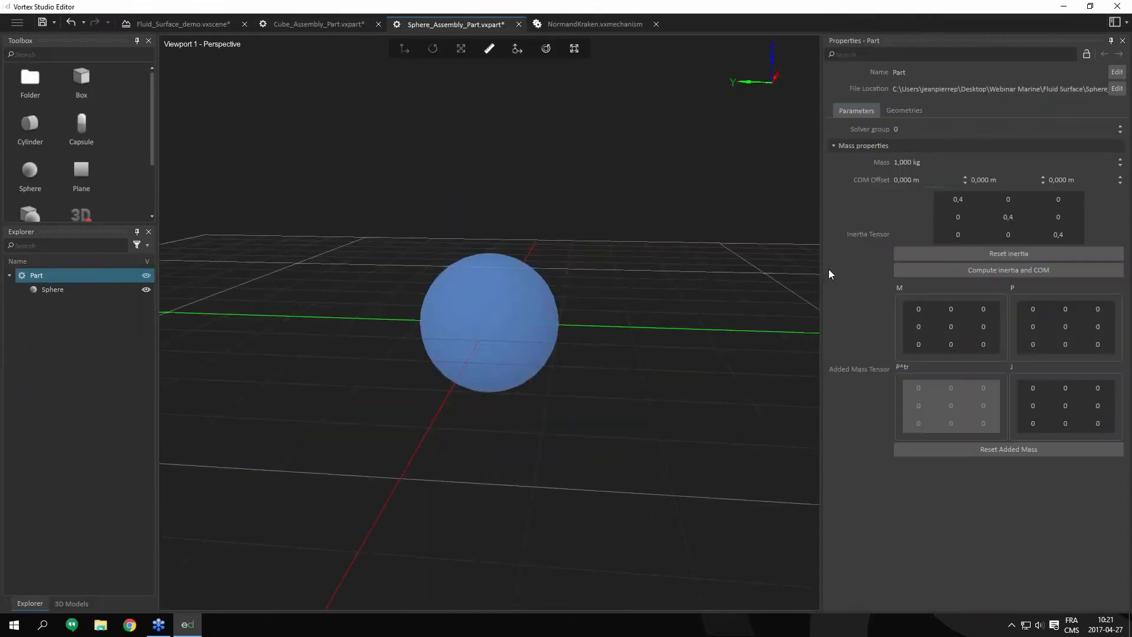
{"action": "left_click", "coordinate": [912, 163]}
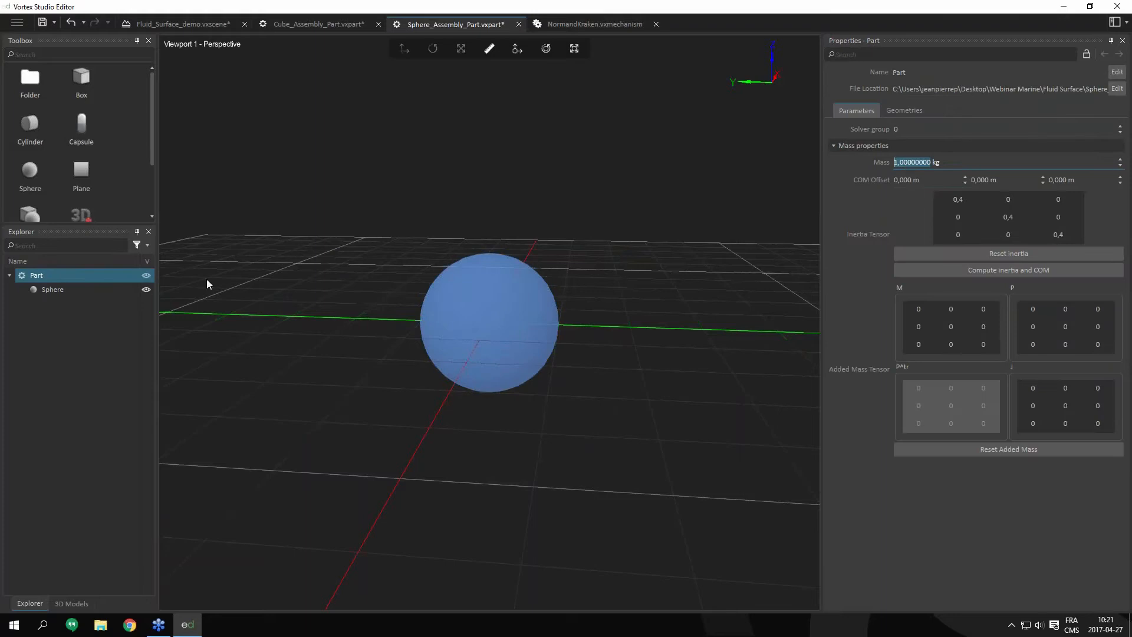
{"action": "left_click", "coordinate": [80, 295]}
{"action": "left_click", "coordinate": [916, 269]}
{"action": "left_click", "coordinate": [784, 356]}
- Run the simulation in the Fluid_Surface_demo scene and lower the Fluid Elevation to 2 m
{"action": "left_click", "coordinate": [184, 24]}
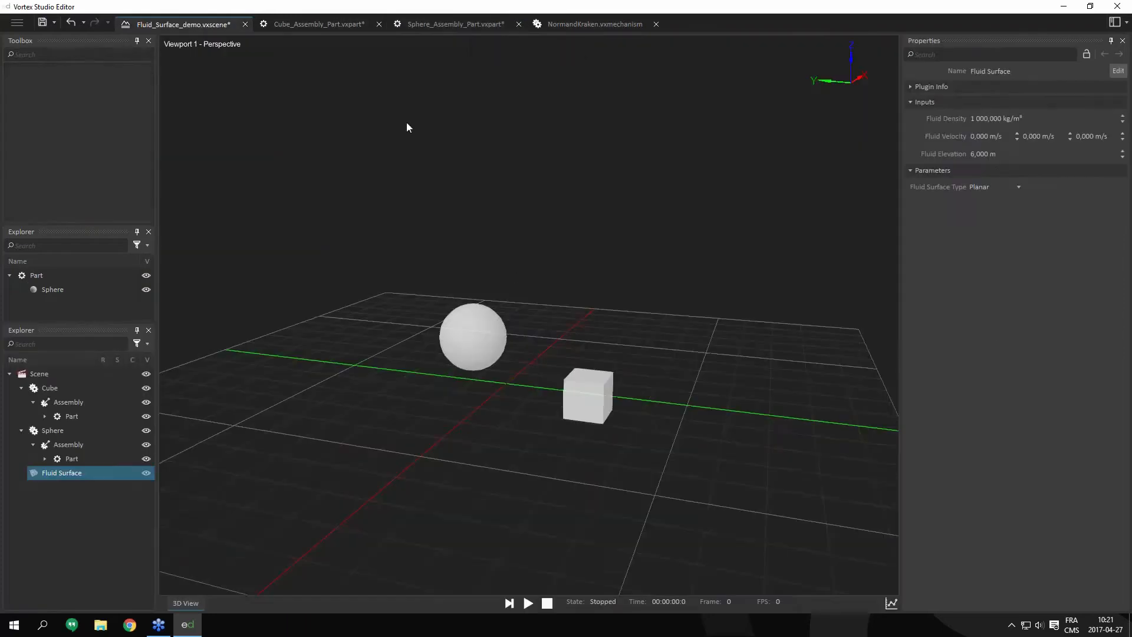
{"action": "left_click", "coordinate": [529, 603]}
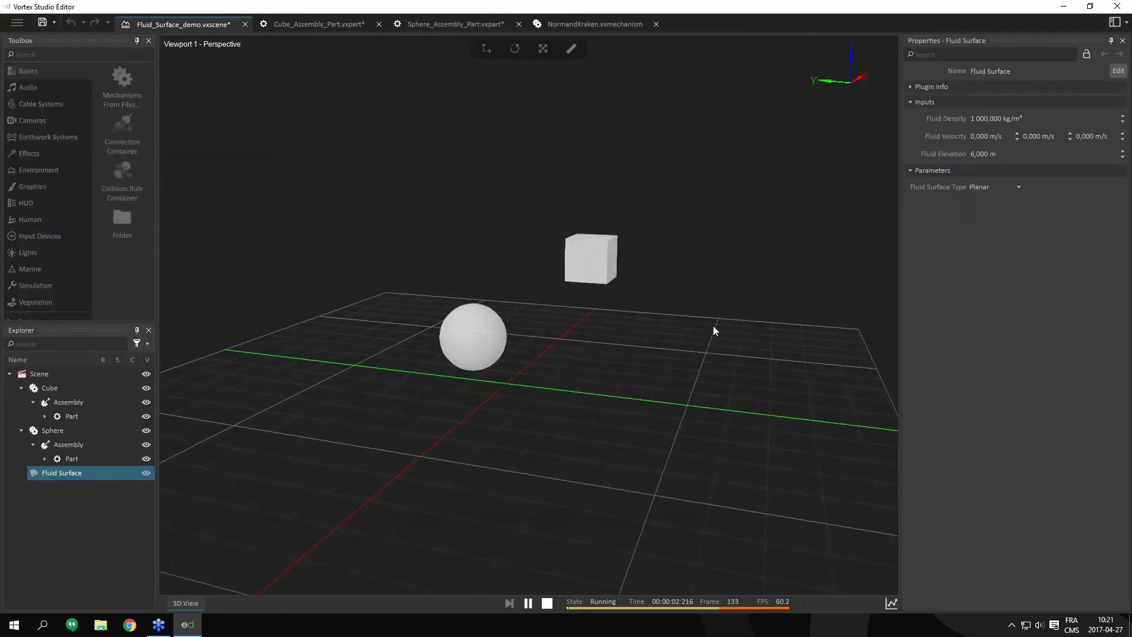
{"action": "left_click", "coordinate": [1122, 157]}
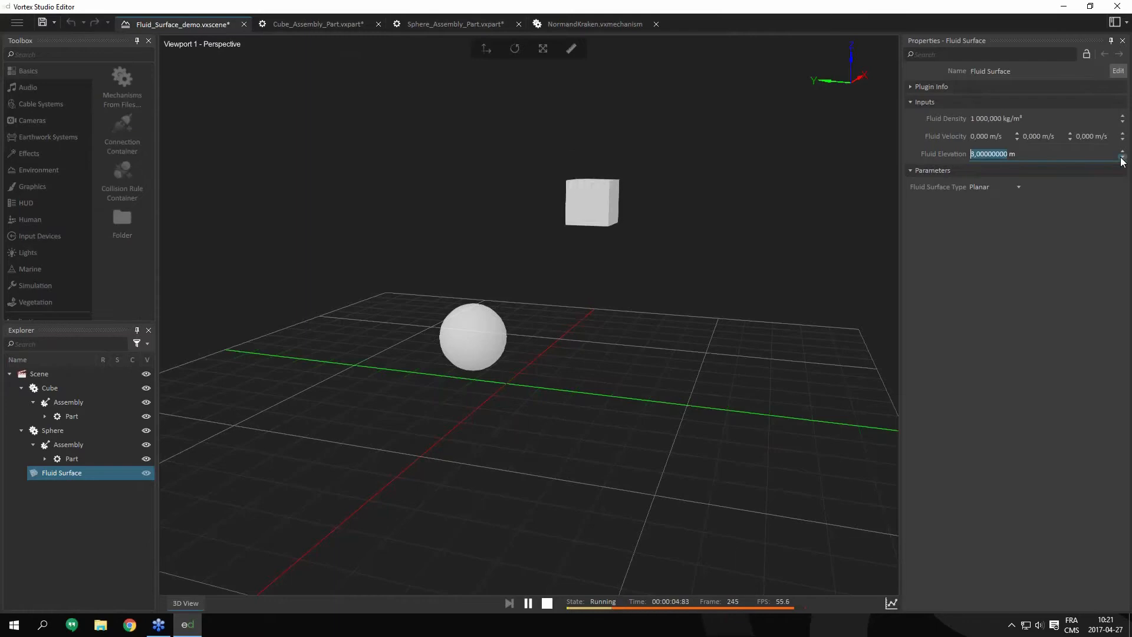
- Set the first Fluid Velocity component to 1 m/s and observe how the sphere and cube drift
{"action": "left_click_drag", "start_coordinate": [650, 359], "coordinate": [766, 280]}
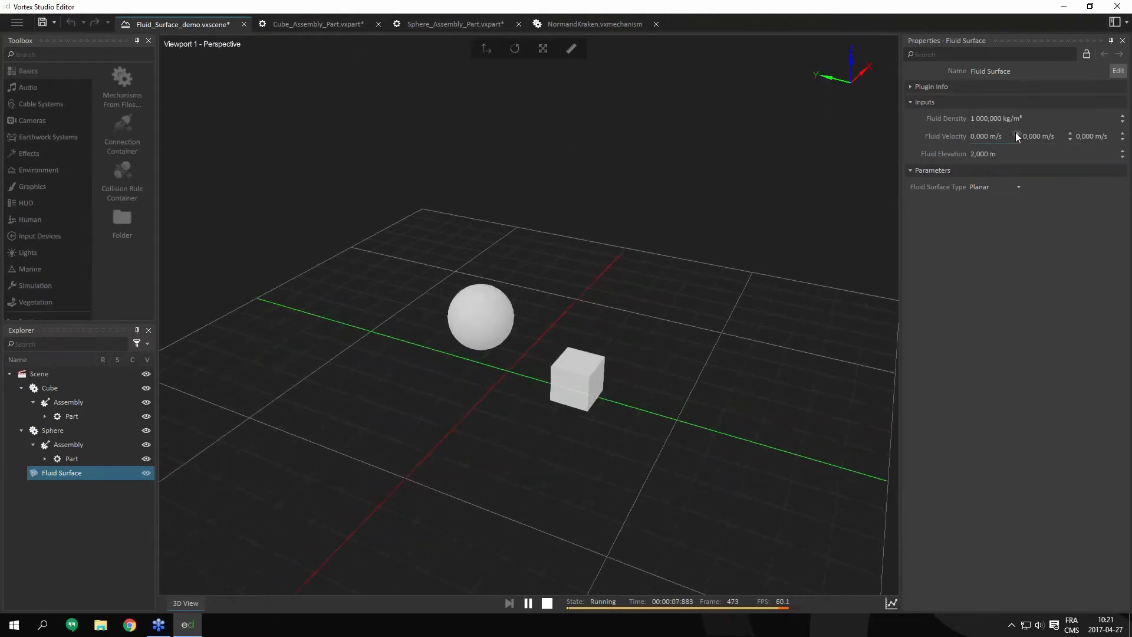
{"action": "left_click_drag", "start_coordinate": [623, 405], "coordinate": [680, 505]}
{"action": "scroll", "coordinate": [681, 495], "scroll_direction": "down", "scroll_amount": 5}
{"action": "scroll", "coordinate": [685, 424], "scroll_direction": "up", "scroll_amount": 5}
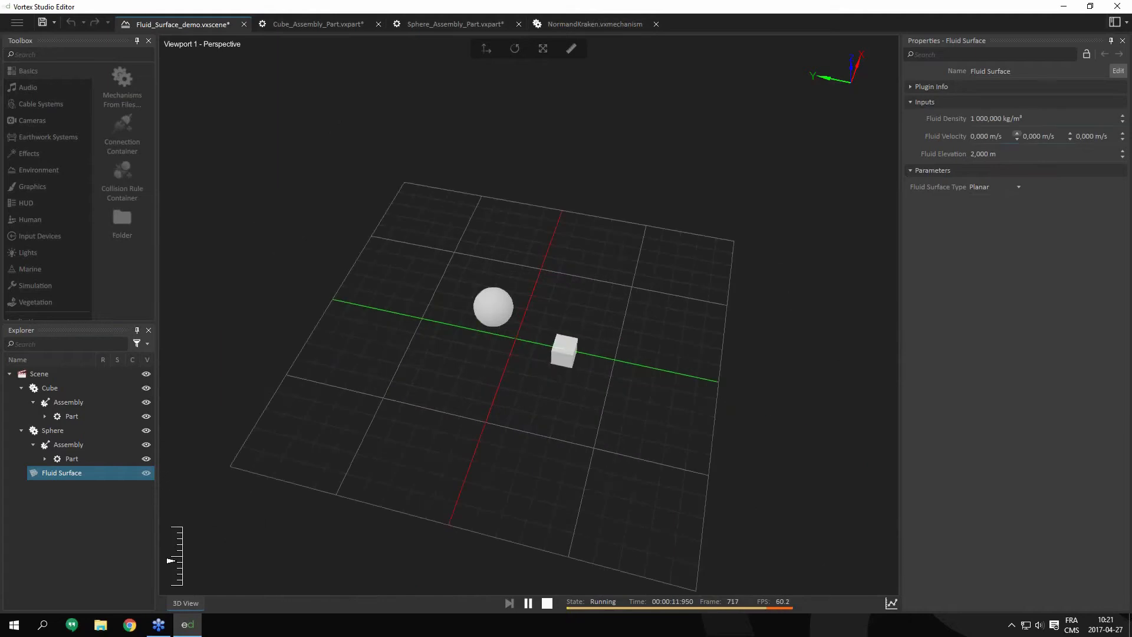
{"action": "left_click", "coordinate": [1017, 133]}
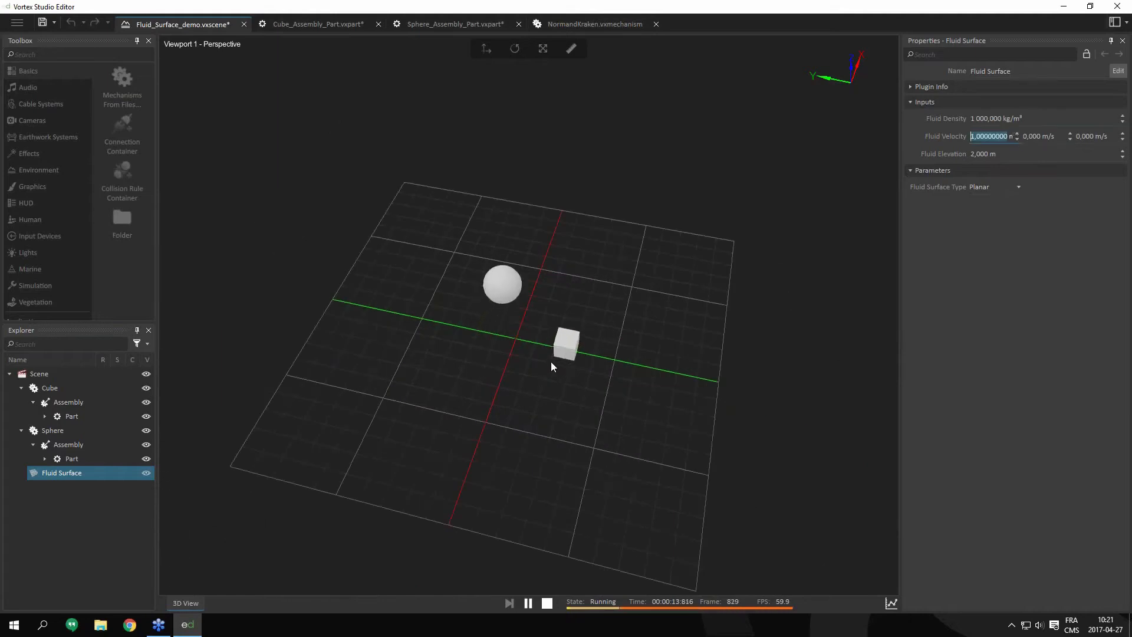
{"action": "left_click_drag", "start_coordinate": [603, 348], "coordinate": [581, 341]}
{"action": "scroll", "coordinate": [580, 341], "scroll_direction": "up", "scroll_amount": 5}
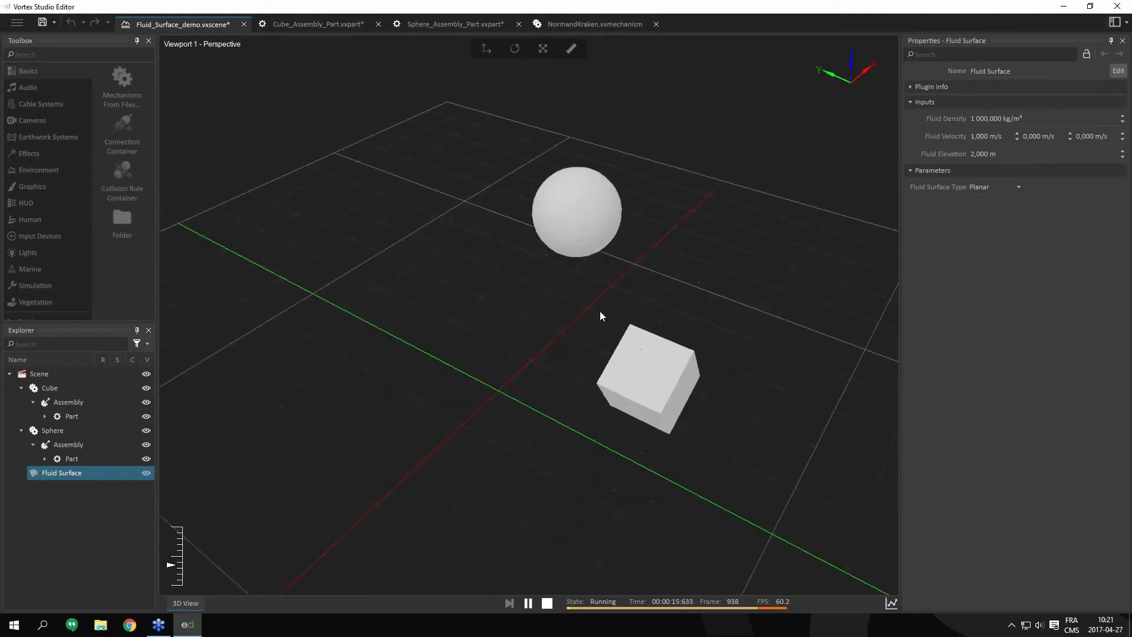
- Reverse the first Fluid Velocity component to -1 m/s, then return it to 0 m/s while watching both objects
{"action": "left_click", "coordinate": [1017, 138]}
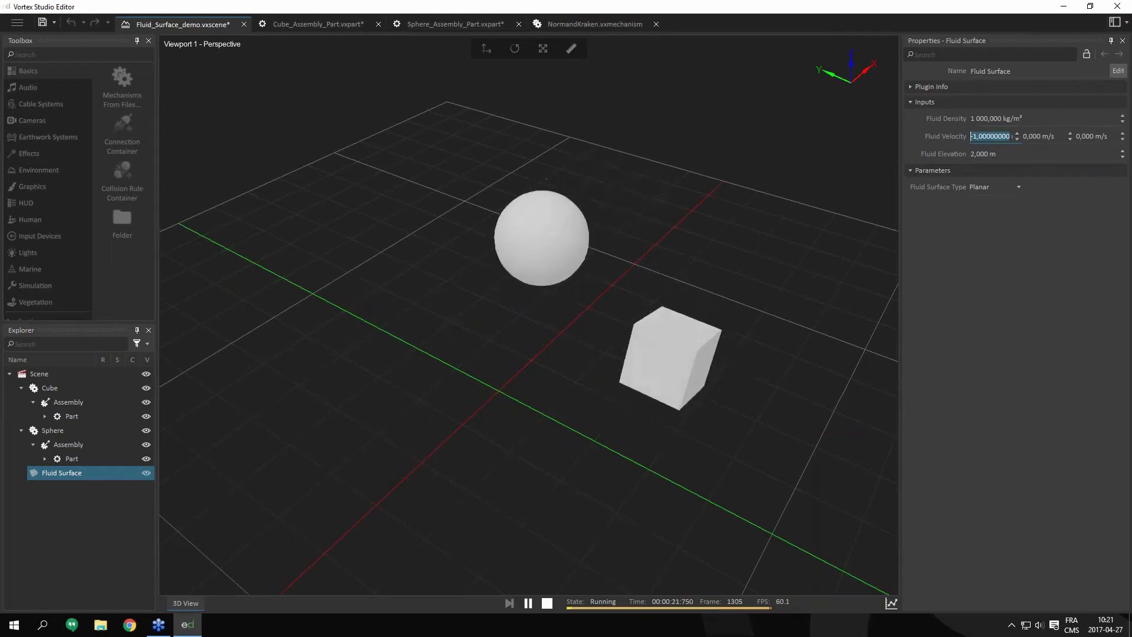
{"action": "left_click", "coordinate": [1017, 134]}
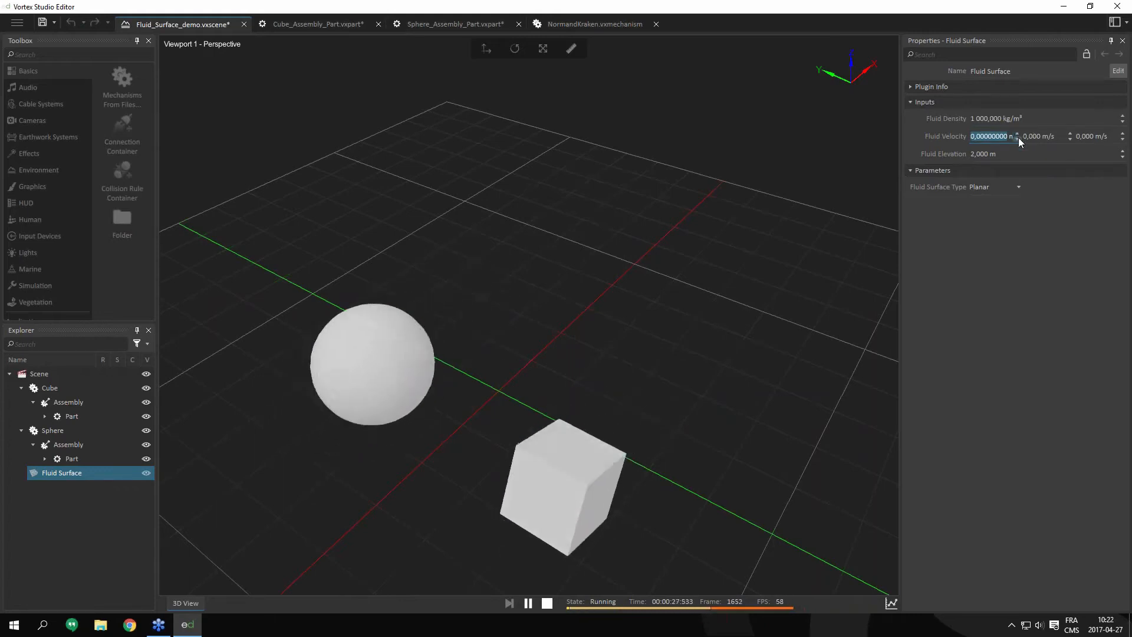
{"action": "scroll", "coordinate": [627, 349], "scroll_direction": "down", "scroll_amount": 5}
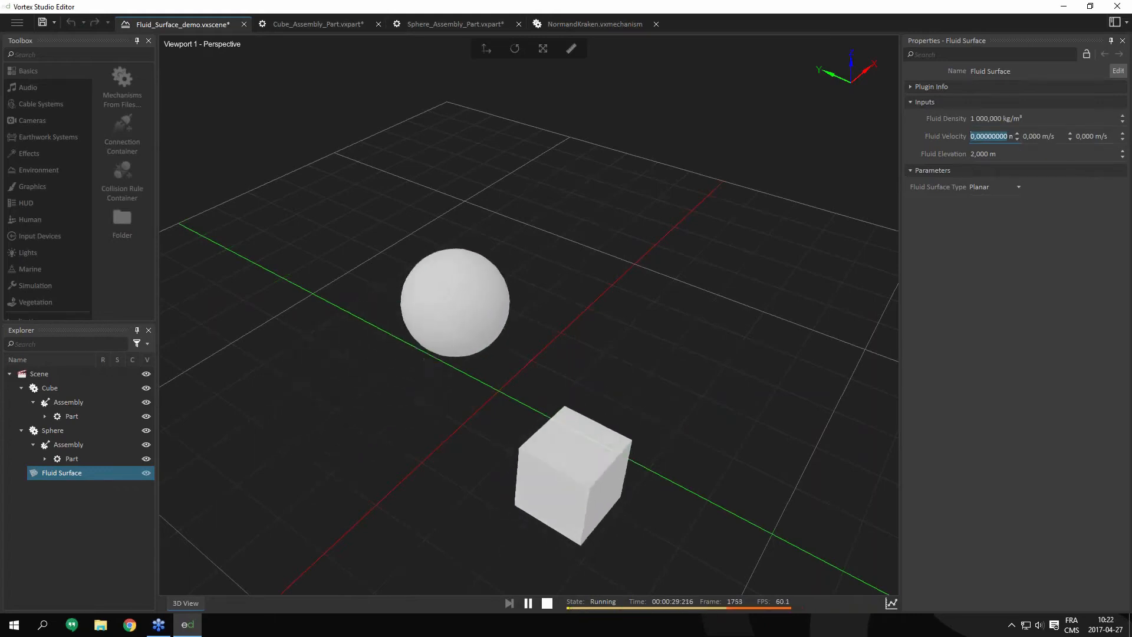
{"action": "scroll", "coordinate": [580, 363], "scroll_direction": "up", "scroll_amount": 5}
{"action": "left_click_drag", "start_coordinate": [582, 365], "coordinate": [749, 341]}
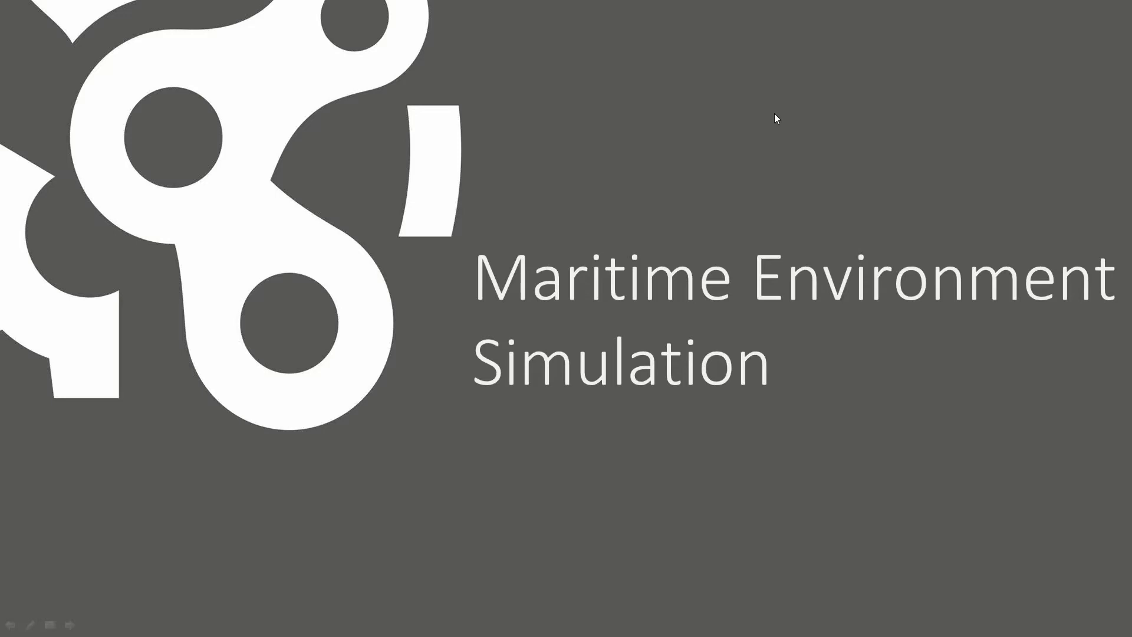
{"action": "key", "text": "Right"}
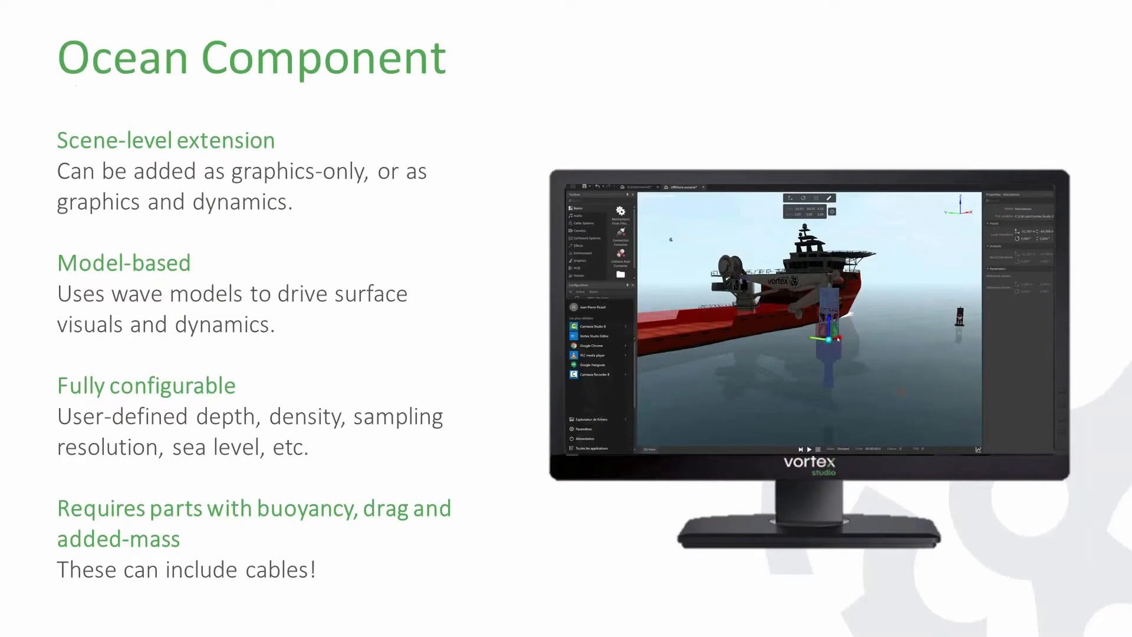
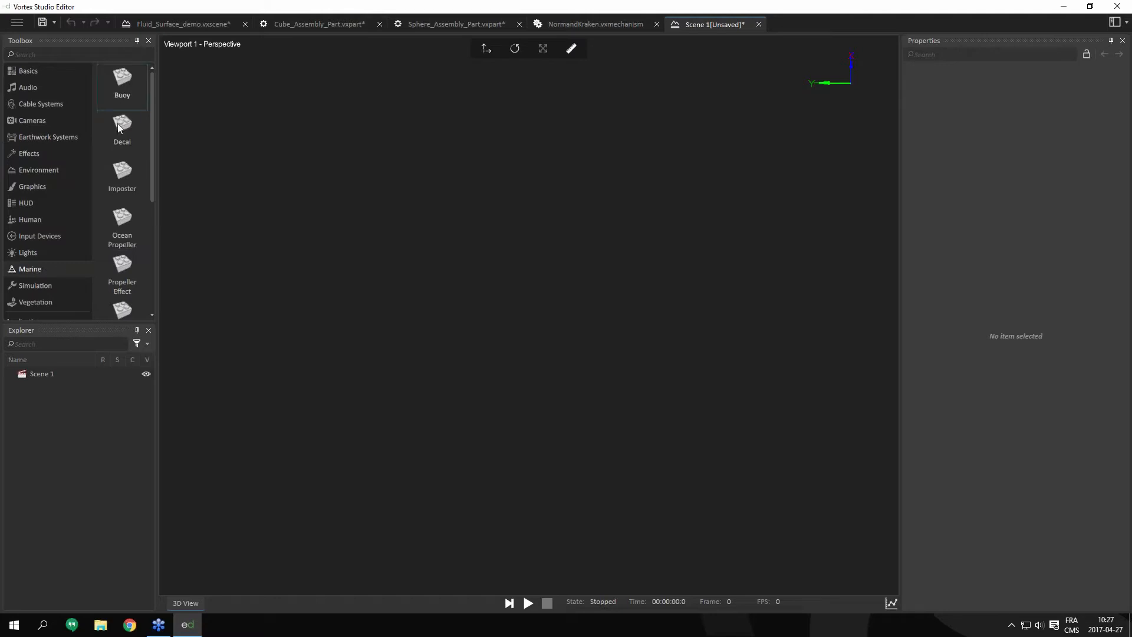
- Add the Marine Ocean component with dynamics to the new scene
{"action": "scroll", "coordinate": [118, 162], "scroll_direction": "down", "scroll_amount": 2}
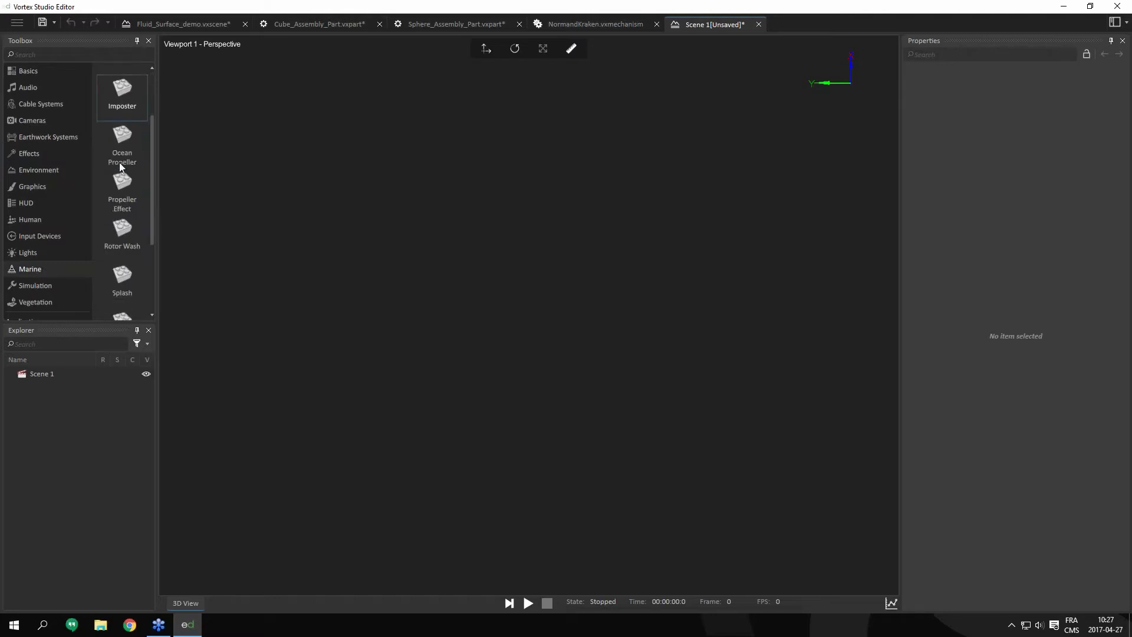
{"action": "scroll", "coordinate": [120, 165], "scroll_direction": "down", "scroll_amount": 3}
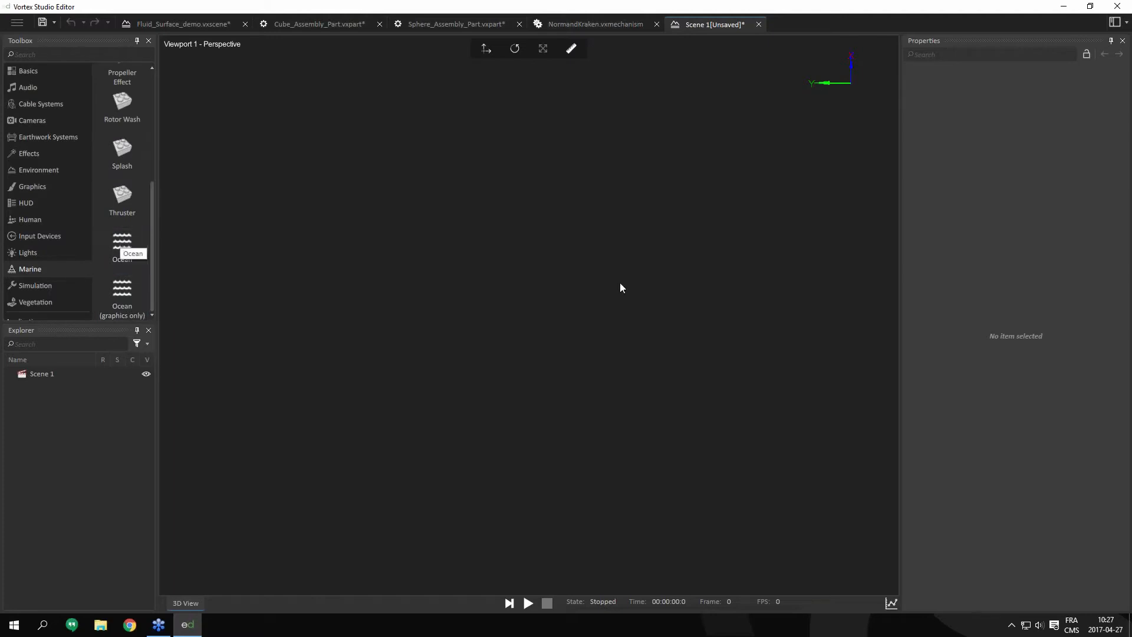
{"action": "double_click", "coordinate": [132, 245]}
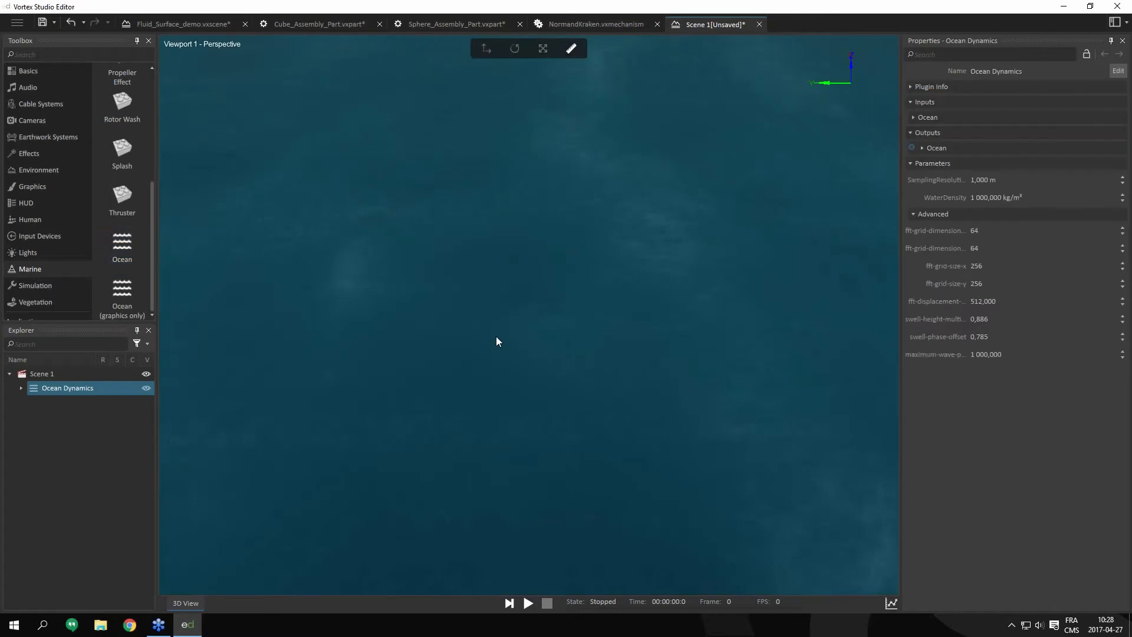
{"action": "middle_click_drag", "start_coordinate": [480, 350], "coordinate": [726, 268]}
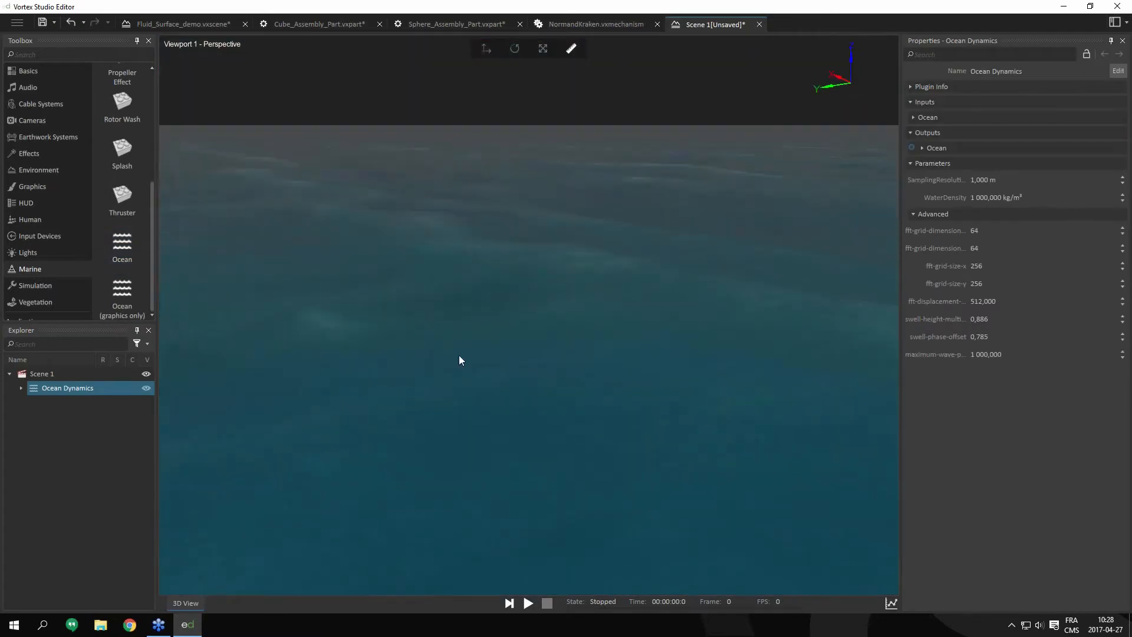
- Add a SkyDome from the Environment components to the ocean scene
{"action": "left_click", "coordinate": [26, 170]}
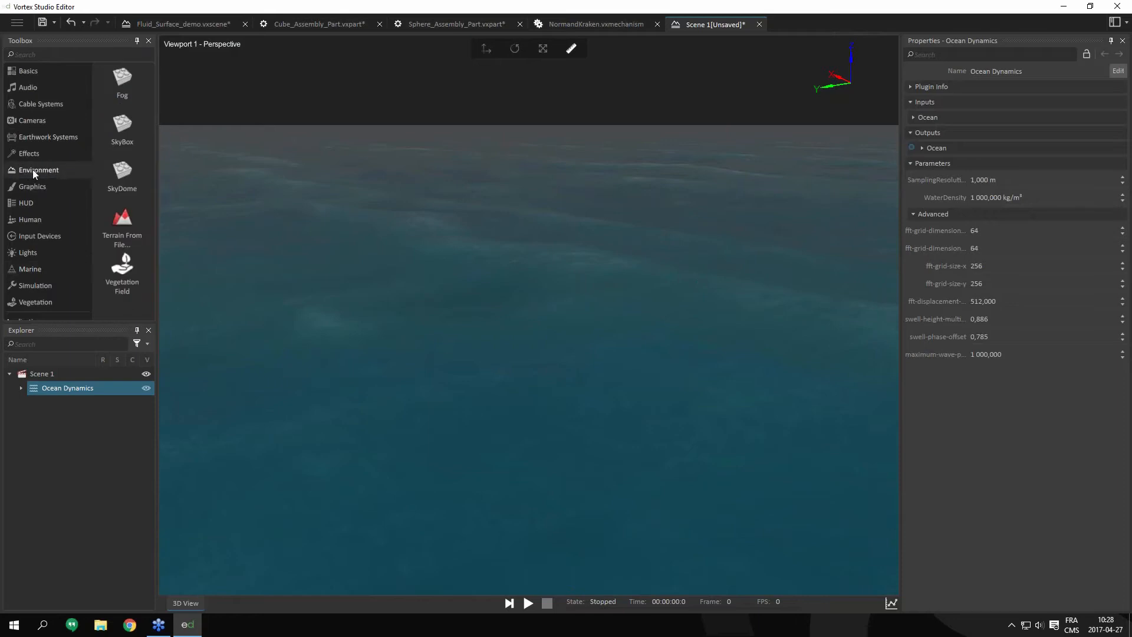
{"action": "left_click_drag", "start_coordinate": [122, 183], "coordinate": [161, 183]}
{"action": "left_click_drag", "start_coordinate": [635, 275], "coordinate": [570, 256]}
- Enable fog on the SkyDome and set its Fog Visibility Distance to 4000
{"action": "left_click", "coordinate": [973, 432]}
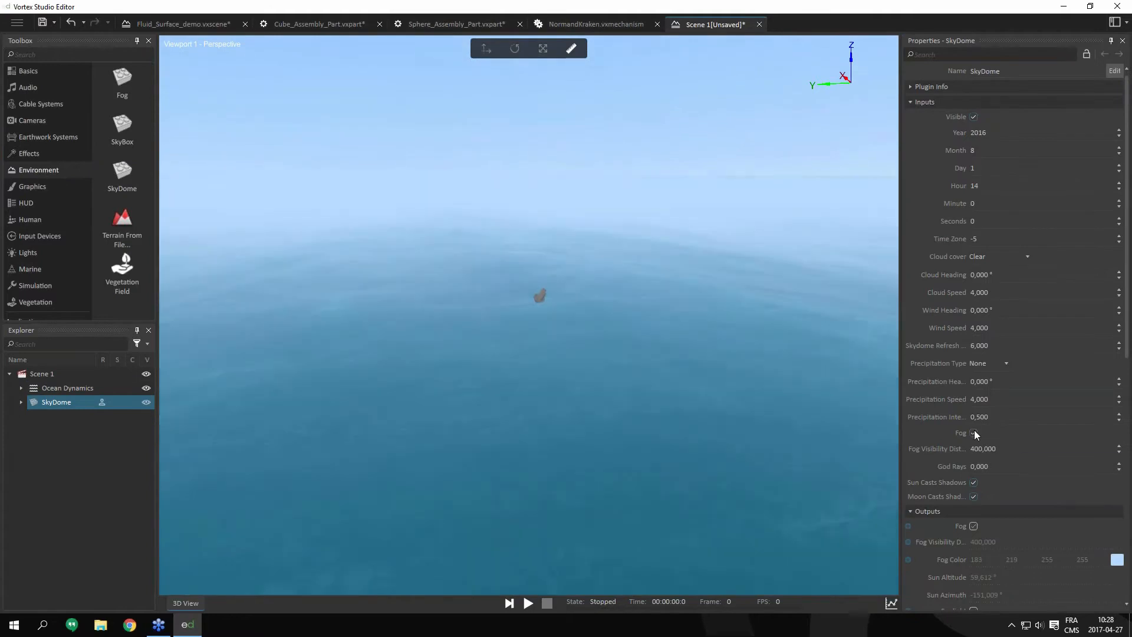
{"action": "left_click", "coordinate": [1005, 450]}
{"action": "type", "text": "400"}
{"action": "key", "text": "Return"}
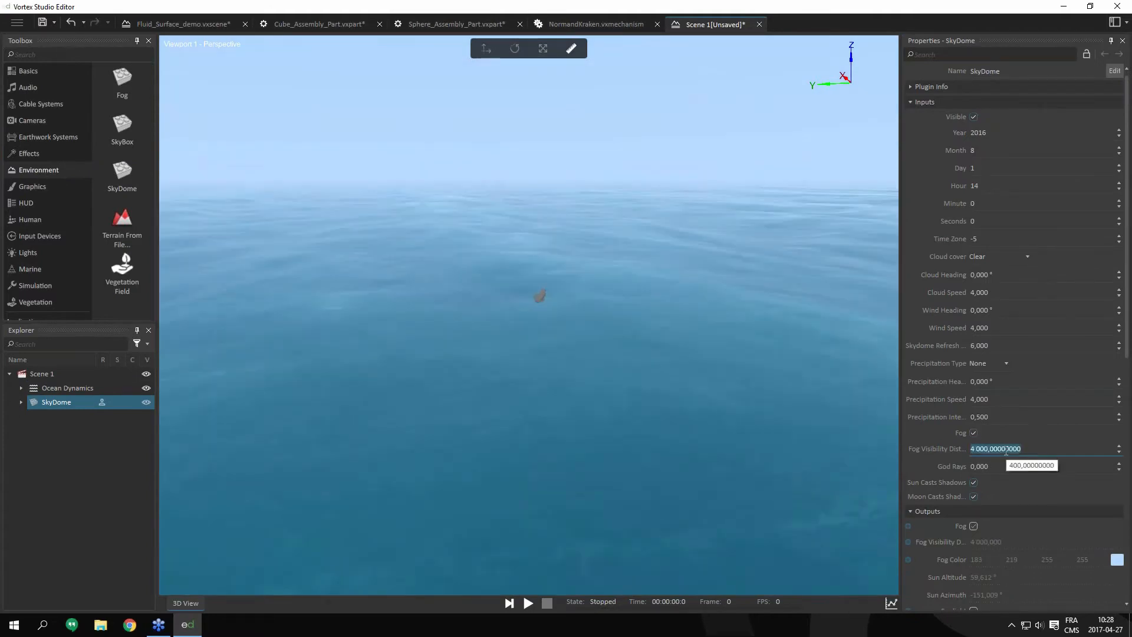
- Run the simulation to view the moving ocean surface from several angles, and stop it
{"action": "left_click", "coordinate": [682, 404]}
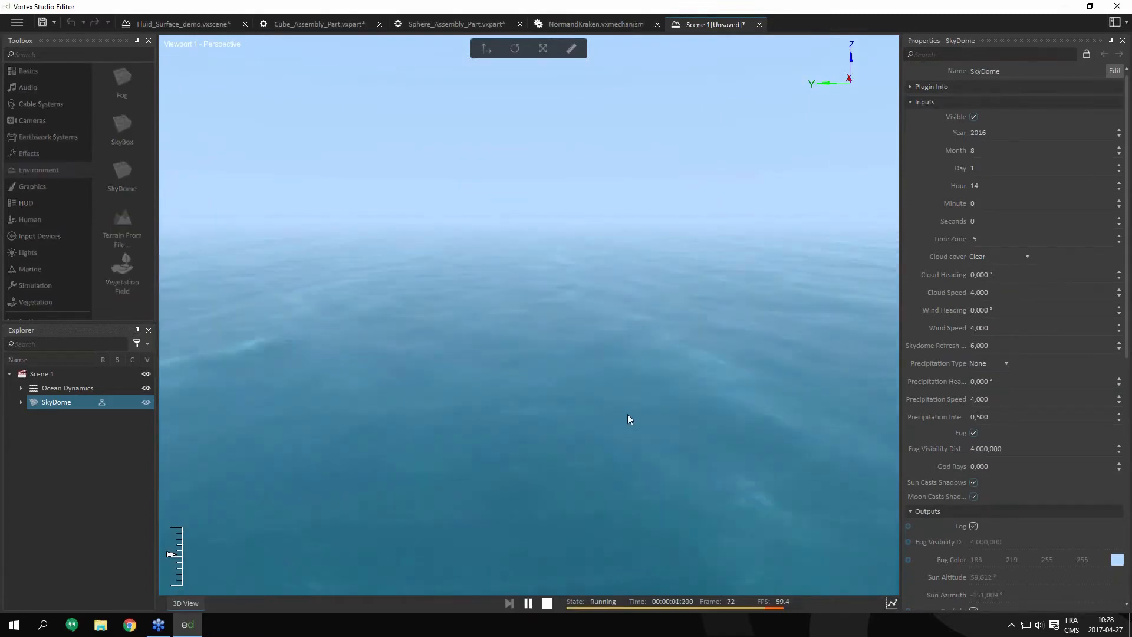
{"action": "left_click_drag", "start_coordinate": [663, 408], "coordinate": [490, 394]}
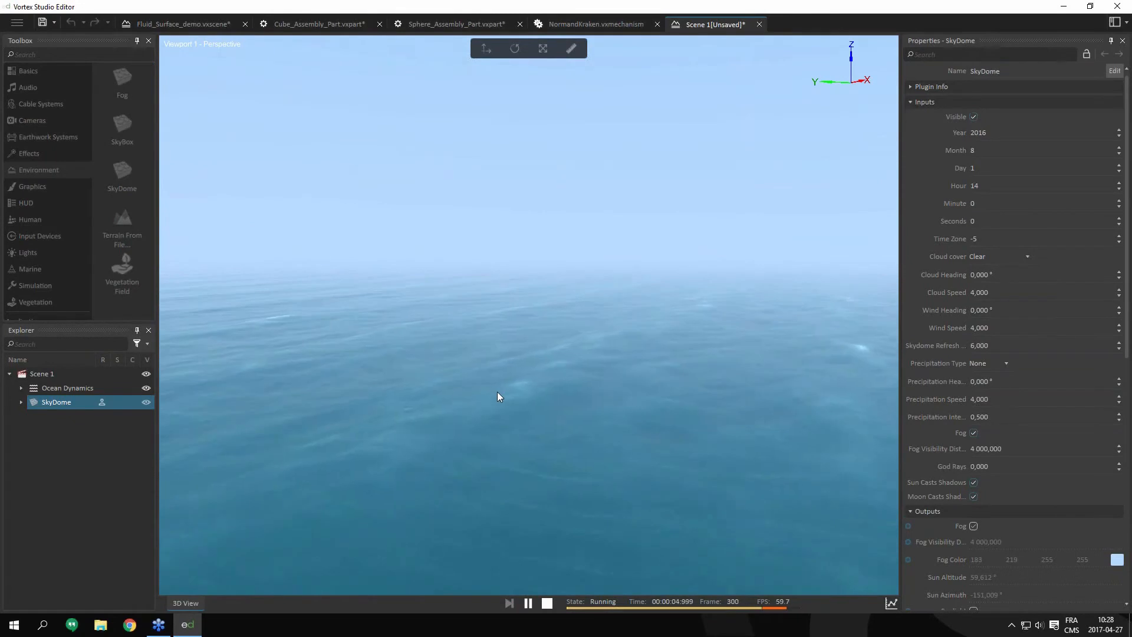
{"action": "left_click_drag", "start_coordinate": [448, 464], "coordinate": [532, 482]}
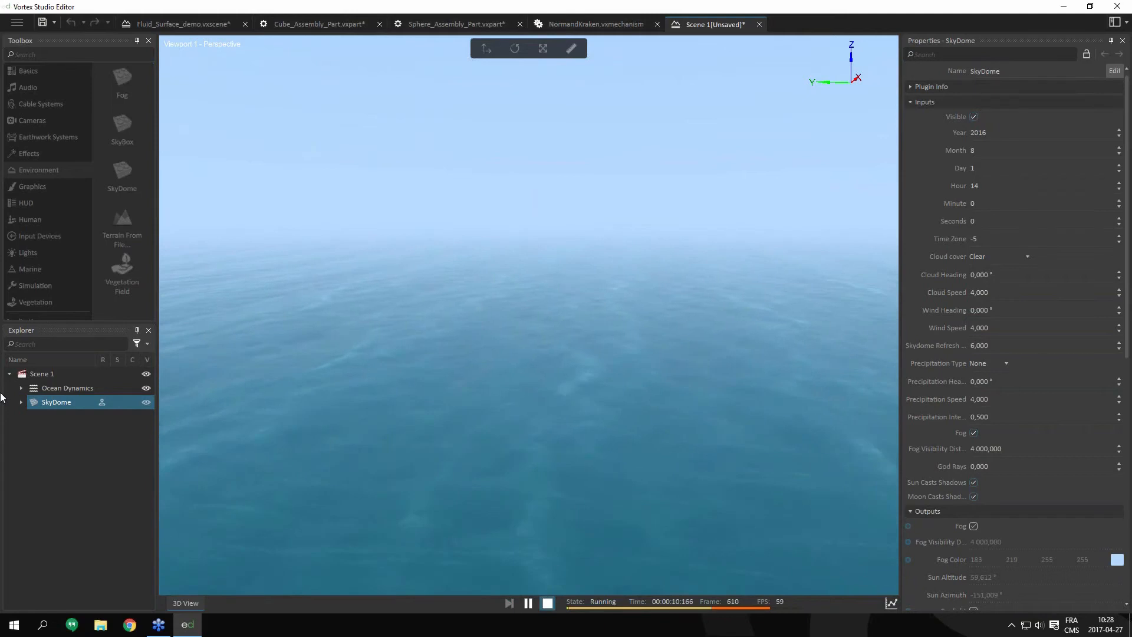
- Show the Ocean inputs of Ocean Dynamics and review the Quality Level wave models, keeping Jonswap
{"action": "left_click", "coordinate": [21, 388]}
{"action": "left_click", "coordinate": [46, 389]}
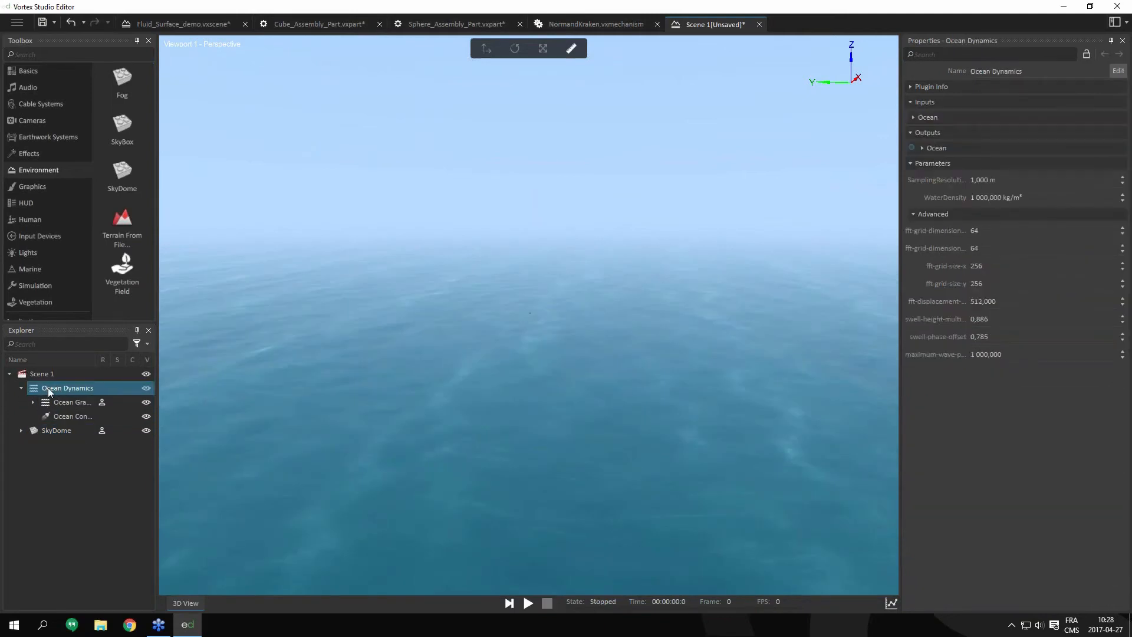
{"action": "left_click", "coordinate": [913, 118]}
{"action": "left_click", "coordinate": [1033, 135]}
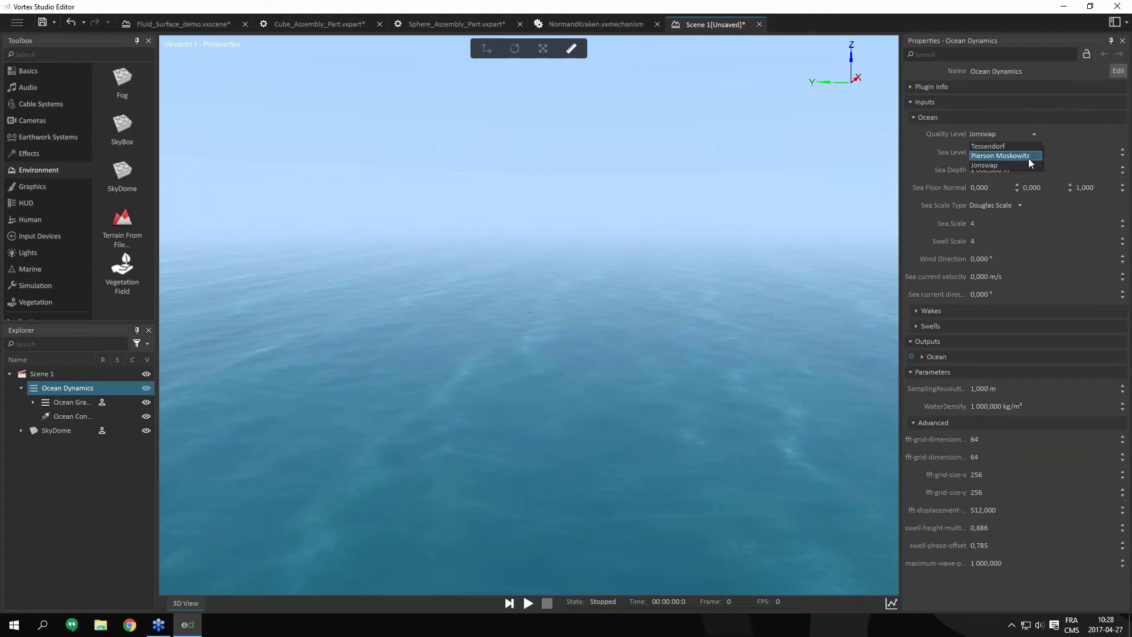
{"action": "left_click", "coordinate": [1056, 135]}
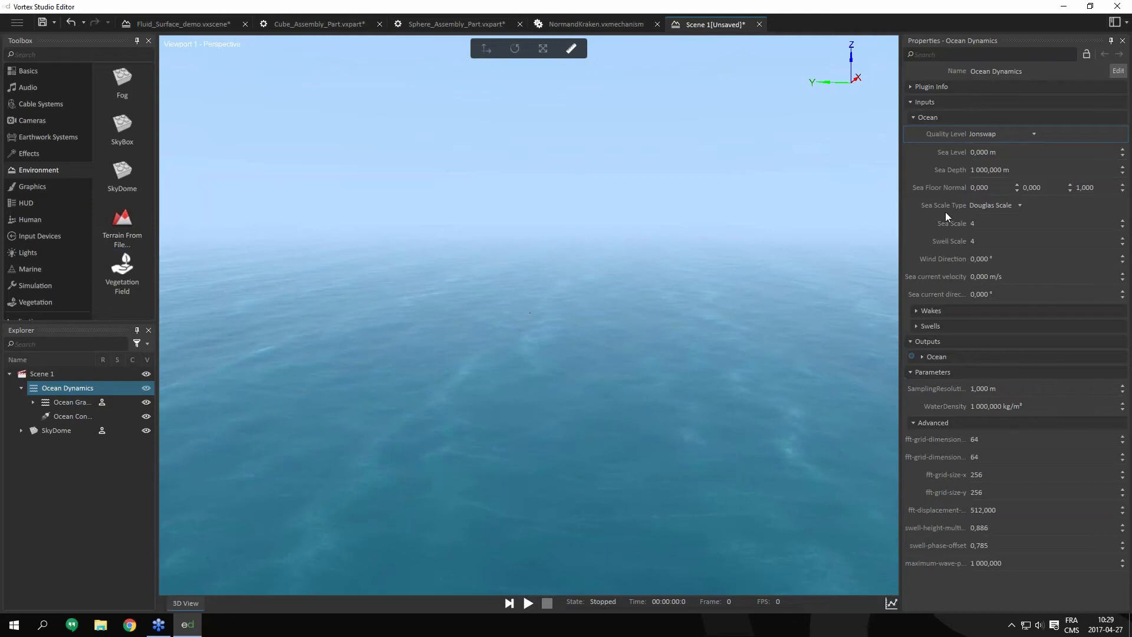
- Switch the Sea Scale Type to Beaufort Scale and vary the Sea Scale from 1 up to 8
{"action": "left_click", "coordinate": [1020, 206]}
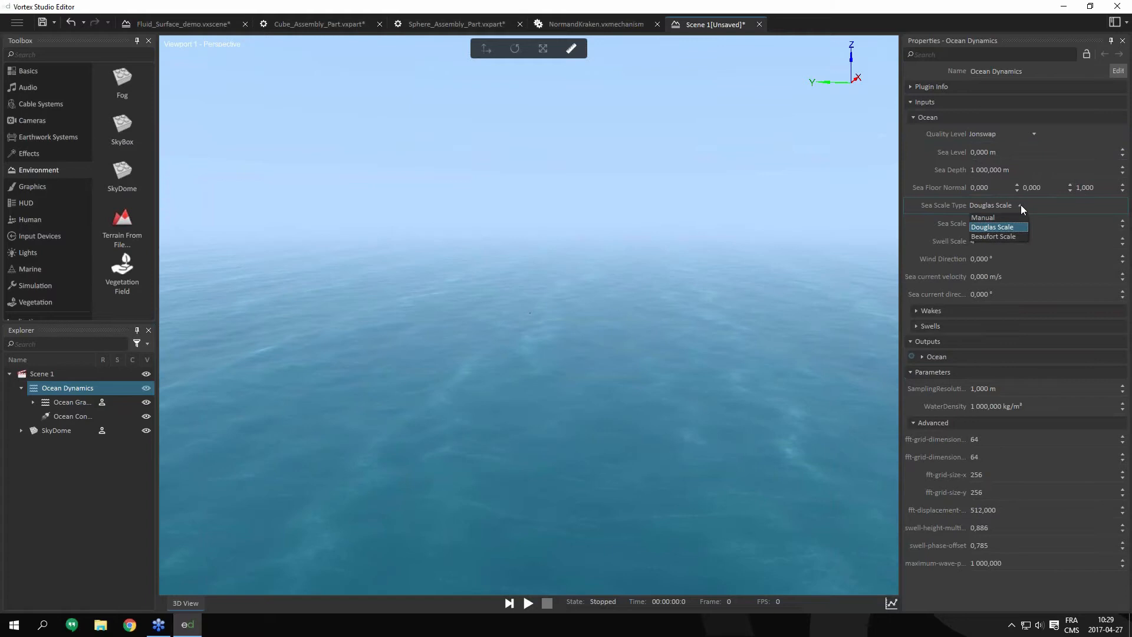
{"action": "left_click", "coordinate": [1023, 236]}
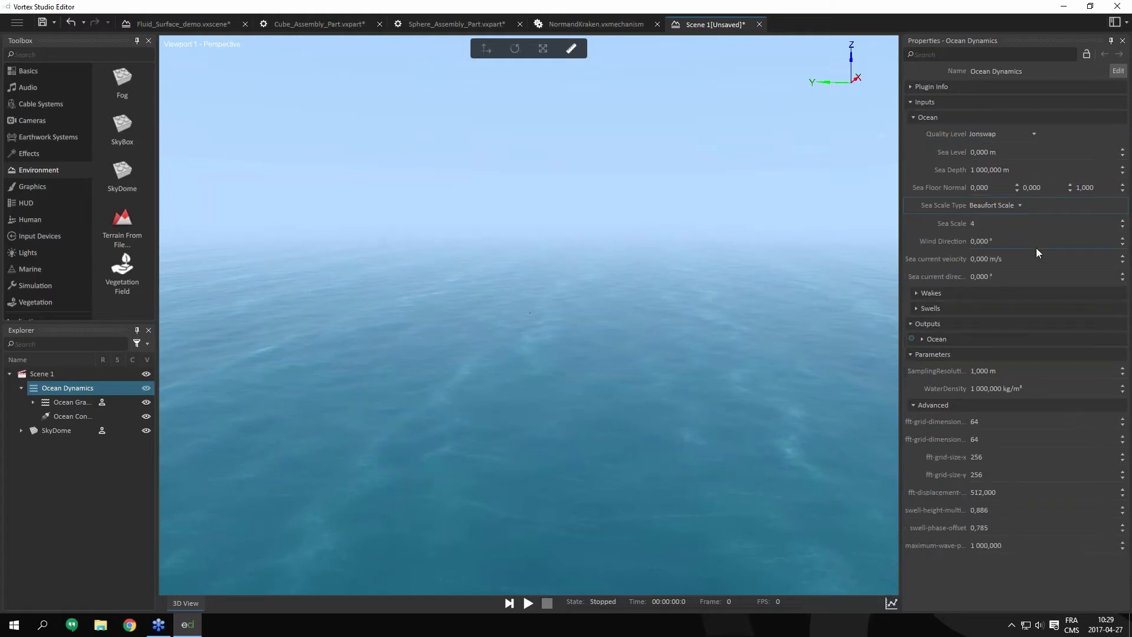
{"action": "scroll", "coordinate": [1035, 222], "scroll_direction": "down", "scroll_amount": 1}
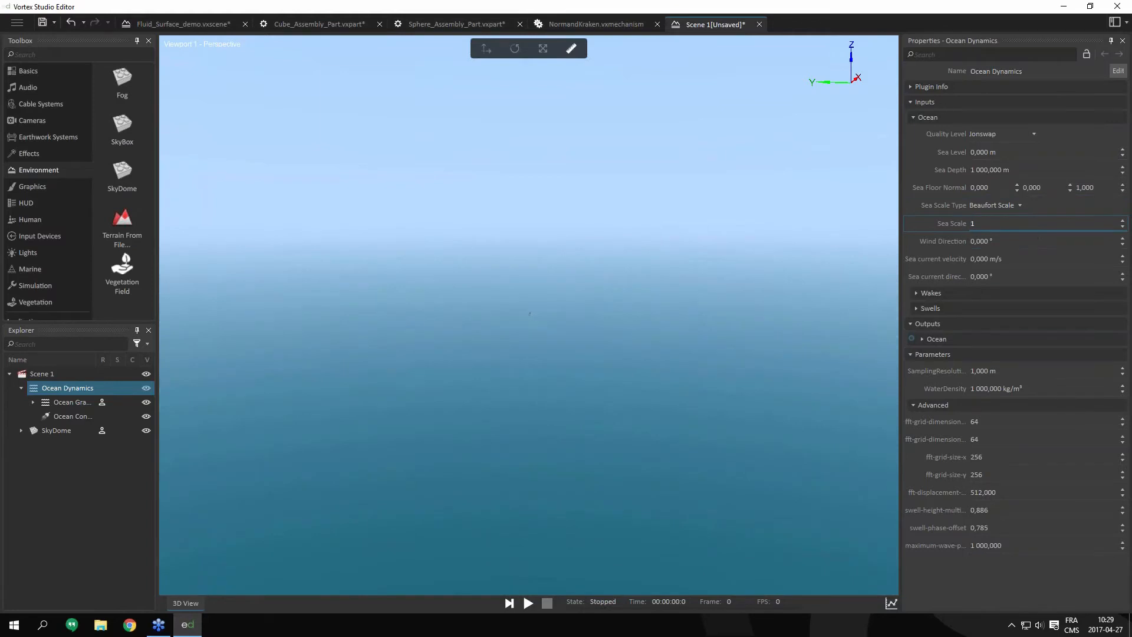
{"action": "scroll", "coordinate": [972, 223], "scroll_direction": "up", "scroll_amount": 1}
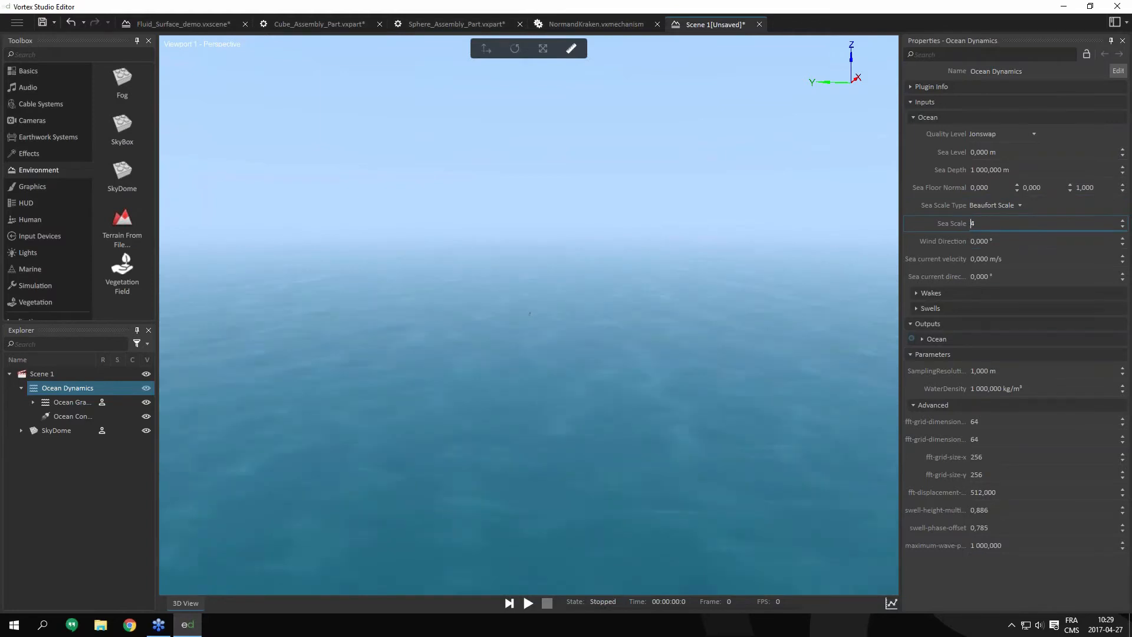
{"action": "scroll", "coordinate": [972, 223], "scroll_direction": "up", "scroll_amount": 1}
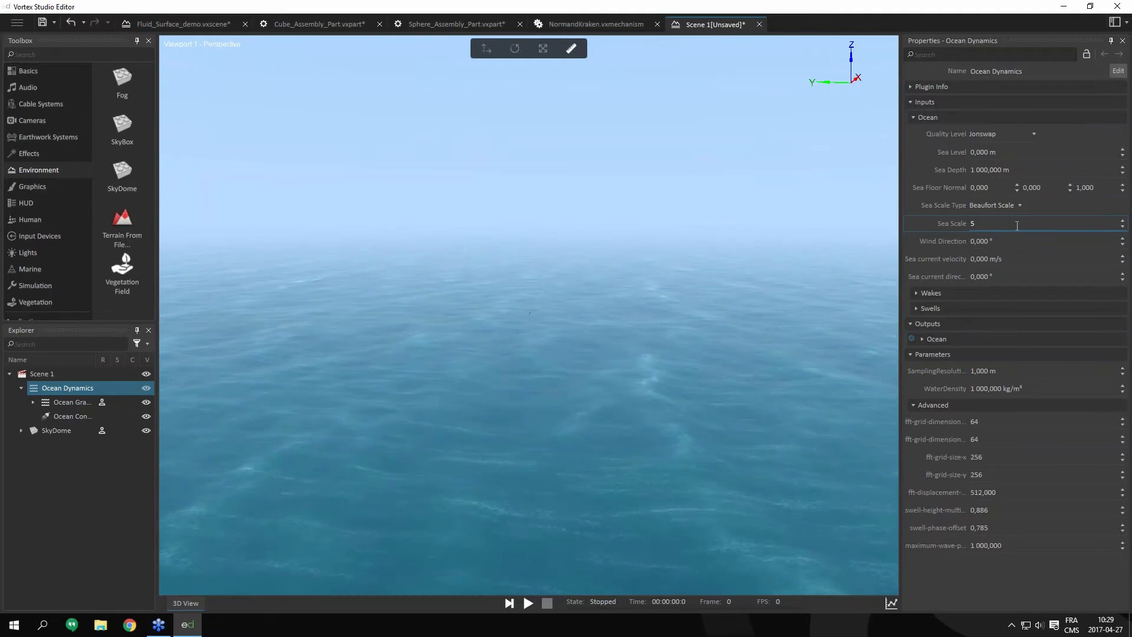
{"action": "scroll", "coordinate": [1018, 226], "scroll_direction": "up", "scroll_amount": 3}
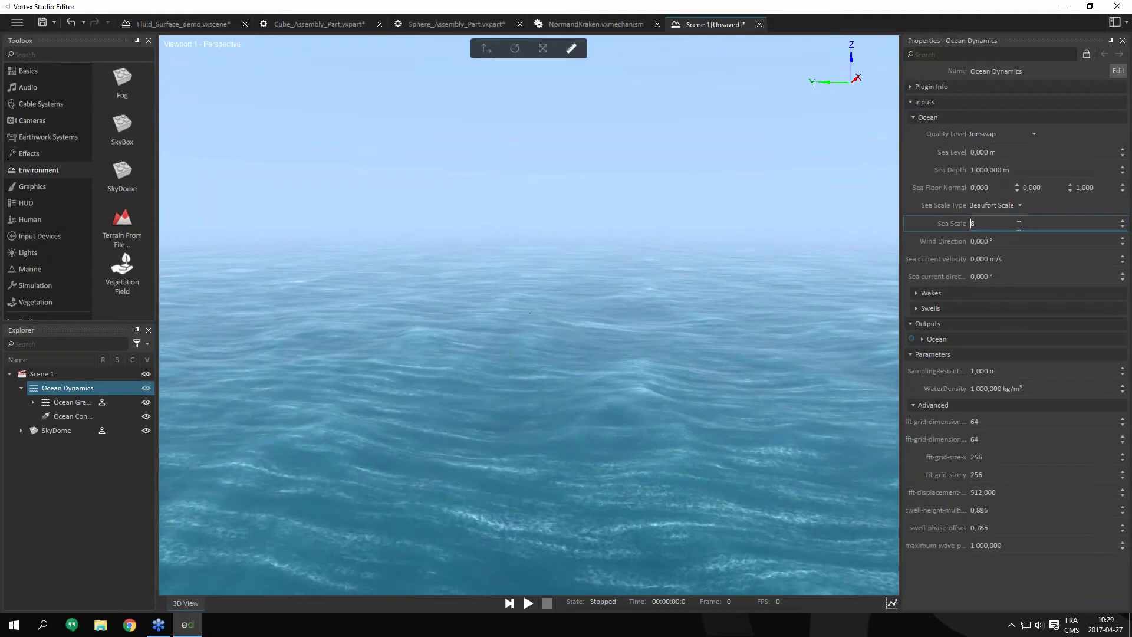
- Raise the Beaufort Sea Scale to 12, lower it to 4, and expand the Wakes and Swells inputs
{"action": "scroll", "coordinate": [1019, 225], "scroll_direction": "up", "scroll_amount": 3}
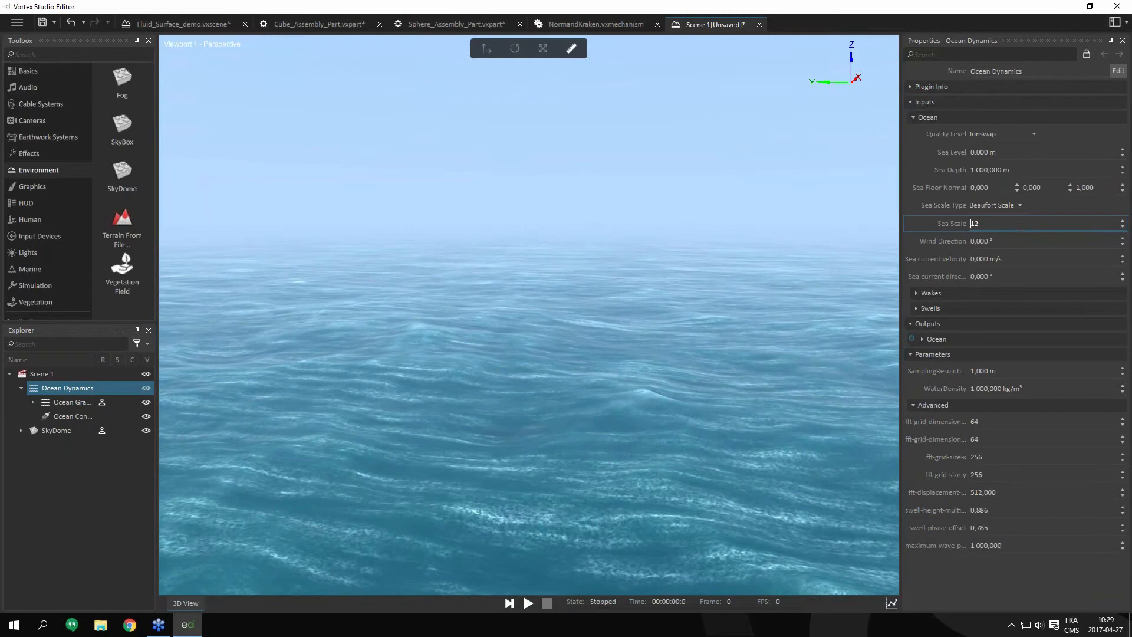
{"action": "scroll", "coordinate": [1021, 226], "scroll_direction": "down", "scroll_amount": 8}
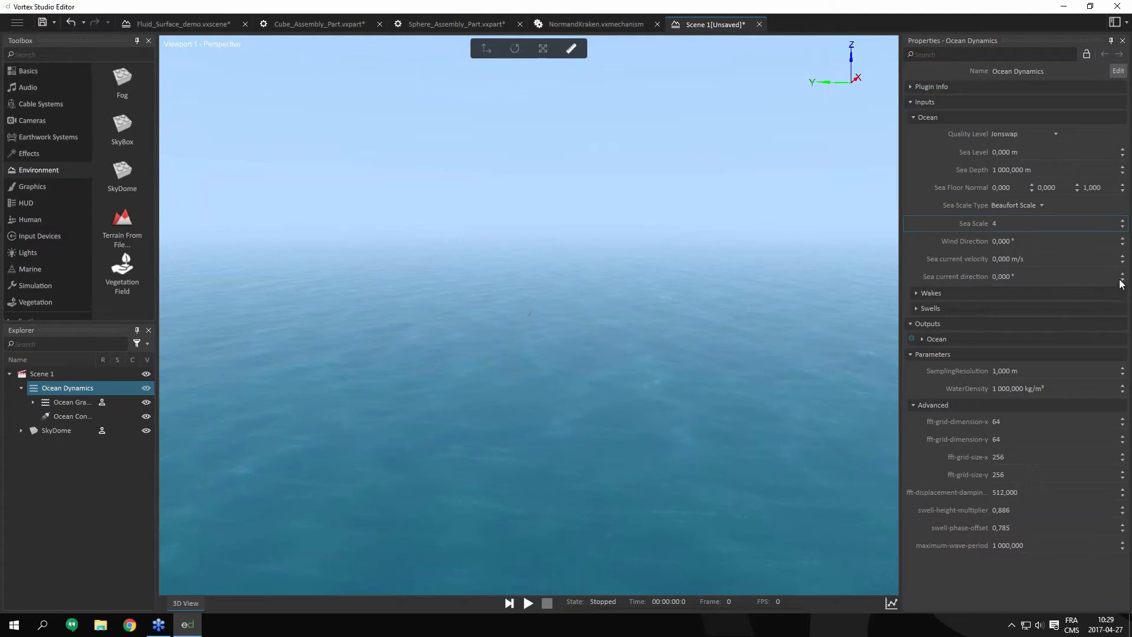
{"action": "left_click", "coordinate": [916, 293]}
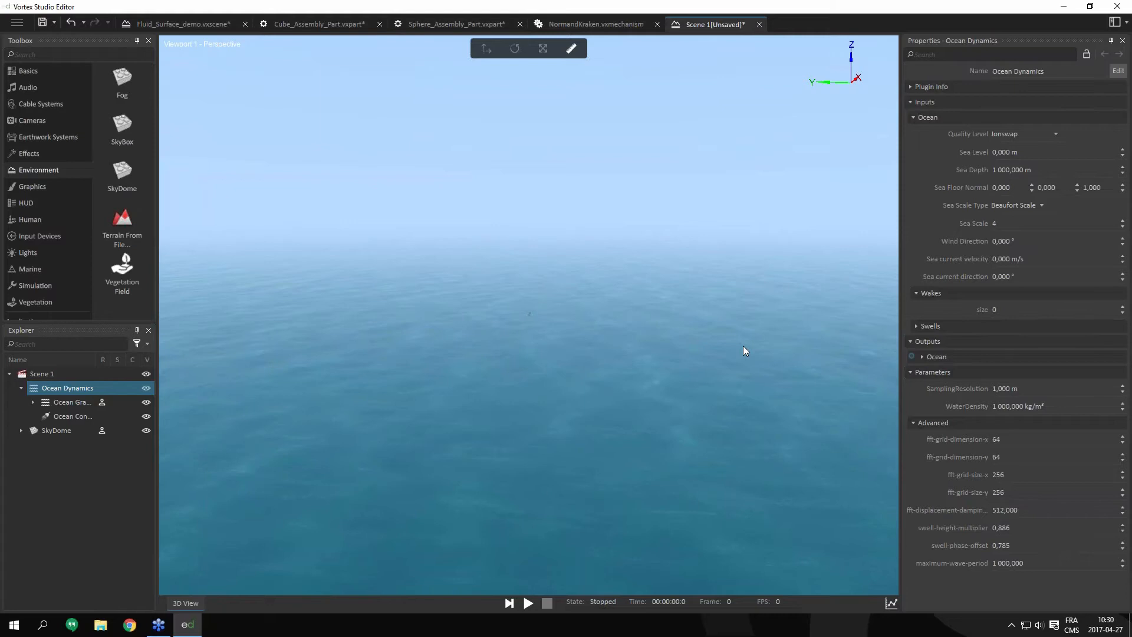
{"action": "left_click", "coordinate": [917, 327]}
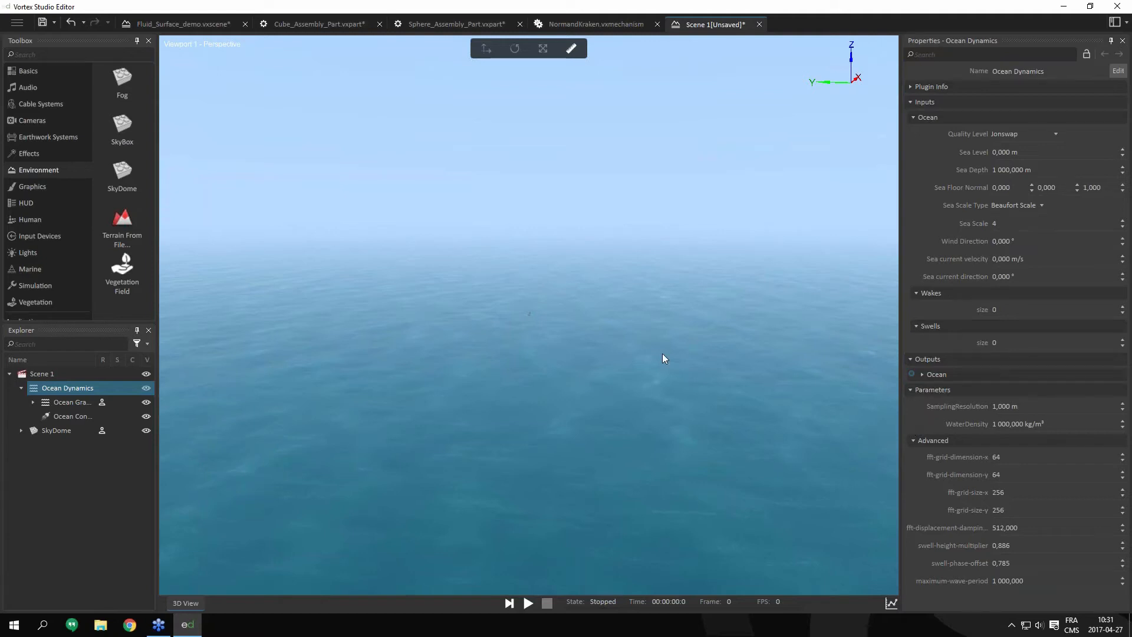
- Show the Ocean Graphics properties, widen the explorer, and expand the component's child elements
{"action": "left_click", "coordinate": [66, 403]}
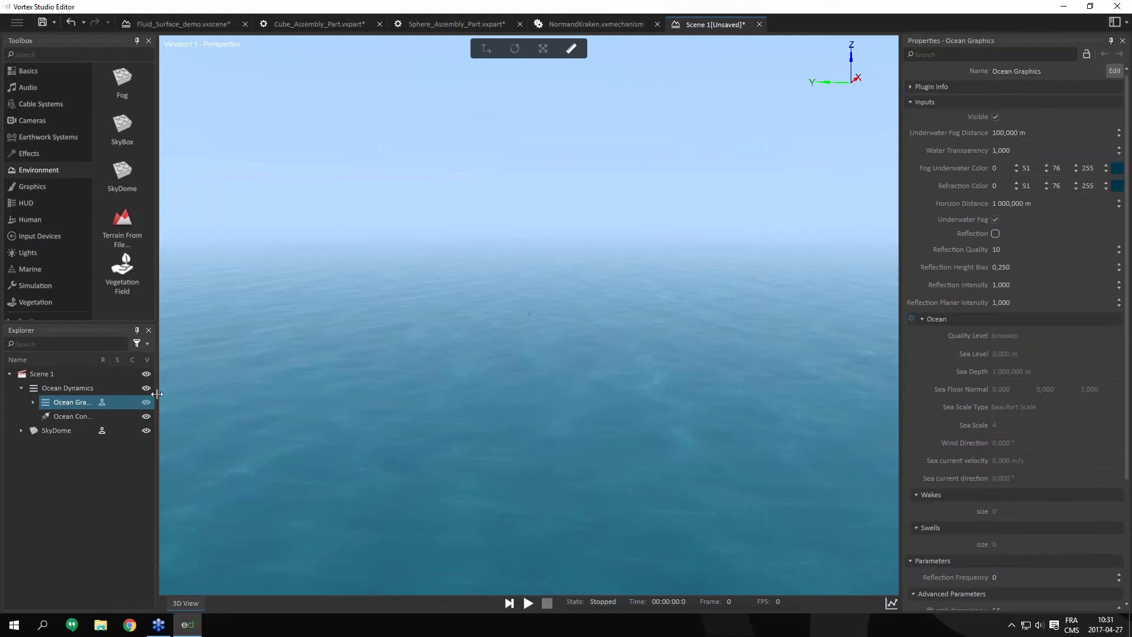
{"action": "left_click_drag", "start_coordinate": [156, 404], "coordinate": [201, 405]}
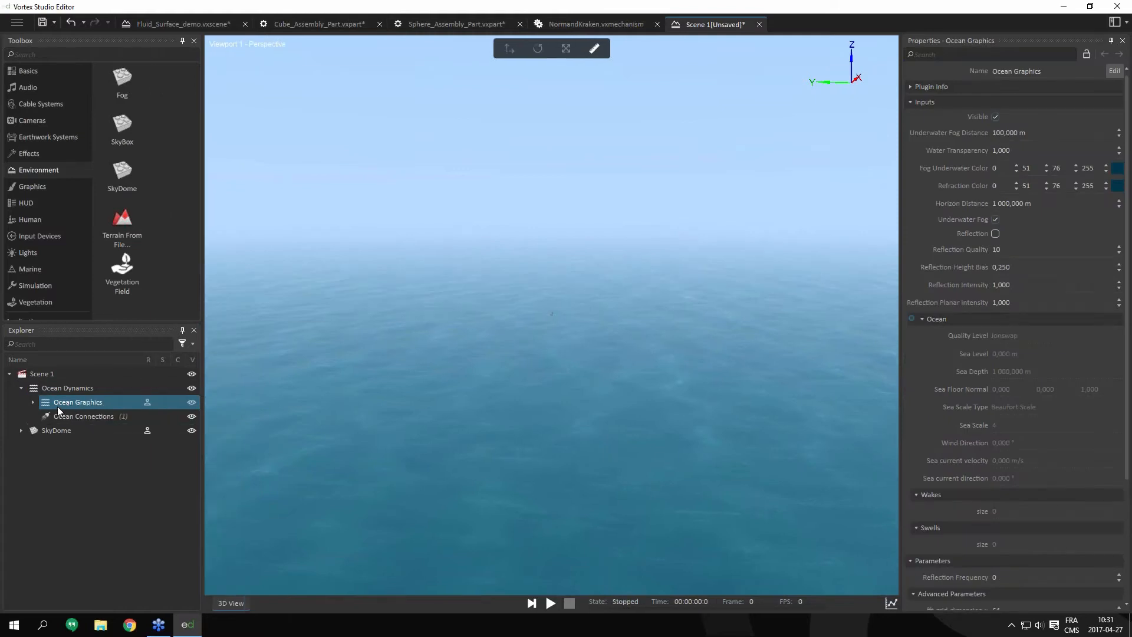
{"action": "left_click", "coordinate": [34, 407]}
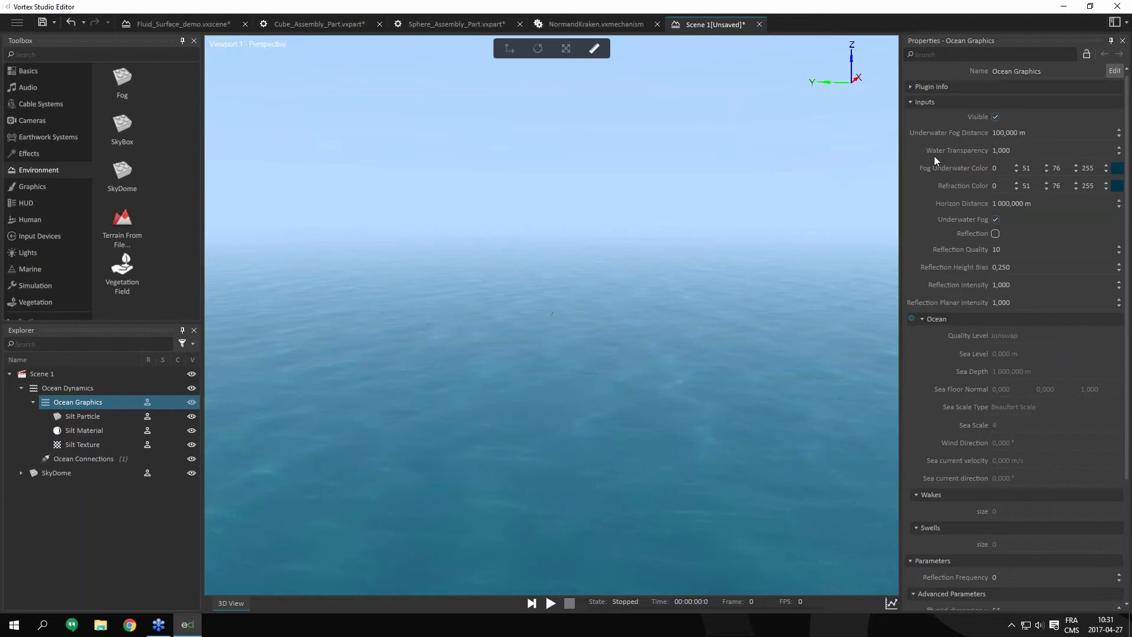
- Turn the Visible and Underwater Fog options of Ocean Graphics off and back on to compare the water's look
{"action": "left_click", "coordinate": [996, 117]}
{"action": "left_click", "coordinate": [996, 115]}
{"action": "left_click", "coordinate": [996, 220]}
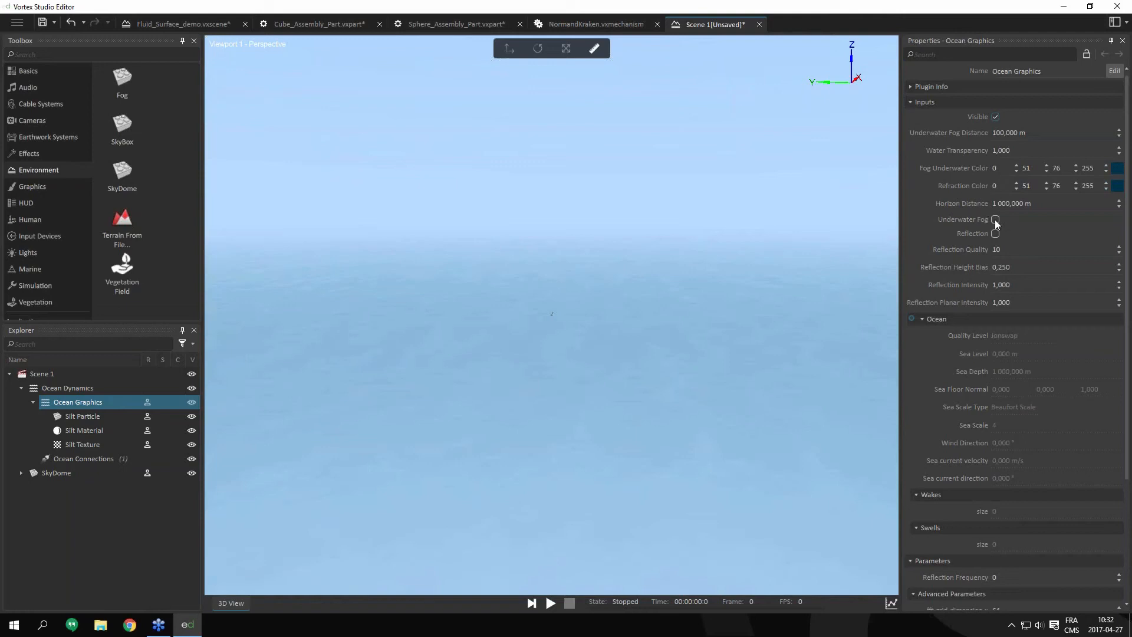
{"action": "left_click", "coordinate": [995, 220]}
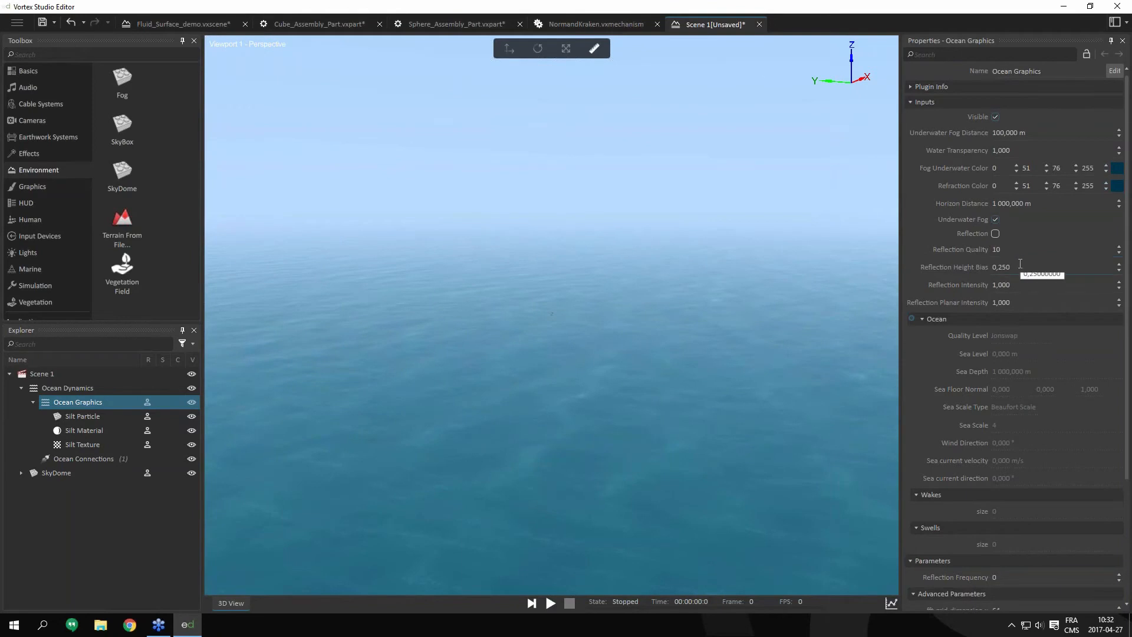
- Try a Reflection Intensity of 0 on Ocean Graphics and undo the change
{"action": "left_click", "coordinate": [1037, 285]}
{"action": "type", "text": "0"}
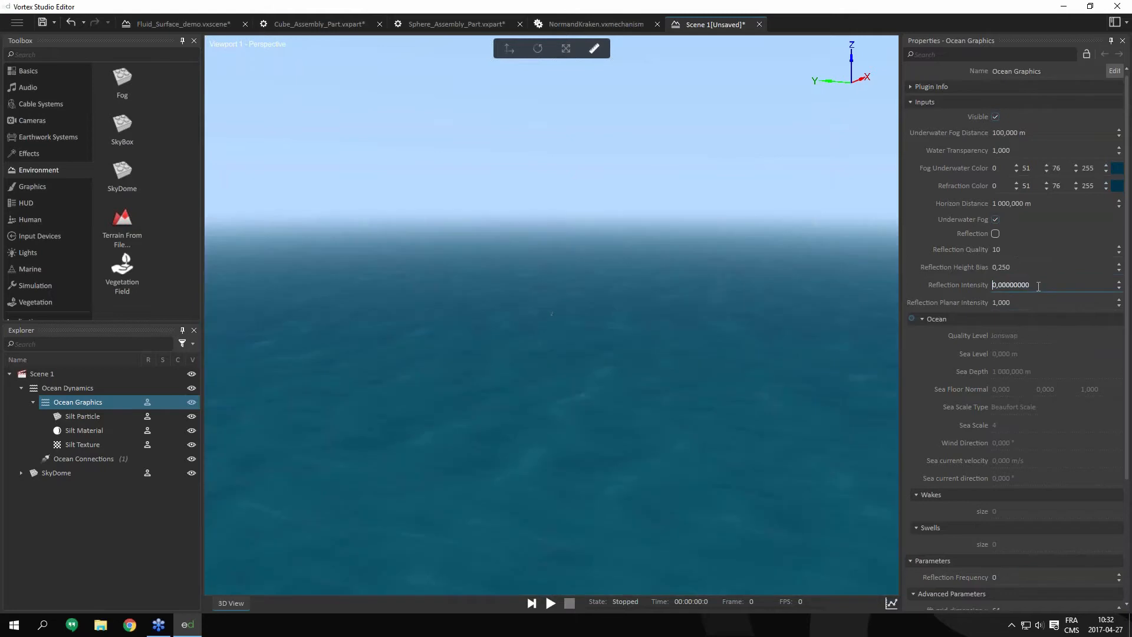
{"action": "key", "text": "ctrl+z"}
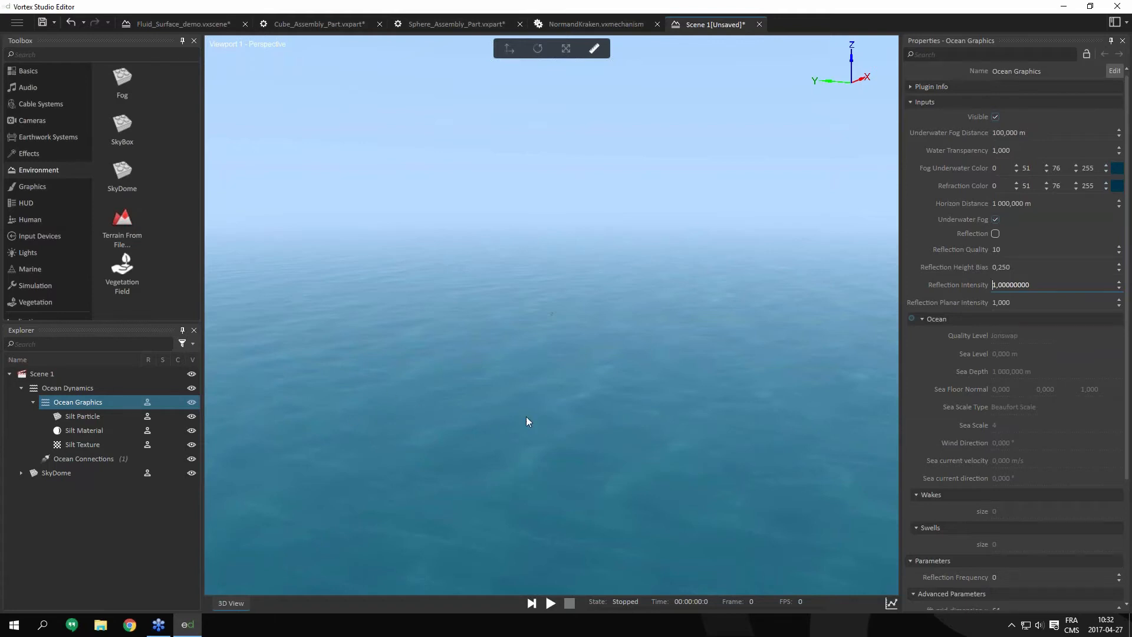
- View the ocean surface from another angle and collapse the Ocean inputs of Ocean Graphics to examine its advanced parameters
{"action": "left_click_drag", "start_coordinate": [472, 436], "coordinate": [582, 387]}
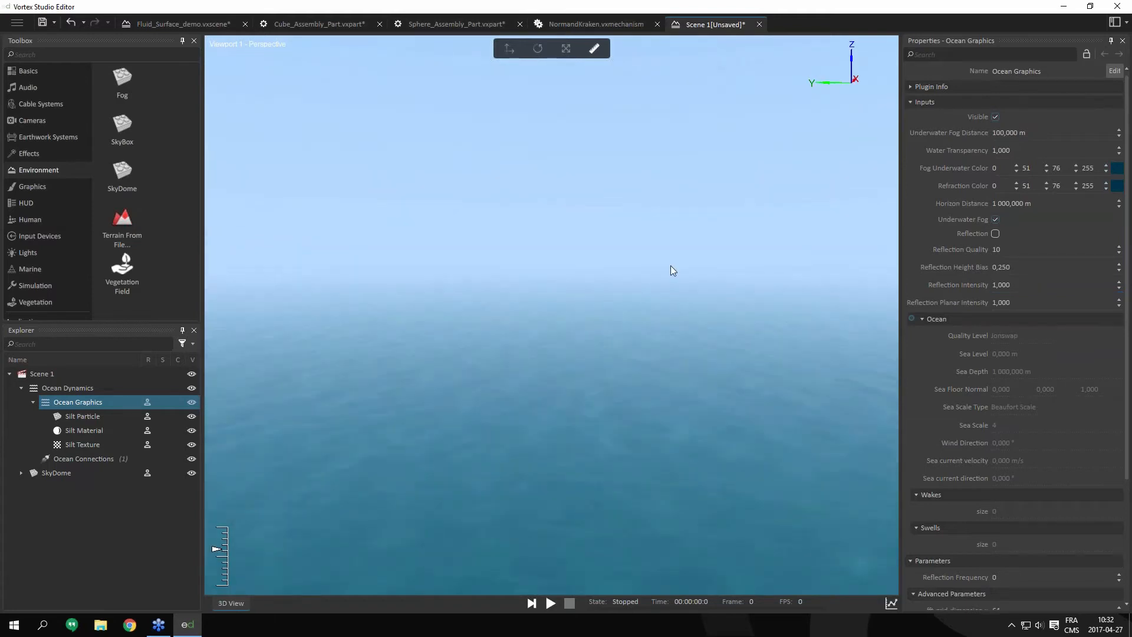
{"action": "mouse_move", "coordinate": [652, 417]}
{"action": "left_mouse_down"}
{"action": "mouse_move", "coordinate": [648, 433]}
{"action": "mouse_move", "coordinate": [651, 420]}
{"action": "mouse_move", "coordinate": [623, 424]}
{"action": "left_mouse_up"}
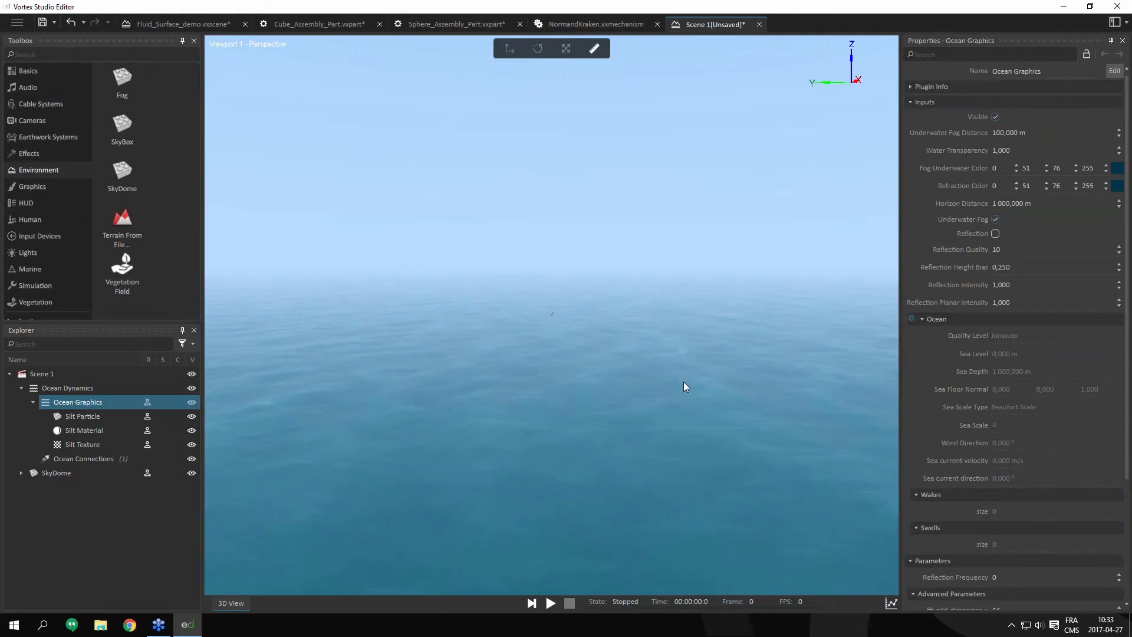
{"action": "left_click", "coordinate": [923, 319]}
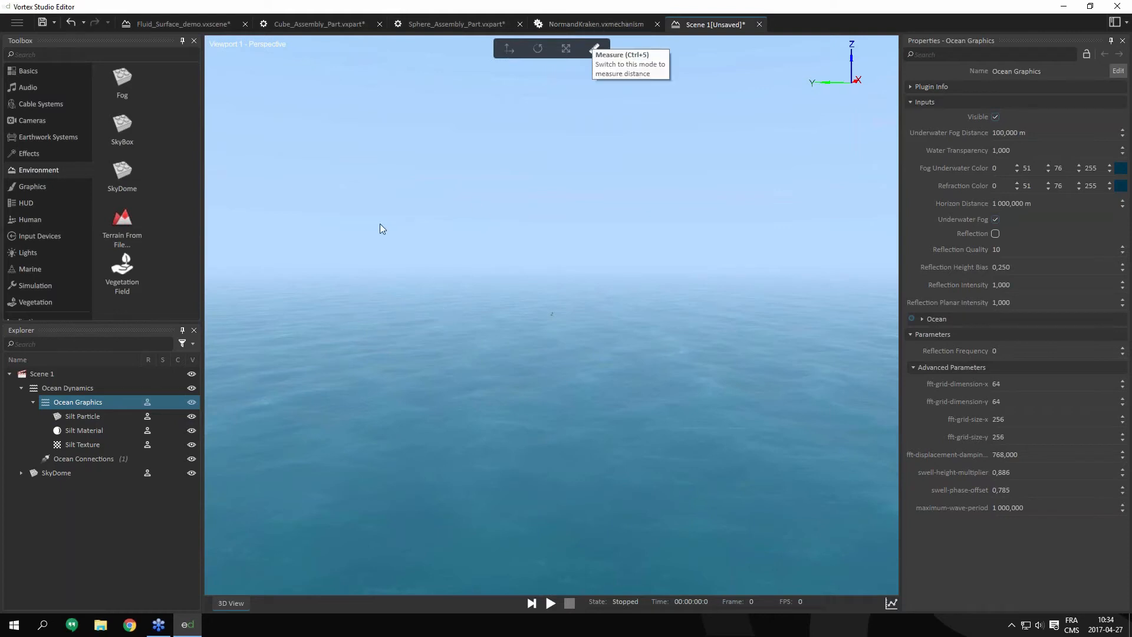
- Import the CMLabs_Logo_50percent texture from the desktop with texture compression enabled, and show its properties
{"action": "left_click", "coordinate": [32, 270]}
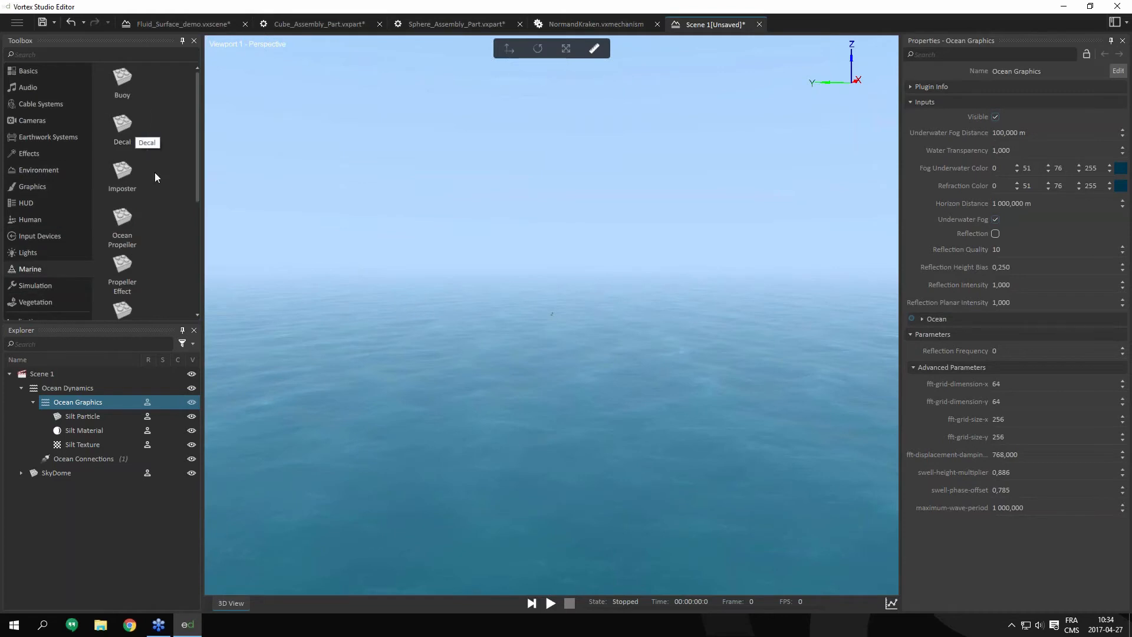
{"action": "scroll", "coordinate": [45, 224], "scroll_direction": "down", "scroll_amount": 3}
{"action": "scroll", "coordinate": [44, 224], "scroll_direction": "up", "scroll_amount": 3}
{"action": "left_click", "coordinate": [31, 187]}
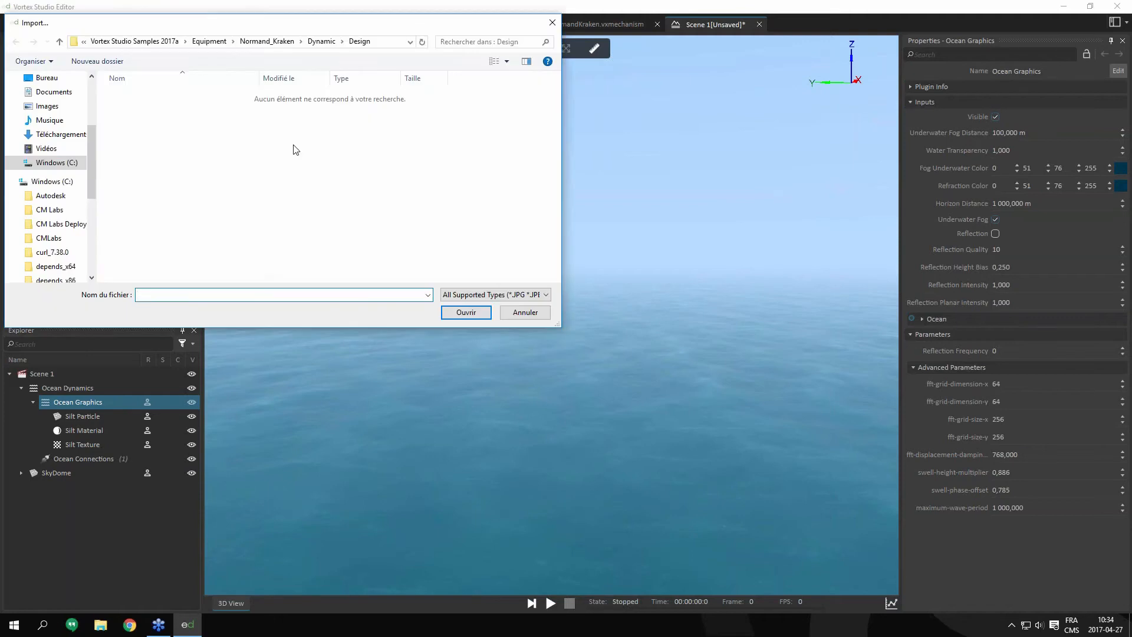
{"action": "left_click", "coordinate": [46, 77]}
{"action": "double_click", "coordinate": [261, 97]}
{"action": "double_click", "coordinate": [217, 105]}
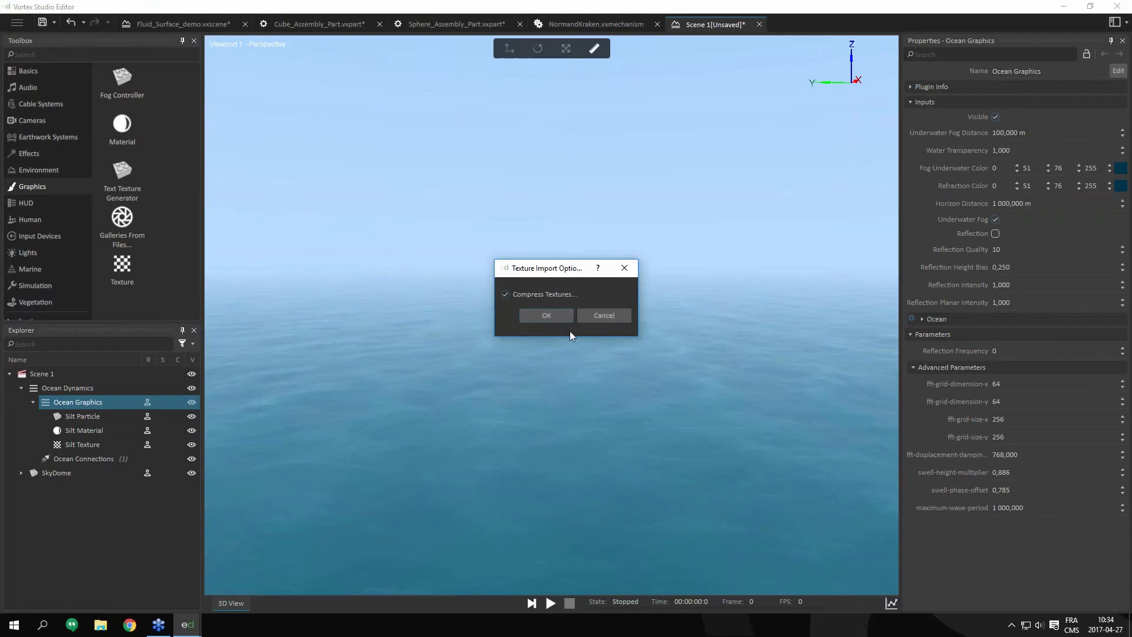
{"action": "left_click", "coordinate": [543, 316]}
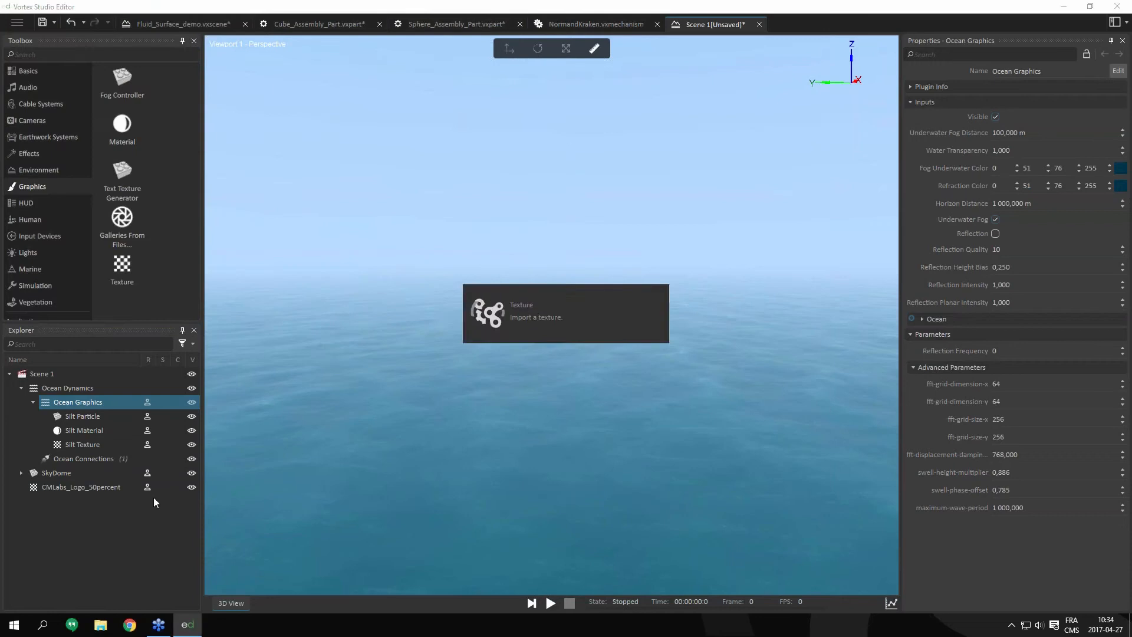
{"action": "left_click", "coordinate": [80, 486]}
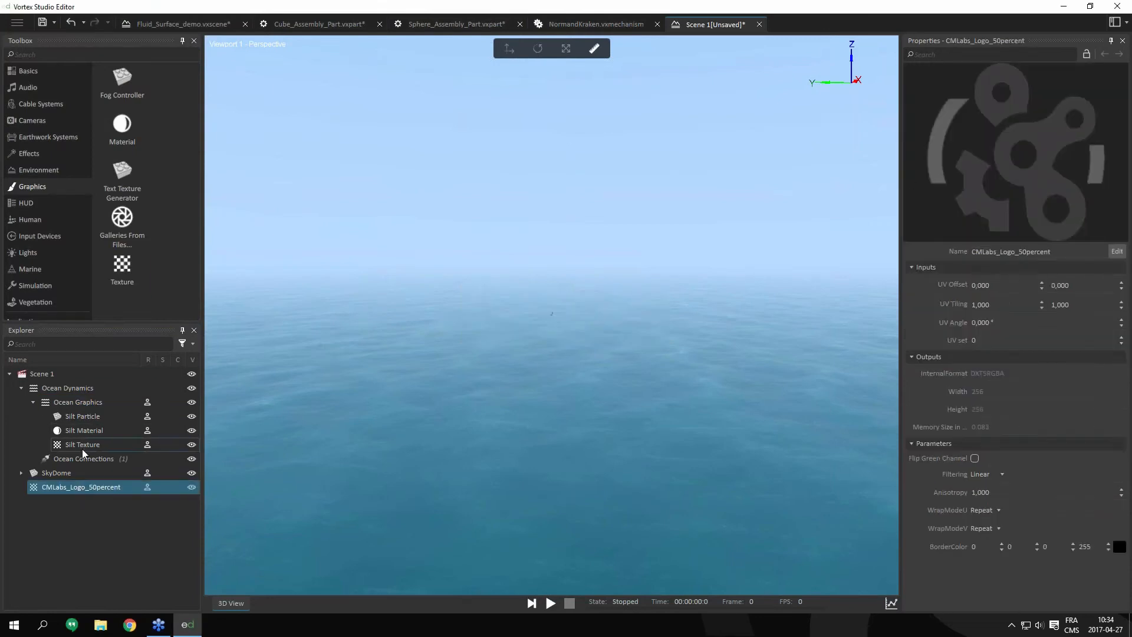
- Add a Marine Decal to the scene and assign the CMLabs_Logo_50percent texture to it
{"action": "left_click", "coordinate": [44, 274]}
{"action": "double_click", "coordinate": [116, 134]}
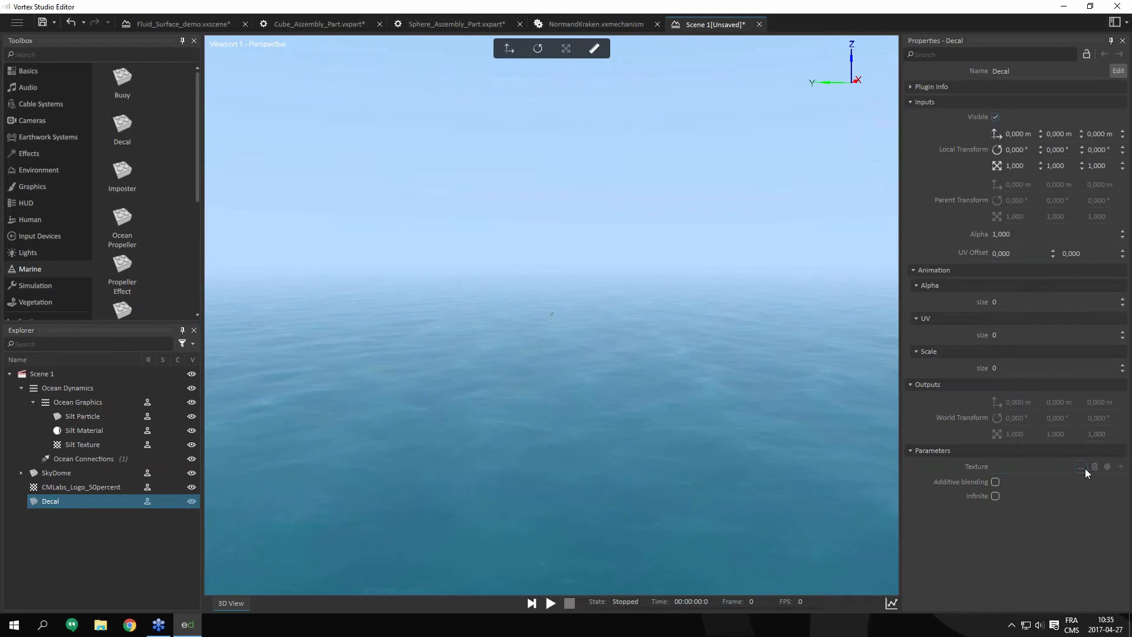
{"action": "left_click", "coordinate": [1084, 467]}
{"action": "left_click", "coordinate": [77, 489]}
{"action": "left_click", "coordinate": [628, 282]}
- Run the simulation and view the logo decal on the water surface from close up
{"action": "scroll", "coordinate": [629, 344], "scroll_direction": "up", "scroll_amount": 5}
{"action": "left_click_drag", "start_coordinate": [620, 342], "coordinate": [529, 468]}
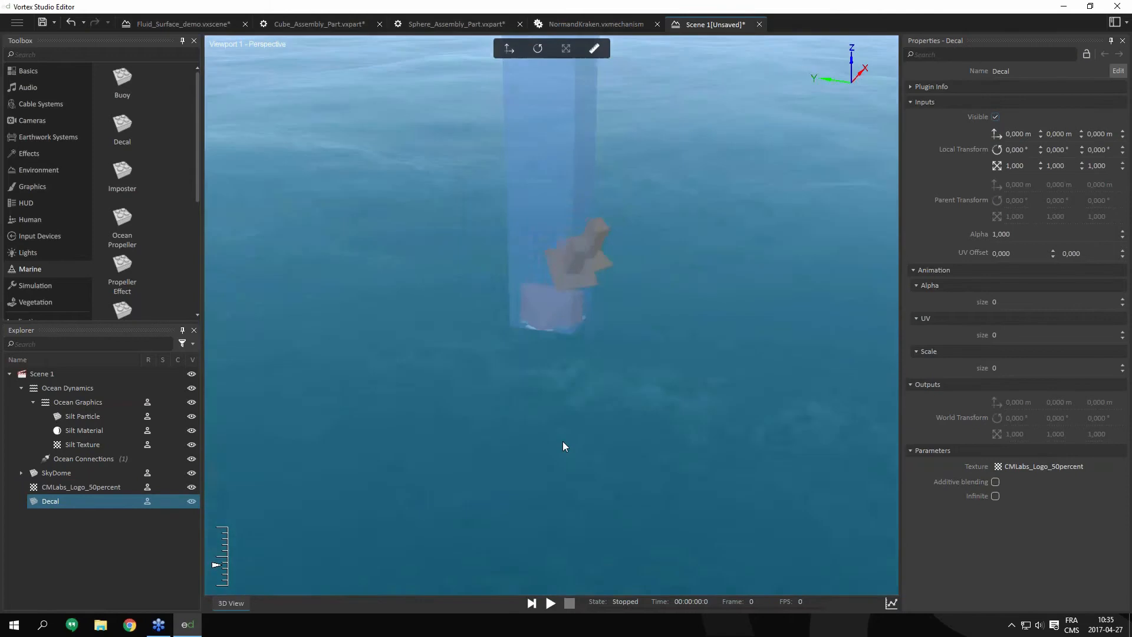
{"action": "left_click", "coordinate": [551, 606]}
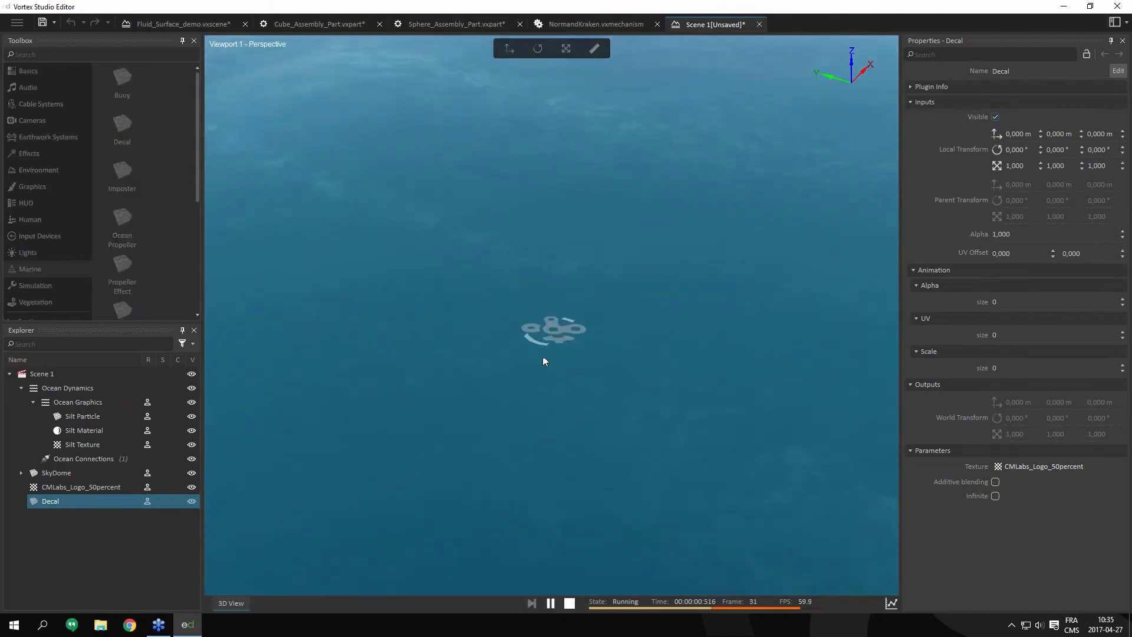
{"action": "left_click_drag", "start_coordinate": [577, 404], "coordinate": [617, 351]}
{"action": "scroll", "coordinate": [619, 363], "scroll_direction": "down", "scroll_amount": 3}
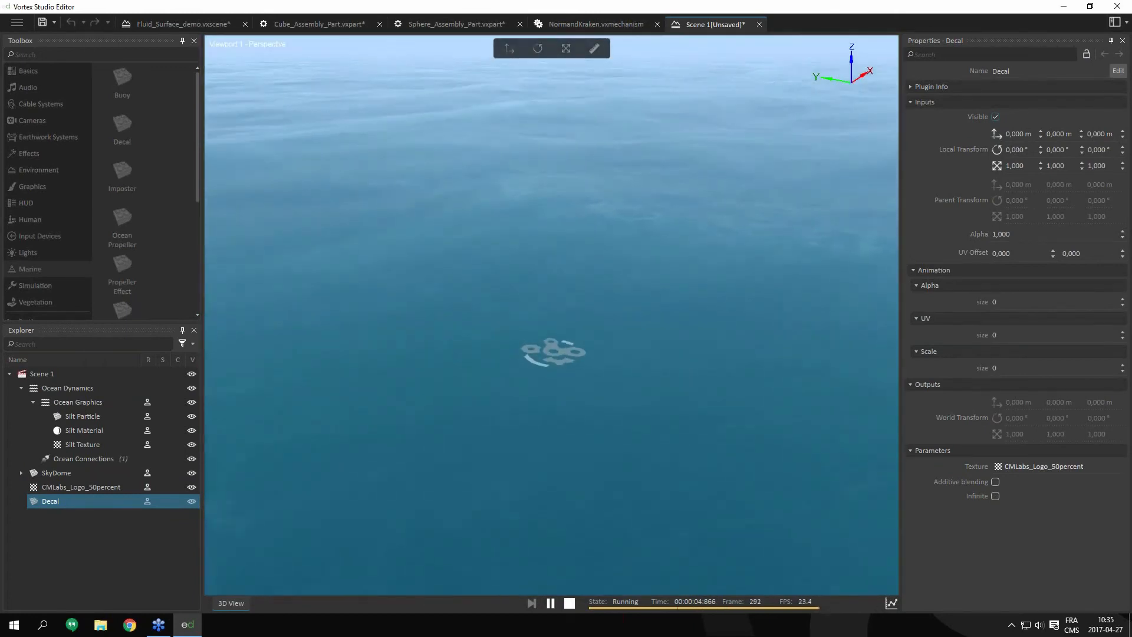
- Try the decal's Infinite and Additive blending options in turn, switch both off again, and stop the simulation
{"action": "left_click", "coordinate": [995, 496]}
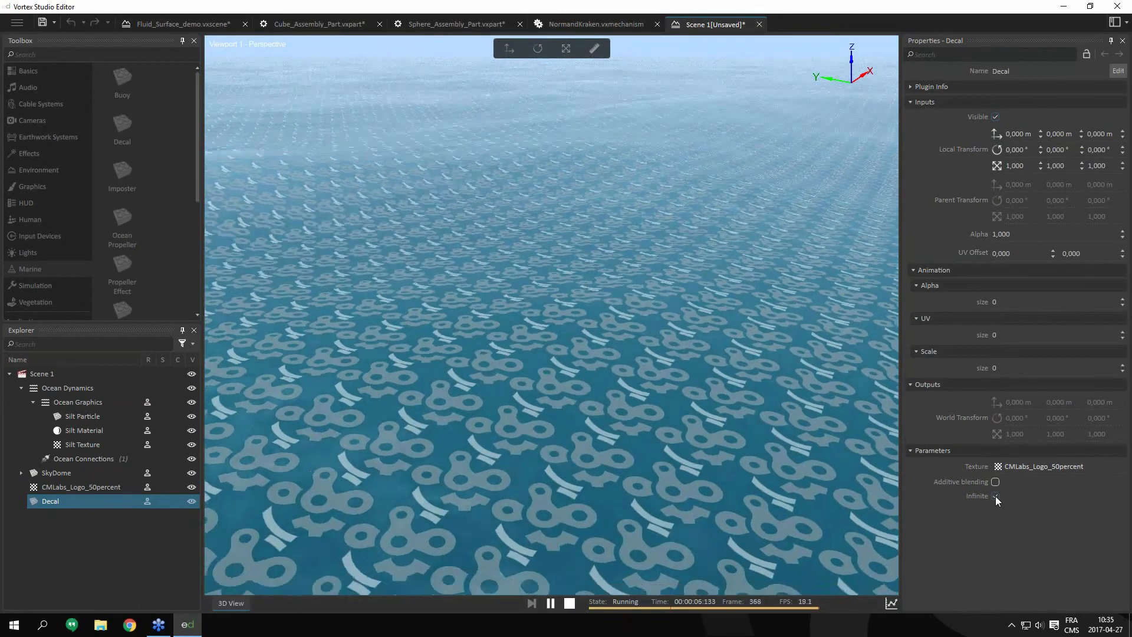
{"action": "left_click", "coordinate": [995, 497]}
{"action": "left_click", "coordinate": [995, 482]}
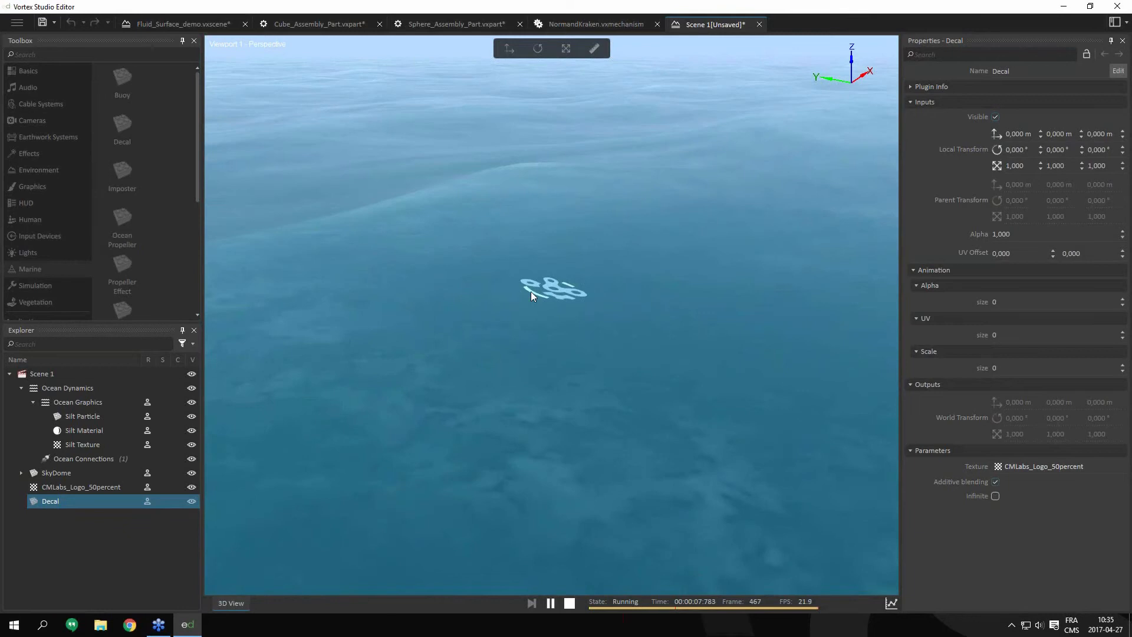
{"action": "left_click", "coordinate": [994, 482]}
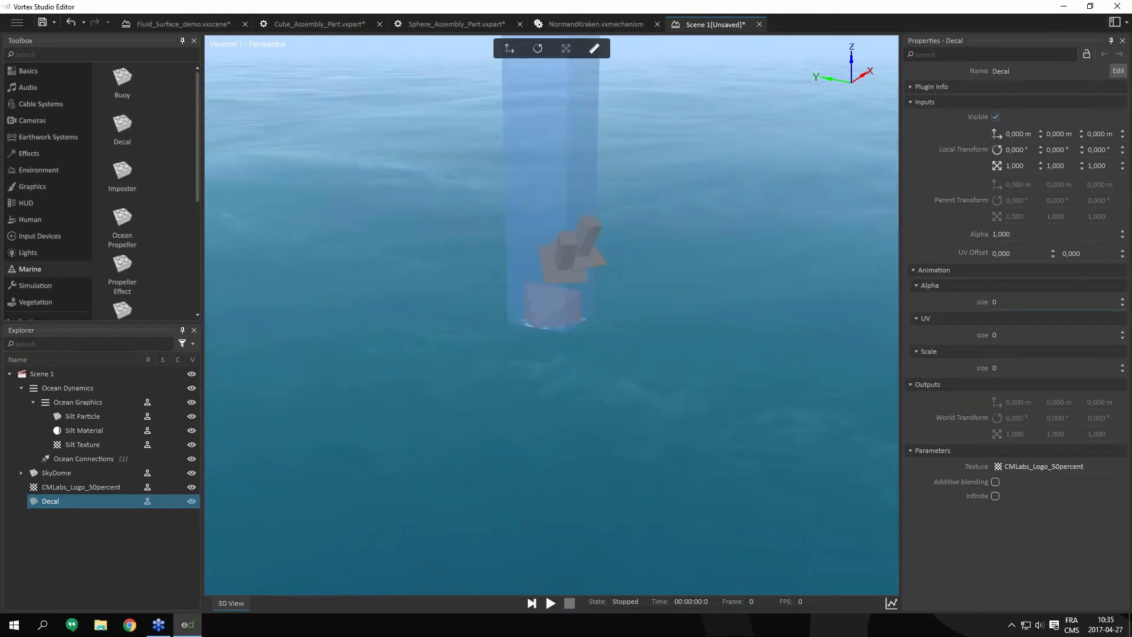
- Add one Alpha animation and one Scale animation to the decal by setting each size to 1
{"action": "left_click", "coordinate": [1122, 299]}
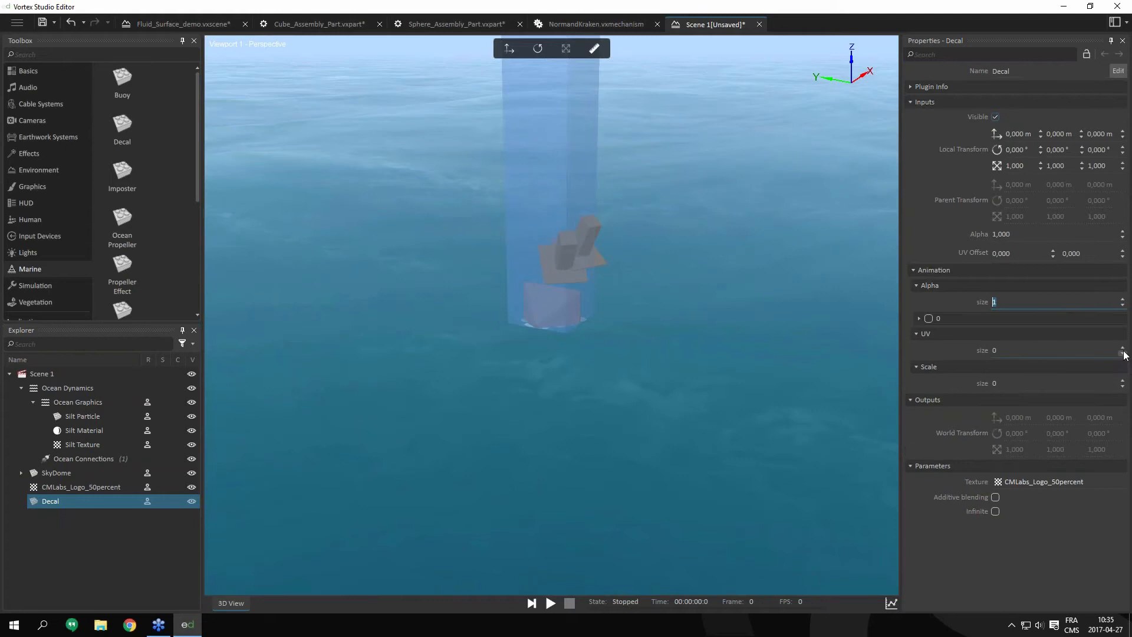
{"action": "left_click", "coordinate": [1122, 380]}
{"action": "left_click", "coordinate": [1122, 380]}
- Enable the decal's Alpha animation with initial value 1, animation length and end times of 6, and Play turned on
{"action": "left_click", "coordinate": [918, 318]}
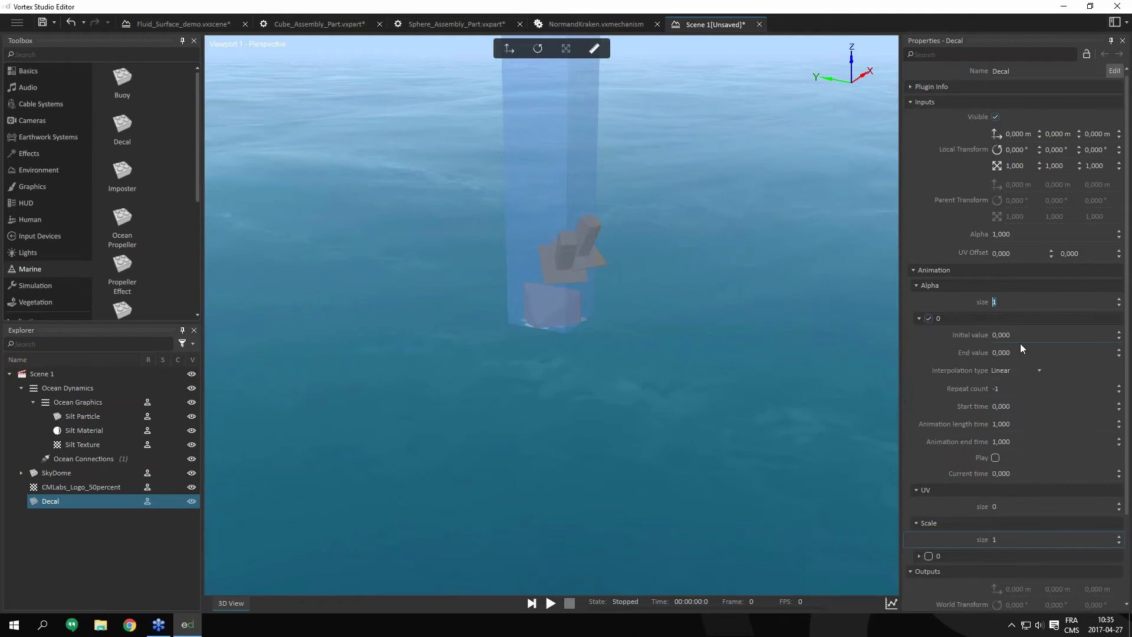
{"action": "left_click", "coordinate": [995, 337]}
{"action": "type", "text": "1,000"}
{"action": "left_click", "coordinate": [1038, 423]}
{"action": "scroll", "coordinate": [1028, 423], "scroll_direction": "up", "scroll_amount": 1}
{"action": "left_click", "coordinate": [1021, 442]}
{"action": "scroll", "coordinate": [1022, 442], "scroll_direction": "up", "scroll_amount": 2}
{"action": "scroll", "coordinate": [1021, 442], "scroll_direction": "up", "scroll_amount": 1}
{"action": "left_click", "coordinate": [996, 458]}
- Enable the decal's Scale animation with animation length and end times of 6 and Play turned on
{"action": "left_click", "coordinate": [919, 556]}
{"action": "scroll", "coordinate": [1038, 531], "scroll_direction": "down", "scroll_amount": 3}
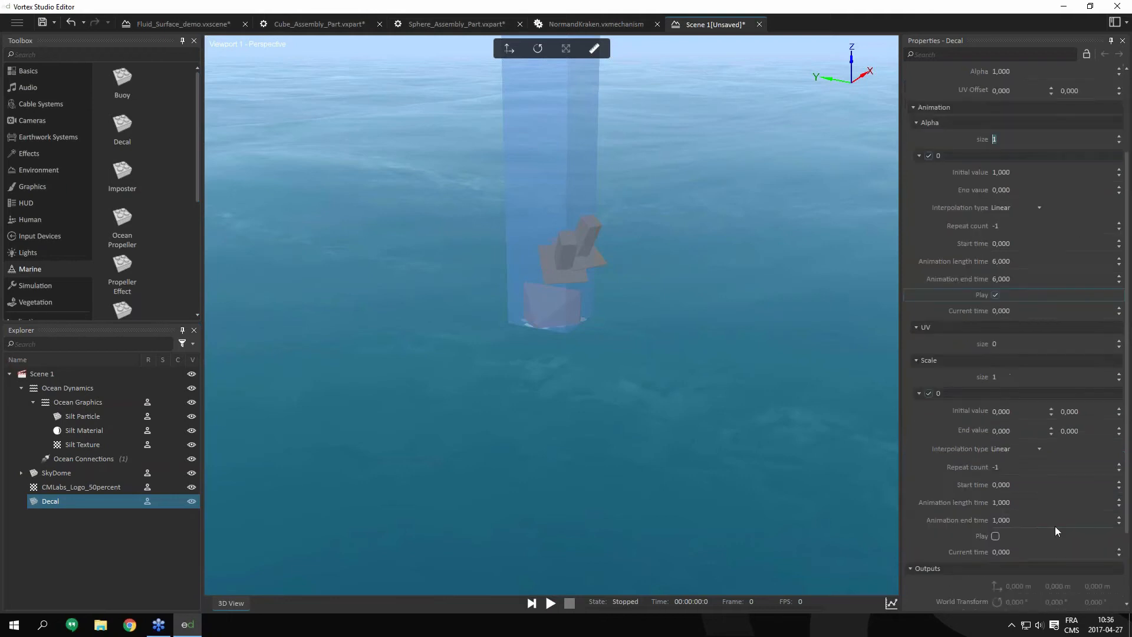
{"action": "scroll", "coordinate": [1028, 505], "scroll_direction": "up", "scroll_amount": 3}
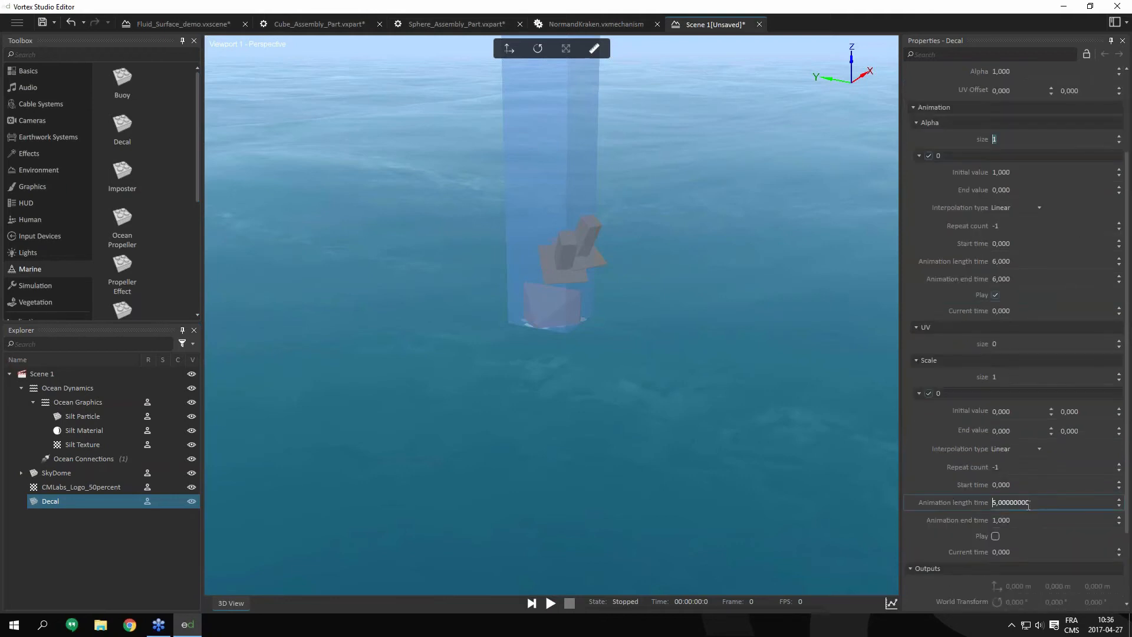
{"action": "left_click", "coordinate": [1029, 519]}
{"action": "scroll", "coordinate": [1029, 519], "scroll_direction": "up", "scroll_amount": 1}
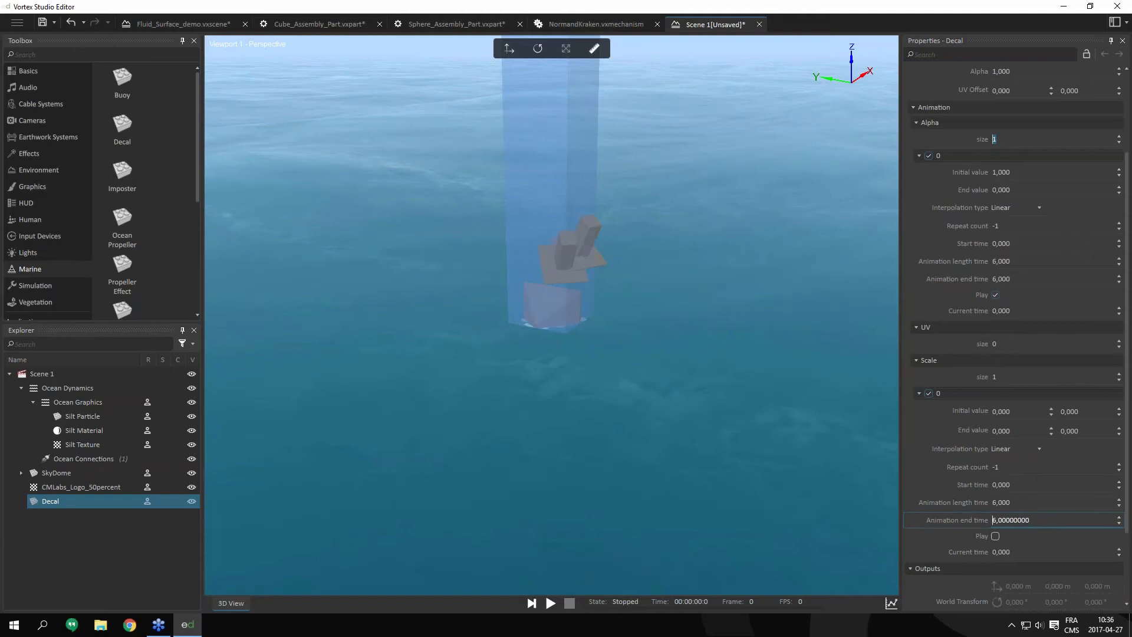
{"action": "left_click", "coordinate": [996, 536]}
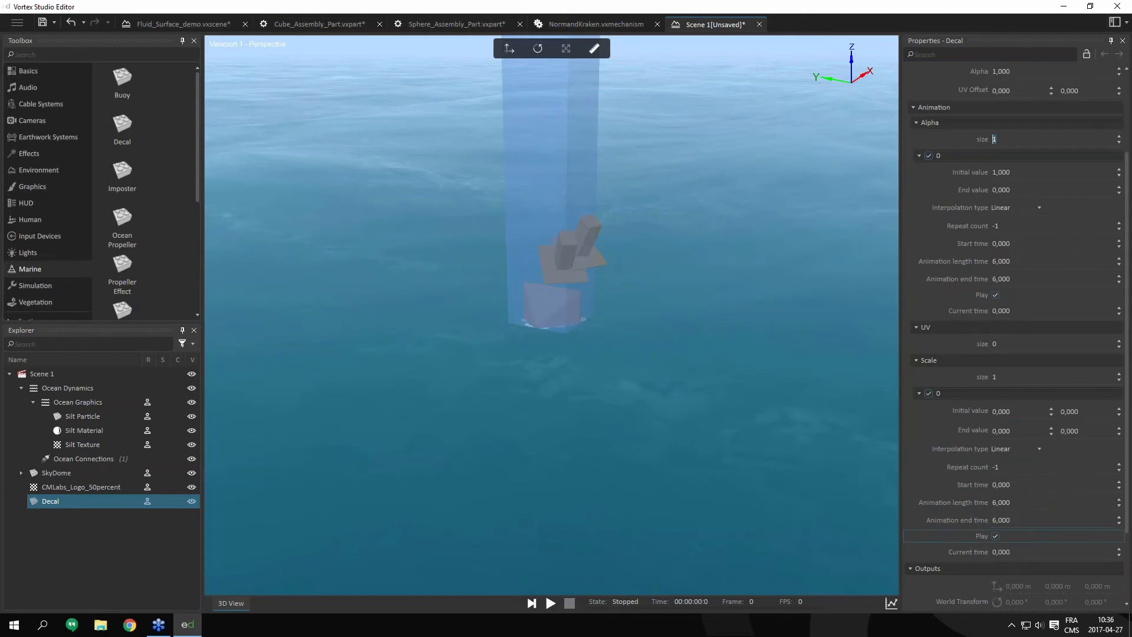
- Set the Scale animation's initial value to 1, 1 and its end value to 15, 15
{"action": "left_click", "coordinate": [1023, 411]}
{"action": "type", "text": "1"}
{"action": "key", "text": "Tab"}
{"action": "type", "text": "1"}
{"action": "key", "text": "Tab"}
{"action": "type", "text": "15"}
{"action": "key", "text": "Tab"}
{"action": "type", "text": "15"}
- Run the simulation to watch the decal grow and fade on the water, and stop it
{"action": "left_click", "coordinate": [550, 603]}
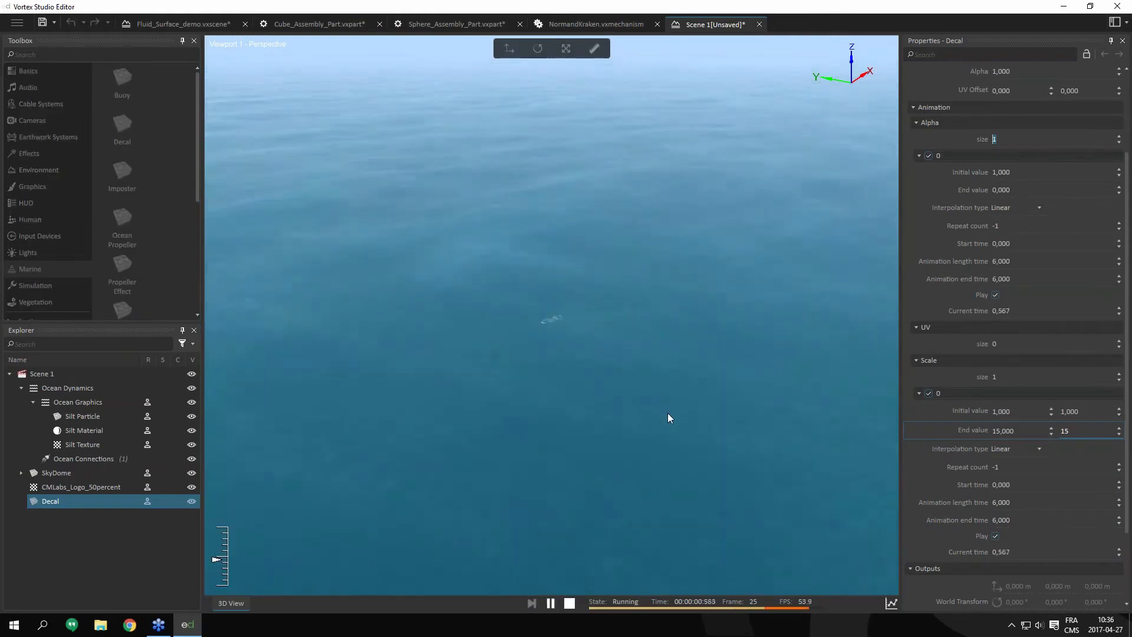
{"action": "left_click", "coordinate": [571, 400]}
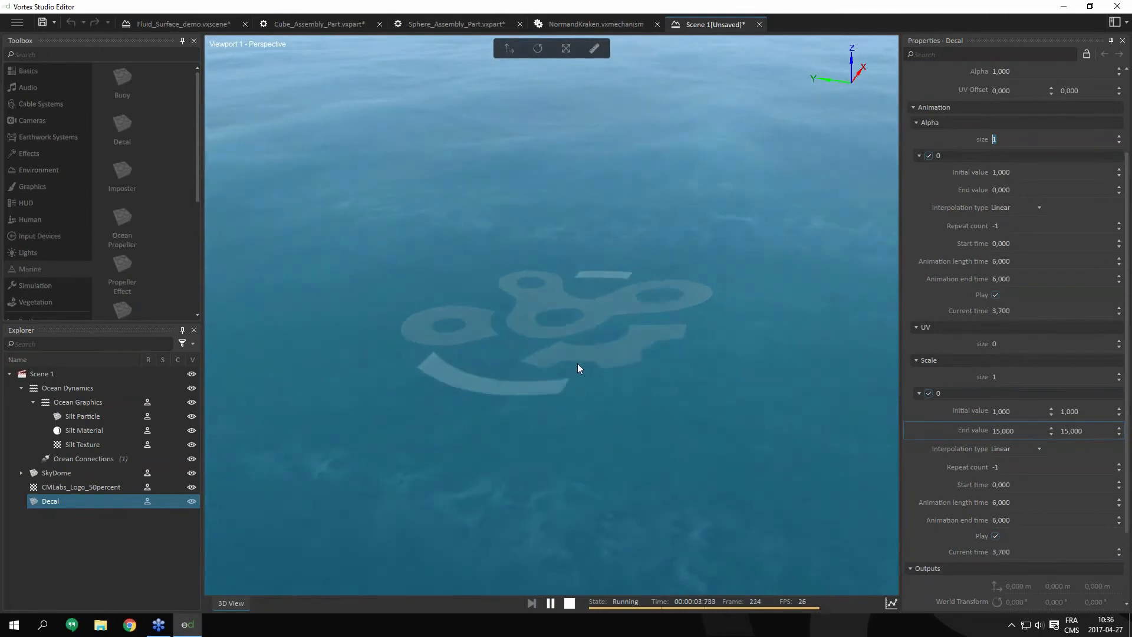
{"action": "left_click", "coordinate": [571, 604]}
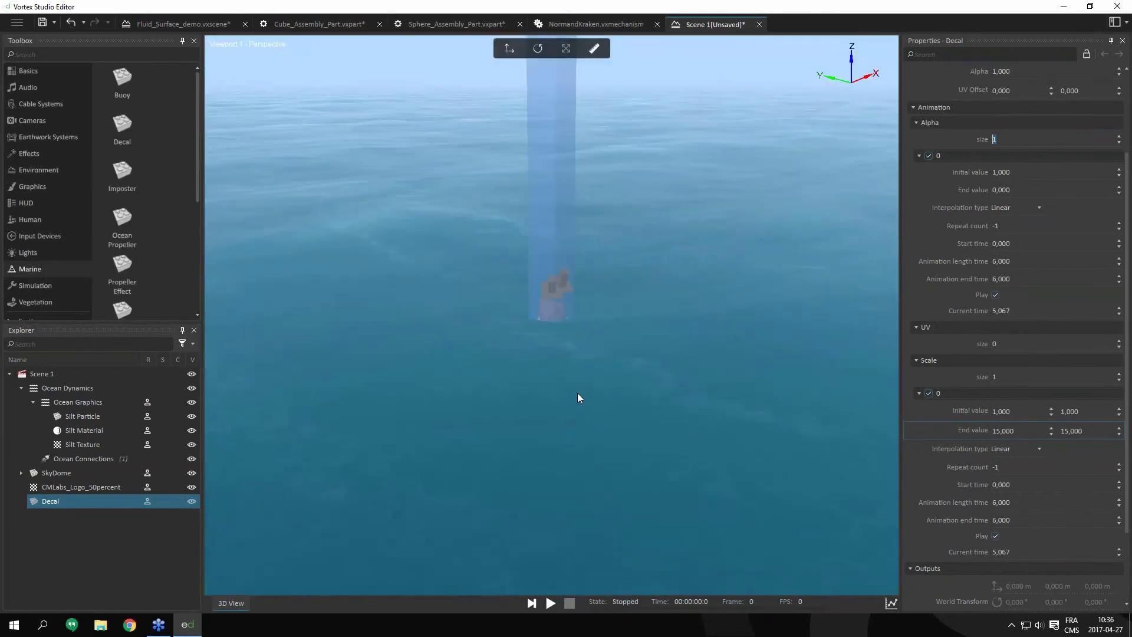
- Delete the decal and the CMLabs_Logo_50percent texture from the ocean scene
{"action": "scroll", "coordinate": [131, 263], "scroll_direction": "down", "scroll_amount": 1}
{"action": "scroll", "coordinate": [141, 228], "scroll_direction": "down", "scroll_amount": 3}
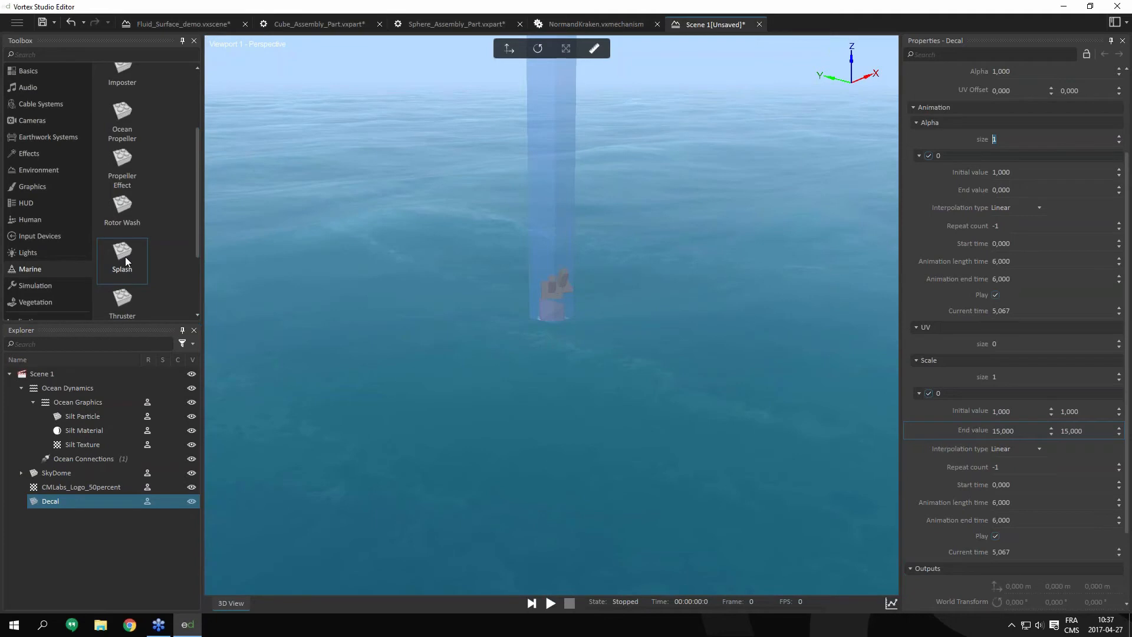
{"action": "scroll", "coordinate": [147, 225], "scroll_direction": "up", "scroll_amount": 2}
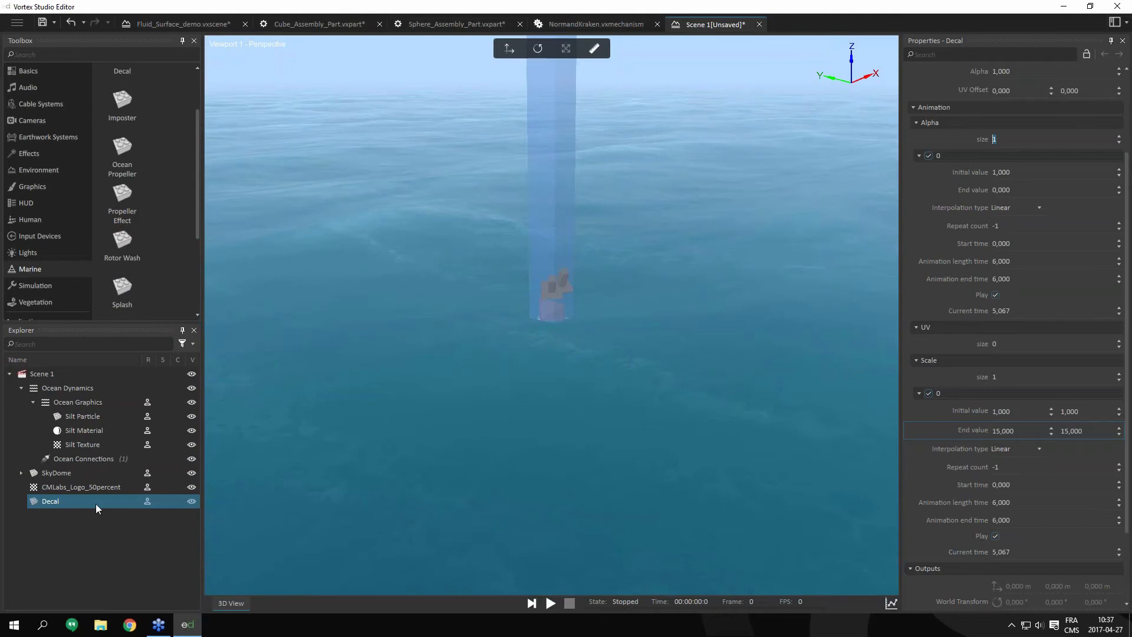
{"action": "key", "text": "Delete"}
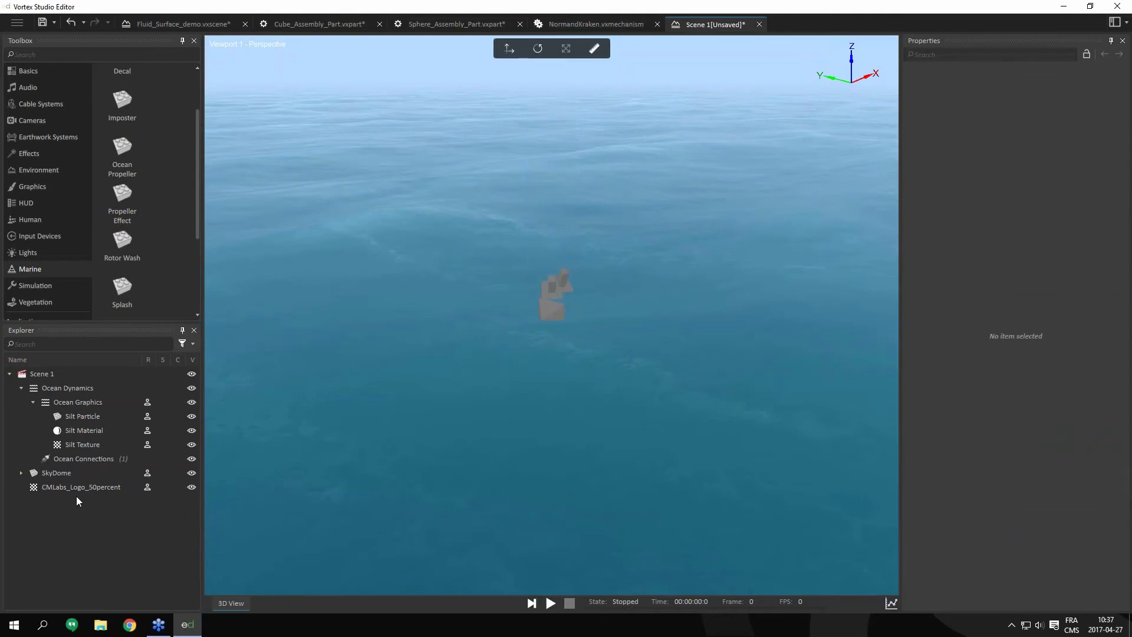
{"action": "left_click", "coordinate": [77, 488]}
{"action": "key", "text": "Delete"}
- Add a Rotor Wash from the Marine items to the scene and set its rotor diameter to 20
{"action": "left_click", "coordinate": [129, 252]}
{"action": "double_click", "coordinate": [129, 248]}
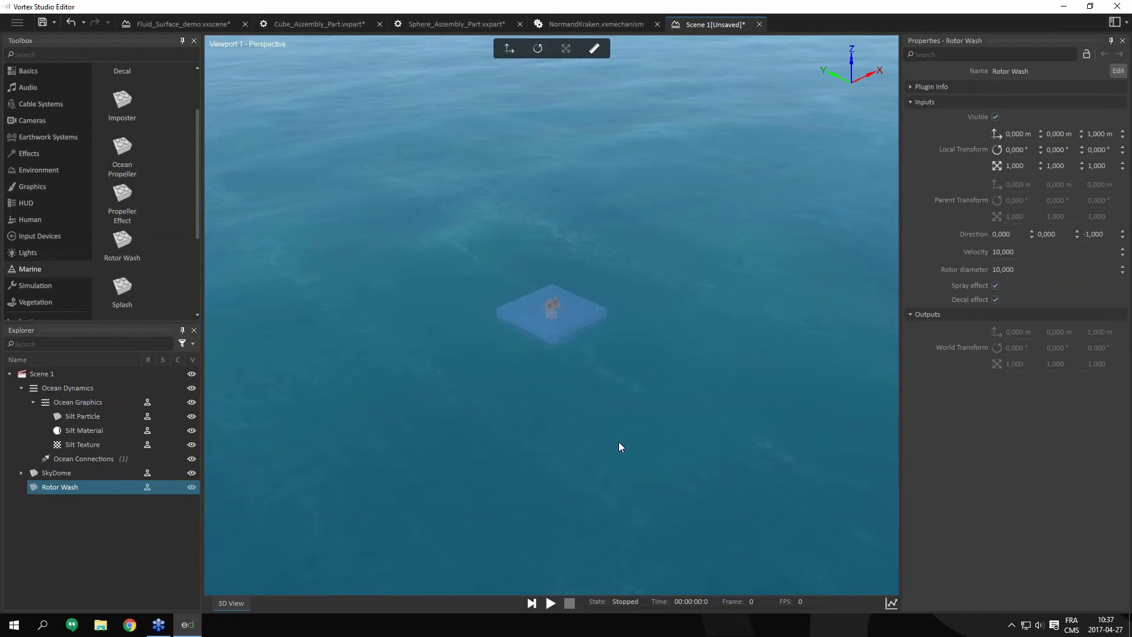
{"action": "left_click", "coordinate": [1056, 269]}
{"action": "type", "text": "17"}
{"action": "key", "text": "Up"}
{"action": "key", "text": "Up"}
{"action": "key", "text": "Up"}
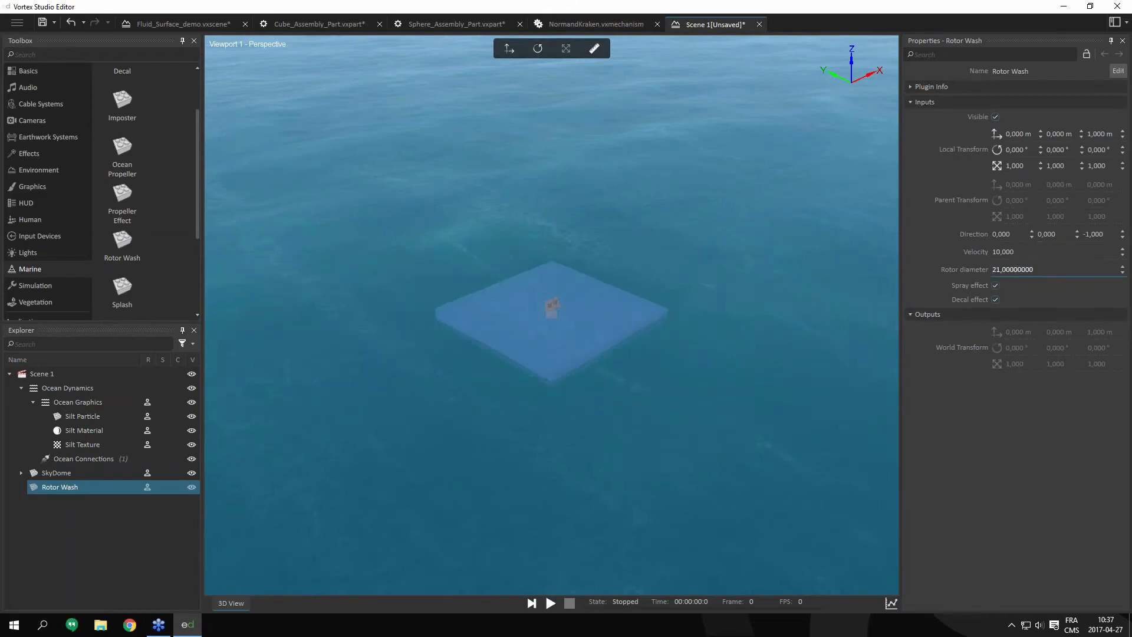
- Run the simulation and examine the rotor wash effect on the water from near and far
{"action": "left_click_drag", "start_coordinate": [677, 475], "coordinate": [579, 429]}
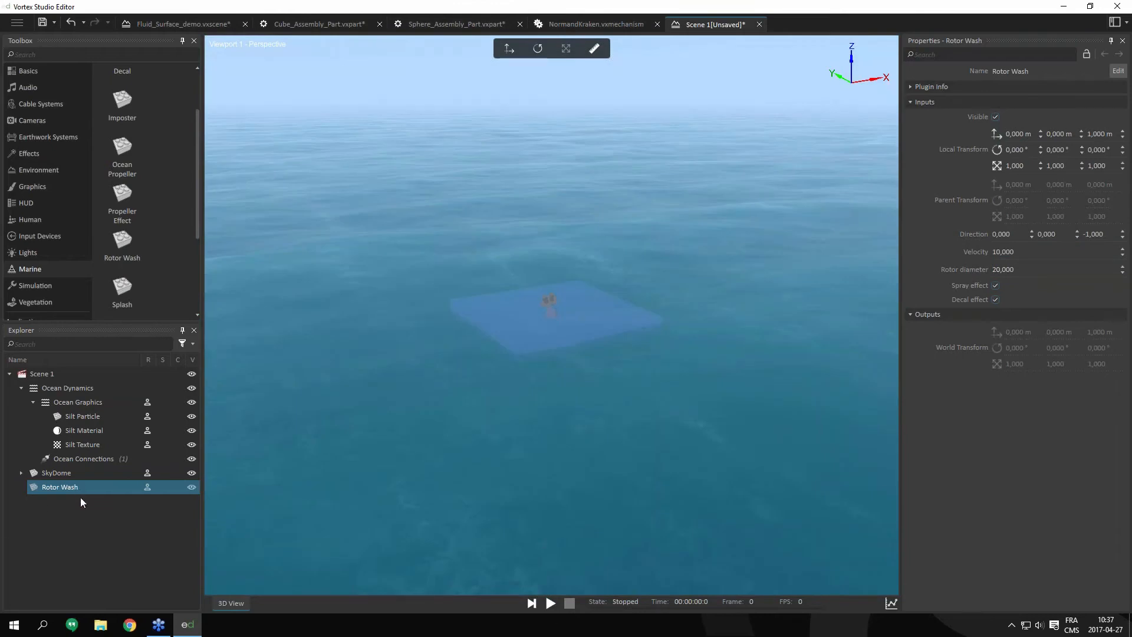
{"action": "left_click", "coordinate": [549, 602]}
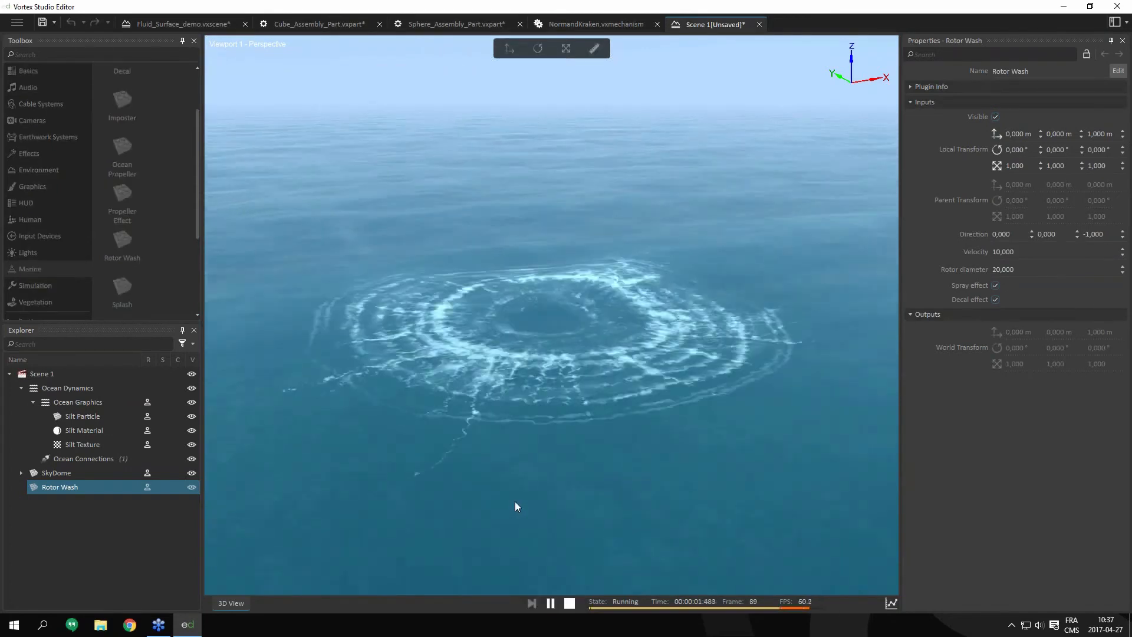
{"action": "left_click_drag", "start_coordinate": [515, 501], "coordinate": [628, 513]}
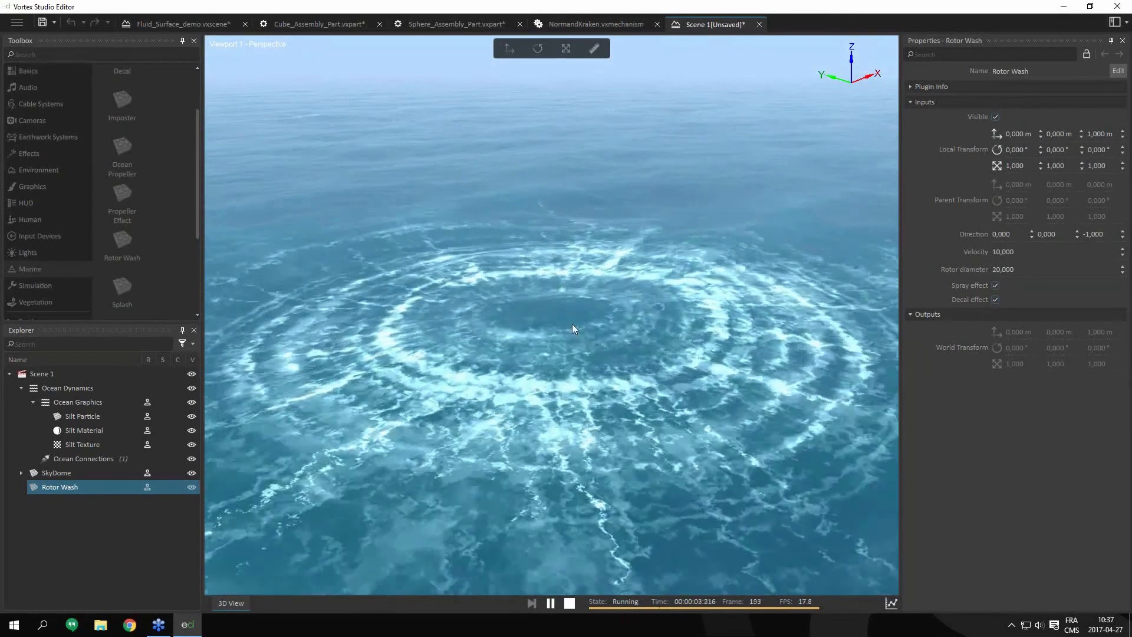
{"action": "scroll", "coordinate": [562, 319], "scroll_direction": "down", "scroll_amount": 5}
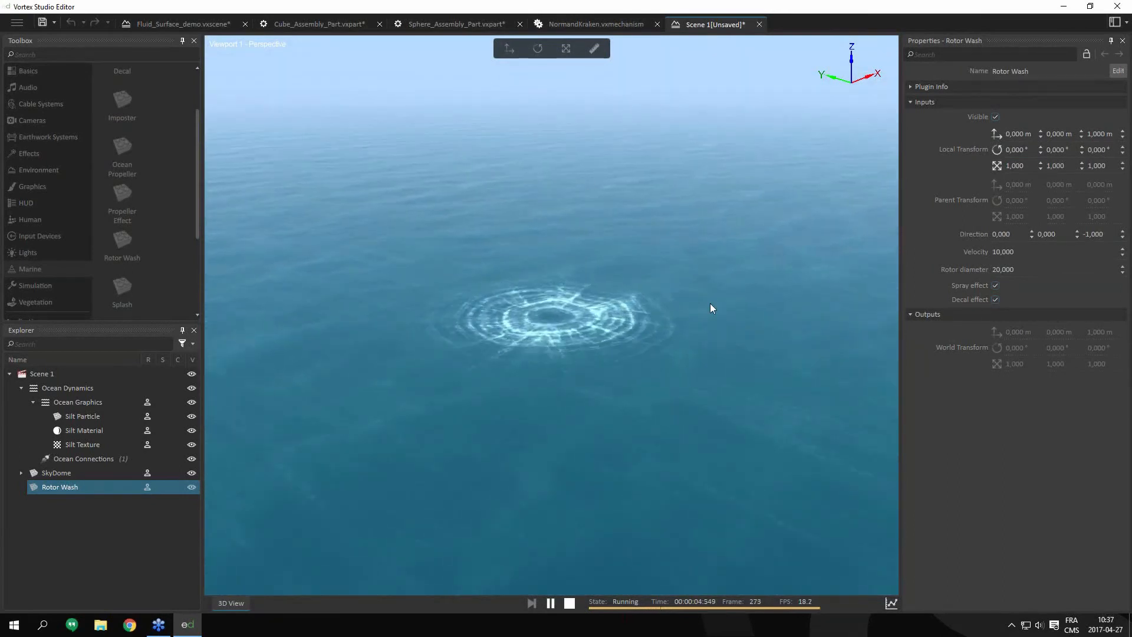
{"action": "scroll", "coordinate": [748, 345], "scroll_direction": "up", "scroll_amount": 3}
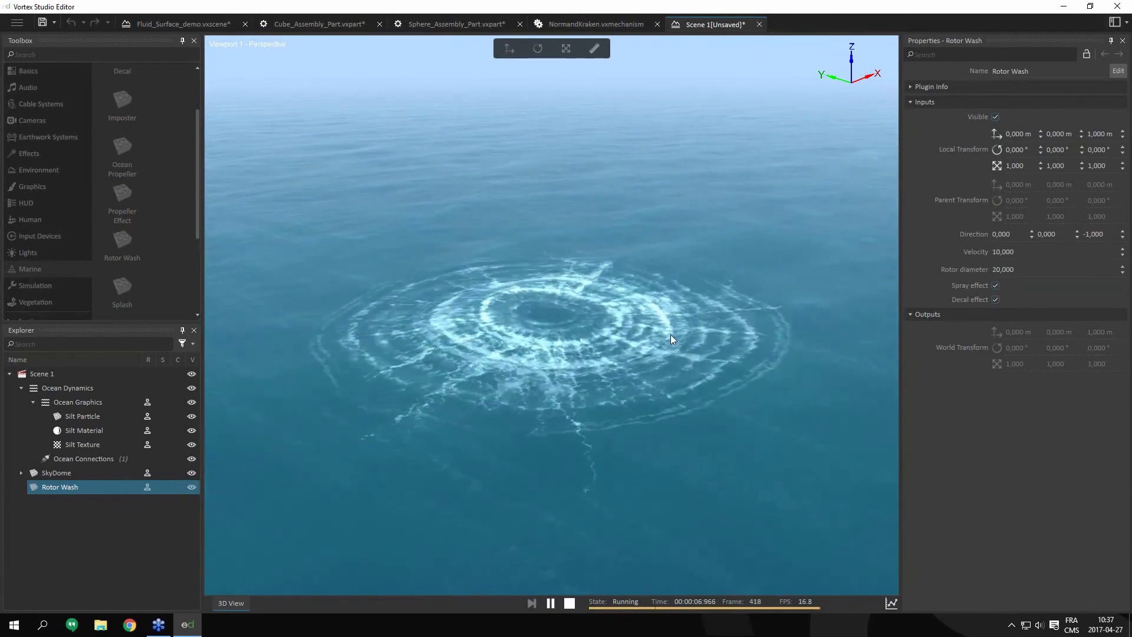
- Set the Rotor Wash velocity to 13 and the first component of its direction to 1
{"action": "double_click", "coordinate": [1036, 251]}
{"action": "type", "text": "16"}
{"action": "double_click", "coordinate": [1014, 234]}
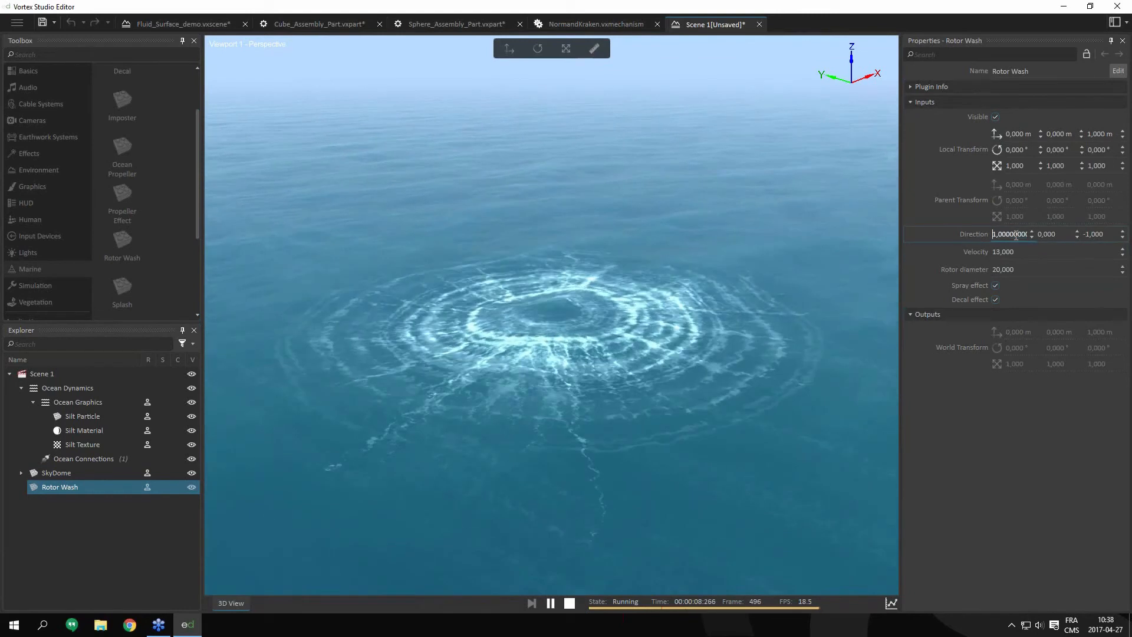
{"action": "type", "text": "1"}
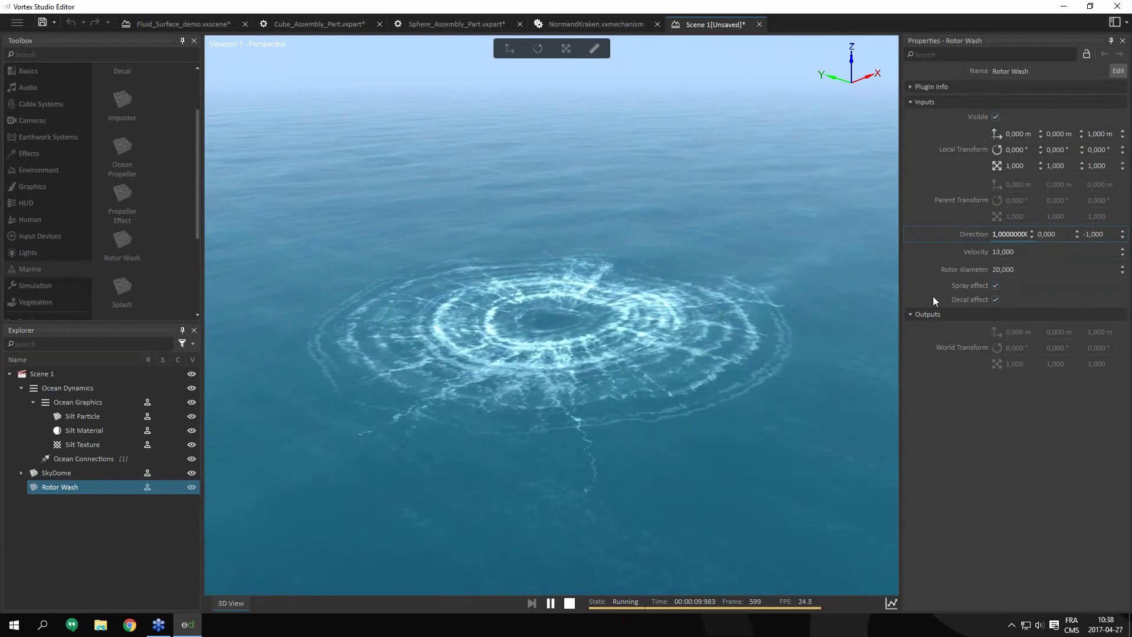
- Switch the Rotor Wash's Spray effect and Decal effect off and back on, one after the other, to compare them
{"action": "left_click", "coordinate": [994, 286]}
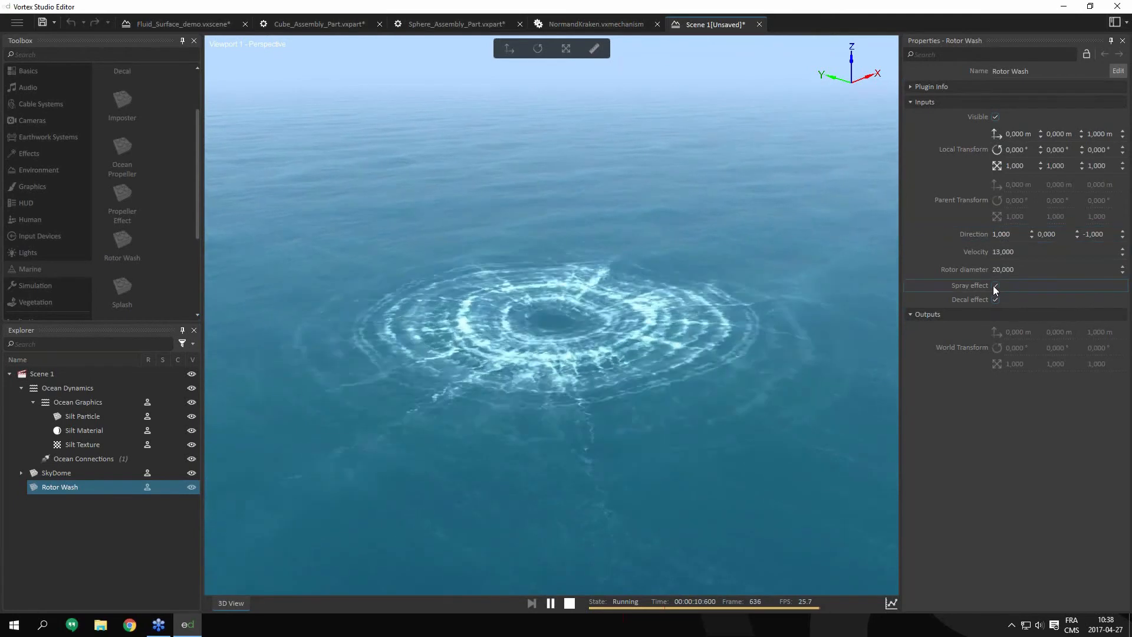
{"action": "left_click", "coordinate": [994, 286]}
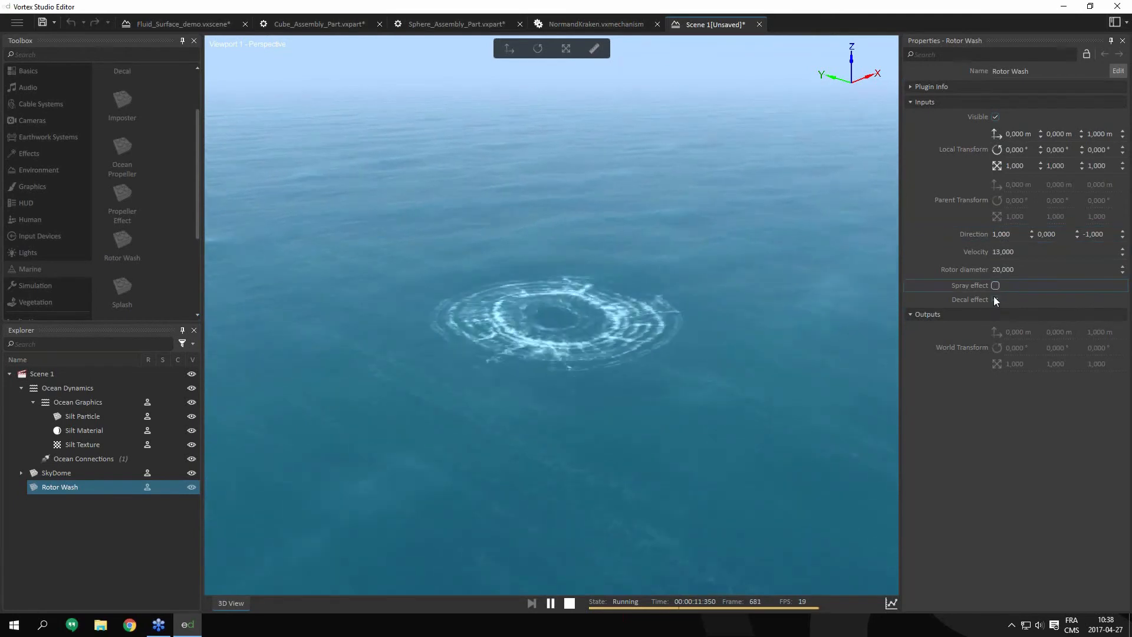
{"action": "left_click", "coordinate": [995, 299]}
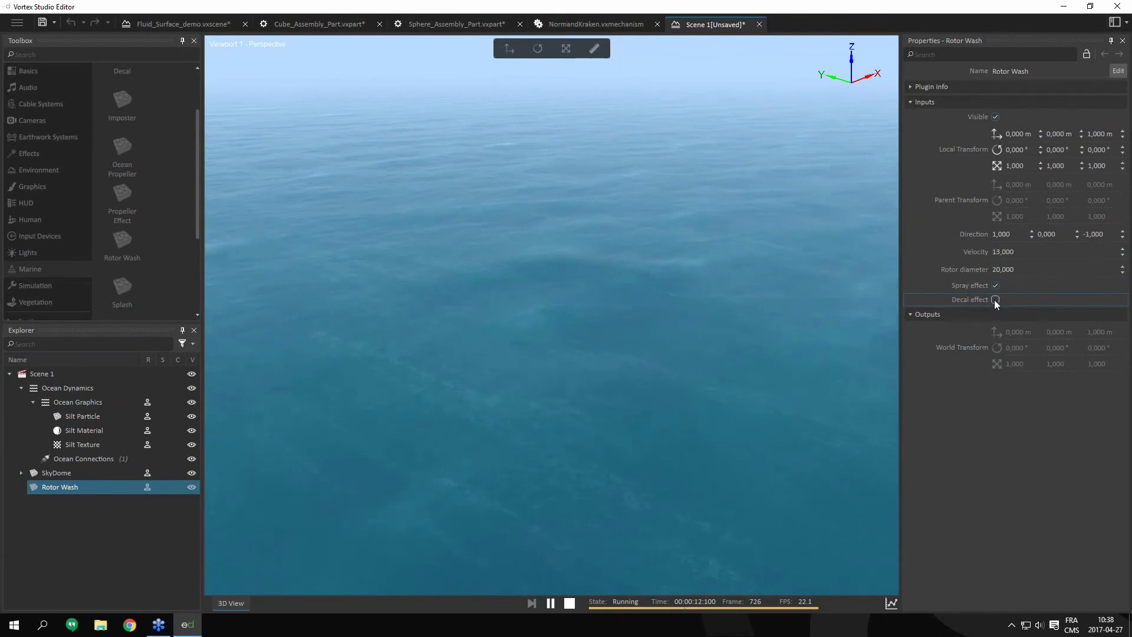
{"action": "left_click", "coordinate": [995, 300]}
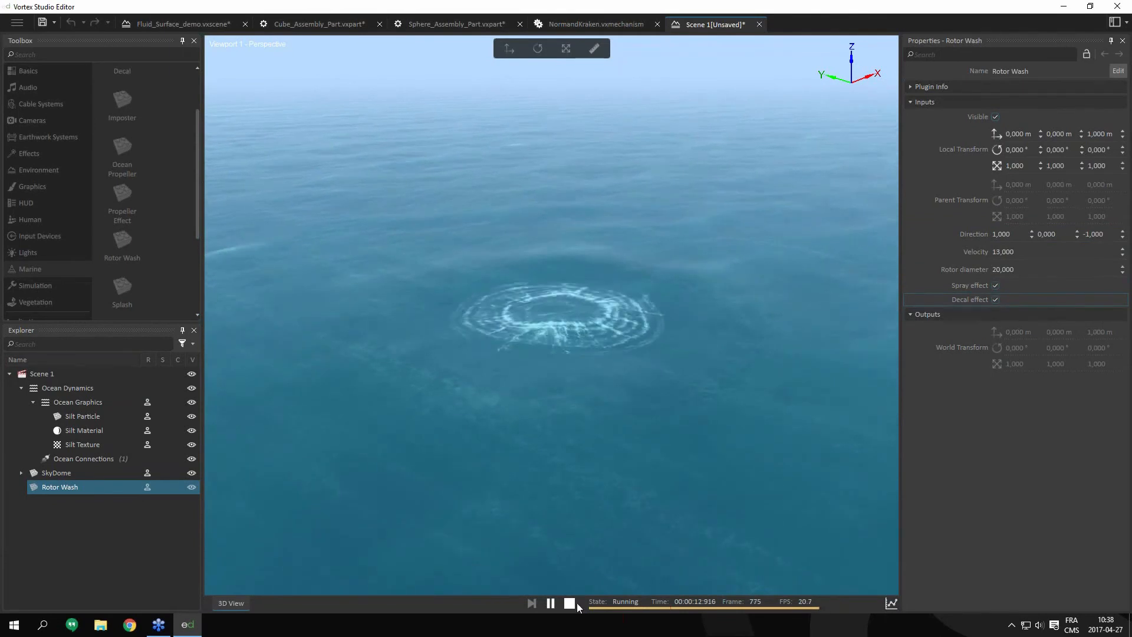
- Stop the simulation and delete the Rotor Wash from the scene
{"action": "key", "text": "shift+F5"}
{"action": "key", "text": "Delete"}
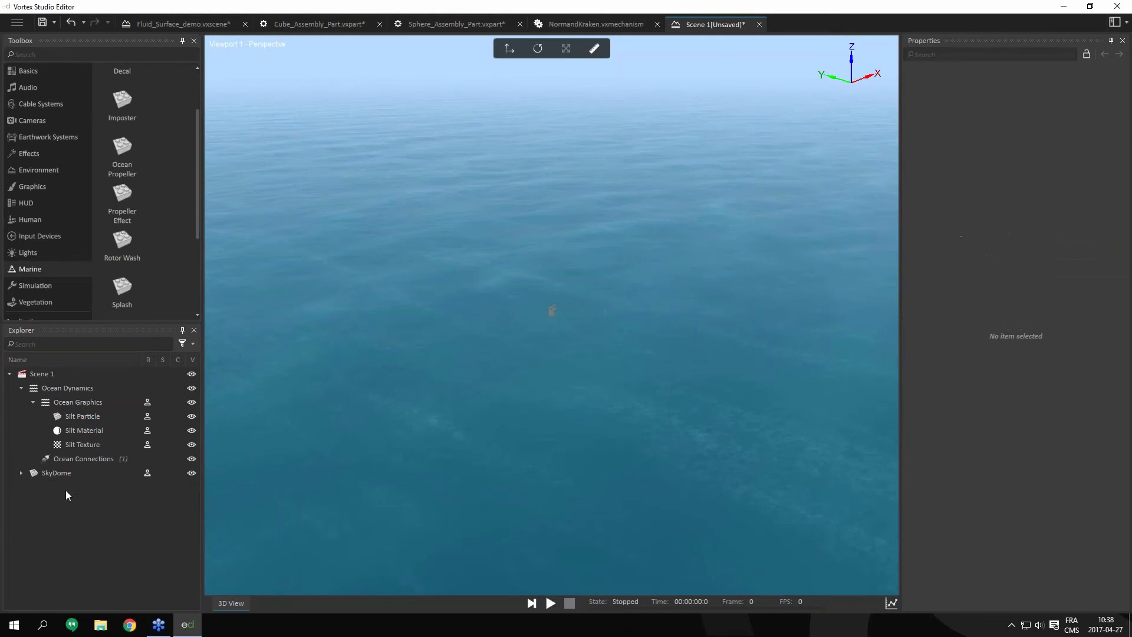
- Switch to the NormandKraken mechanism and open the Normand_Kraken part from the Ship Hull assembly
{"action": "left_click", "coordinate": [577, 24]}
{"action": "scroll", "coordinate": [524, 201], "scroll_direction": "up", "scroll_amount": 3}
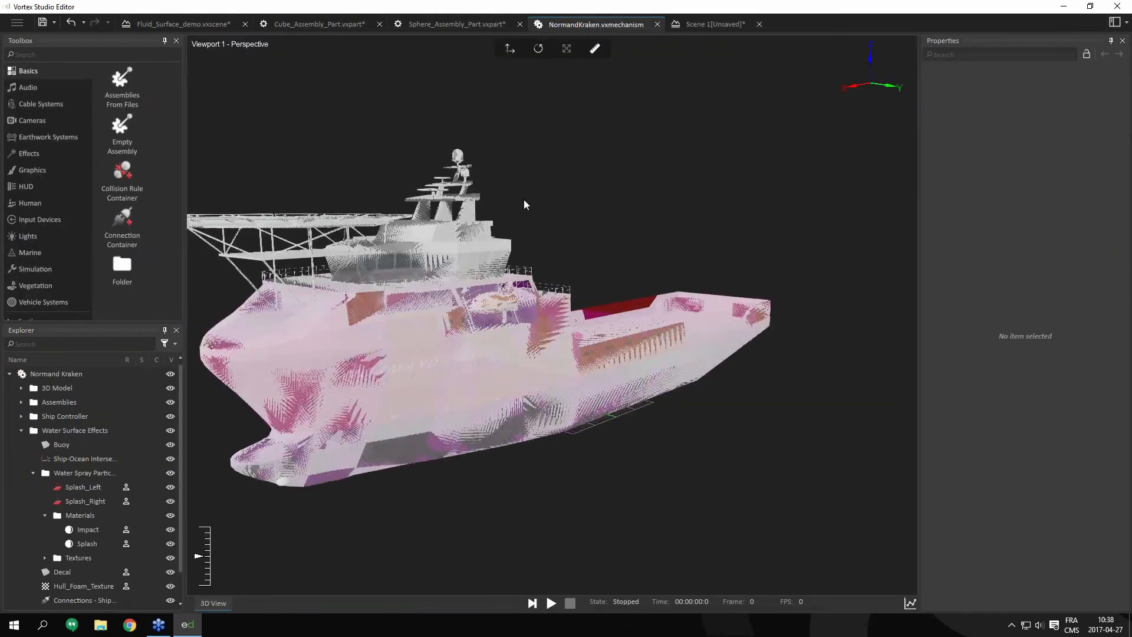
{"action": "left_click_drag", "start_coordinate": [543, 199], "coordinate": [687, 171]}
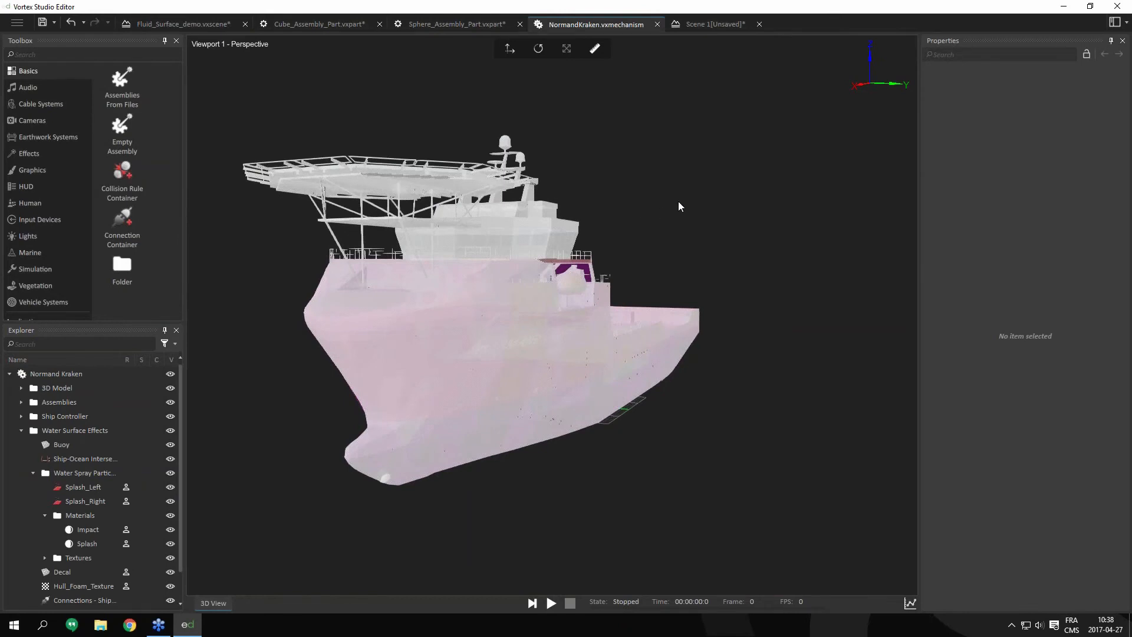
{"action": "left_click", "coordinate": [21, 402]}
{"action": "left_click", "coordinate": [33, 417]}
{"action": "left_click", "coordinate": [45, 444]}
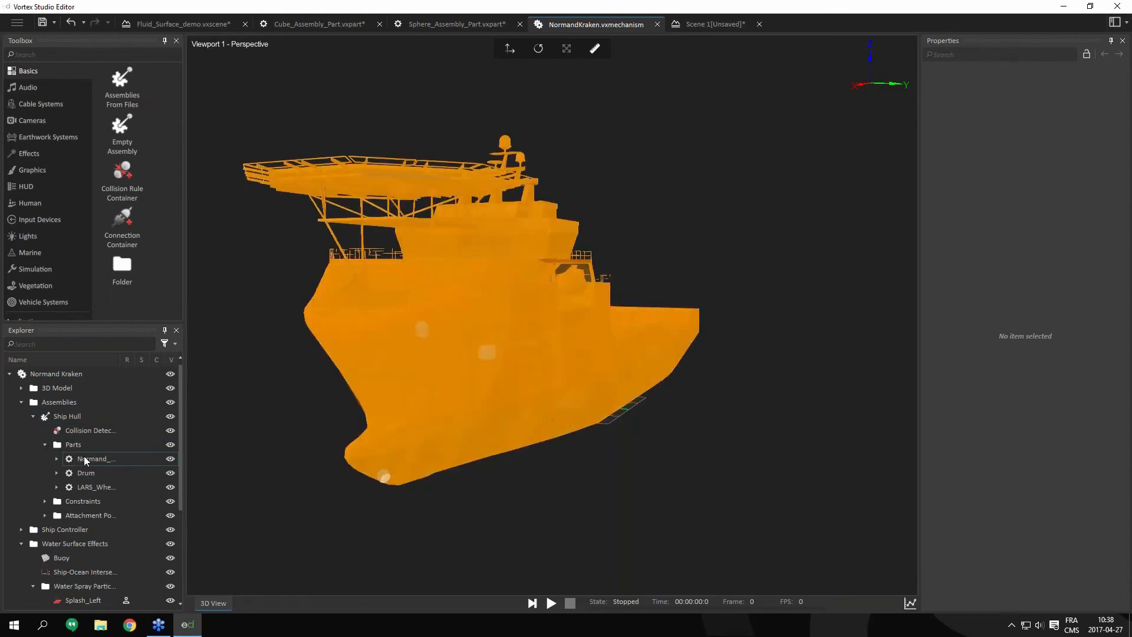
{"action": "left_click", "coordinate": [84, 458]}
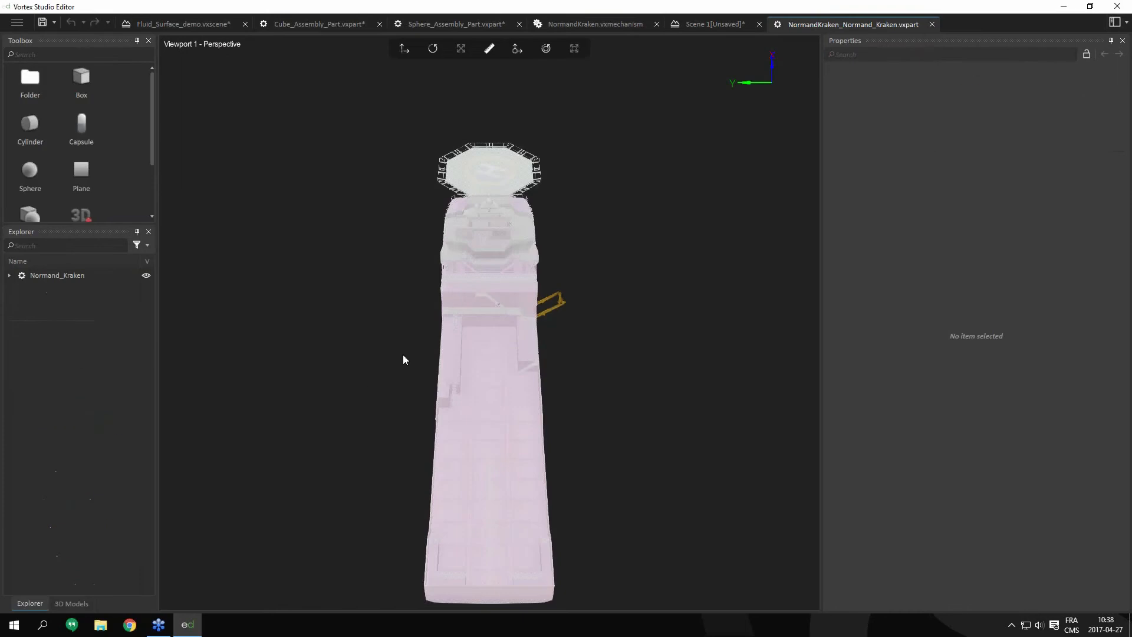
- Examine the part's Contact Hull and Fluid Hull geometries, including the Fluid Hull's fluid interaction properties and the ship's shape from several sides
{"action": "left_click", "coordinate": [9, 275]}
{"action": "left_click", "coordinate": [21, 289]}
{"action": "middle_click_drag", "start_coordinate": [263, 364], "coordinate": [639, 311]}
{"action": "left_click", "coordinate": [72, 304]}
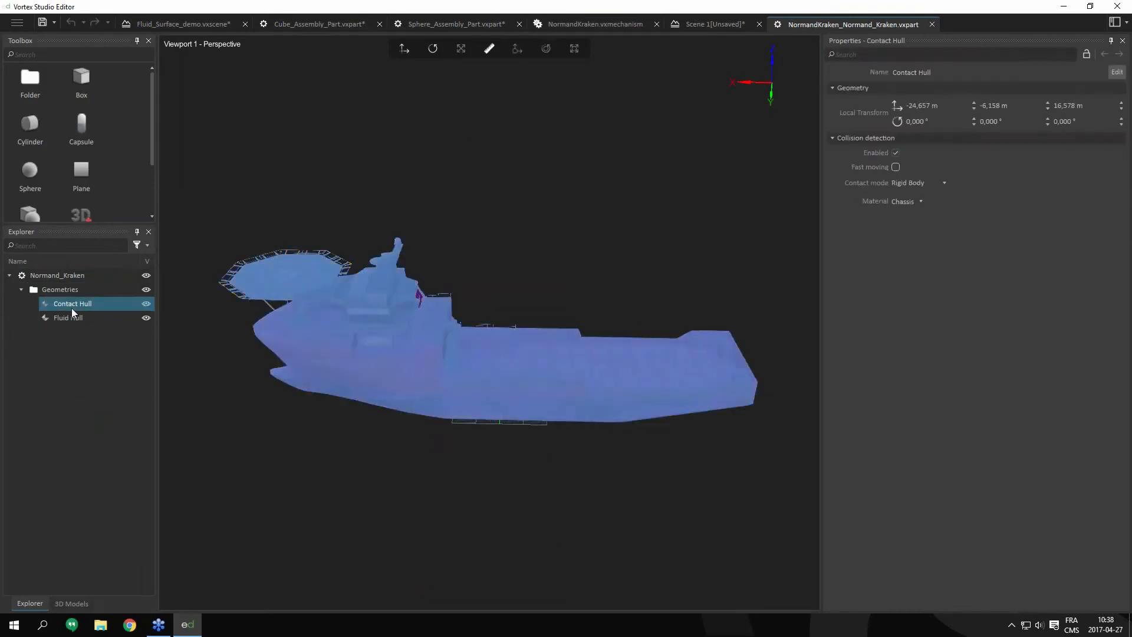
{"action": "left_click", "coordinate": [74, 320]}
{"action": "left_click", "coordinate": [84, 306]}
{"action": "left_click", "coordinate": [60, 319]}
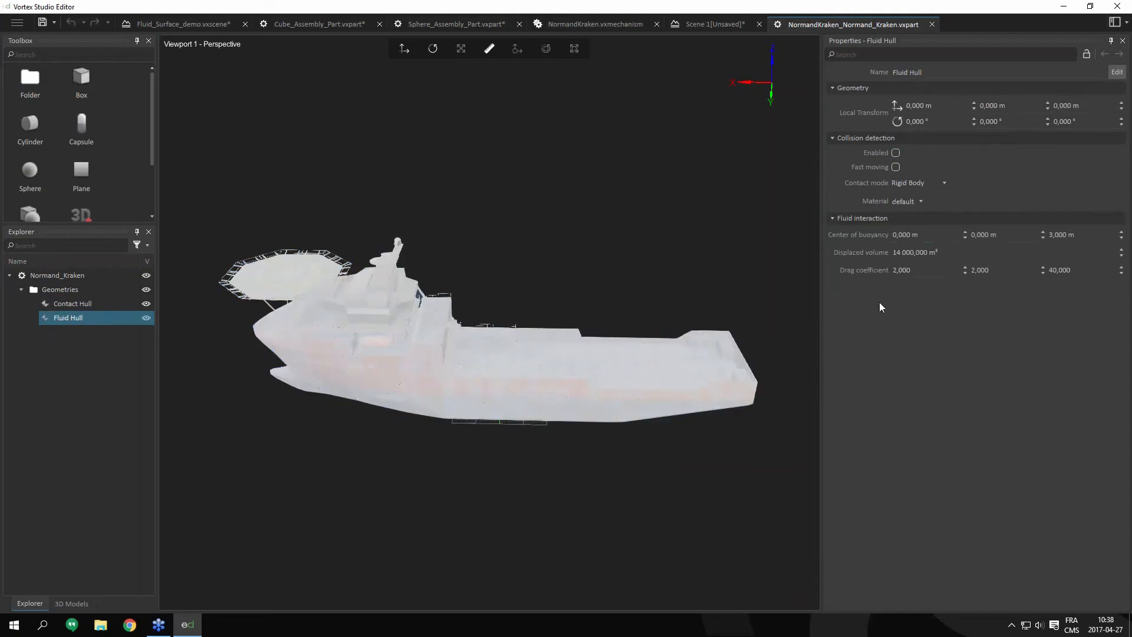
{"action": "middle_click_drag", "start_coordinate": [498, 506], "coordinate": [511, 444]}
{"action": "scroll", "coordinate": [524, 375], "scroll_direction": "down", "scroll_amount": 3}
{"action": "scroll", "coordinate": [540, 389], "scroll_direction": "up", "scroll_amount": 5}
{"action": "scroll", "coordinate": [444, 422], "scroll_direction": "down", "scroll_amount": 3}
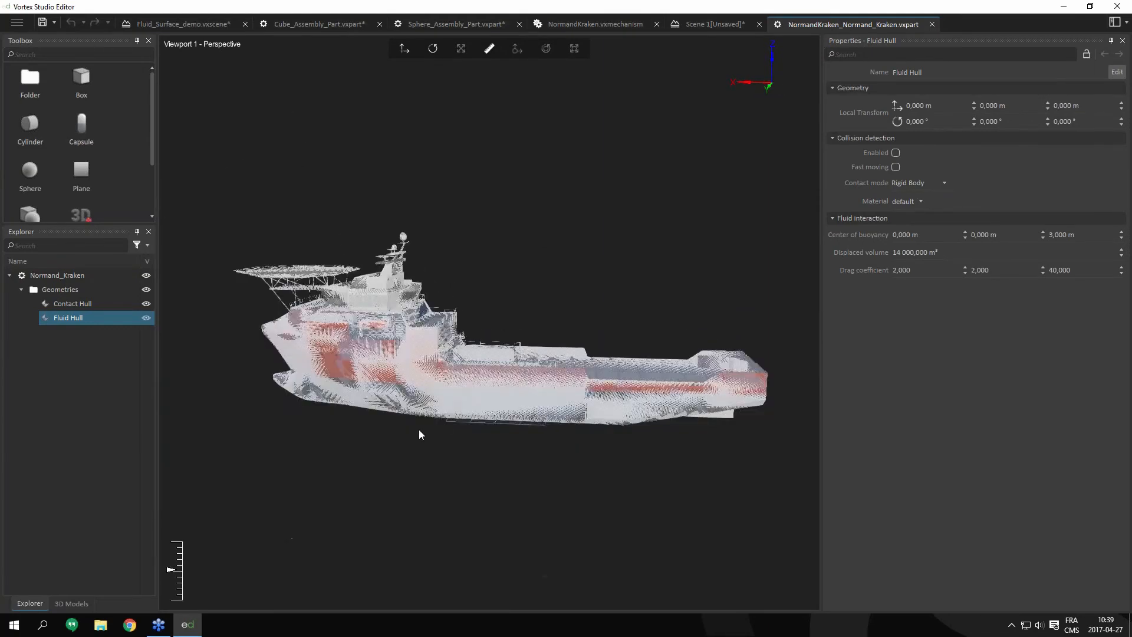
{"action": "middle_click_drag", "start_coordinate": [479, 442], "coordinate": [596, 432]}
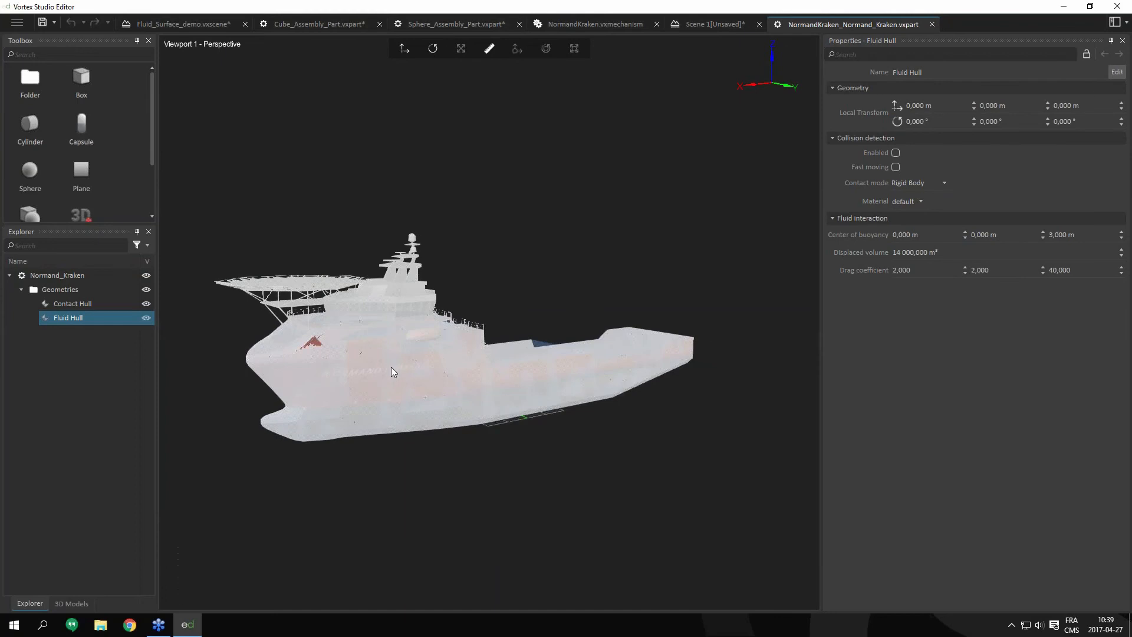
{"action": "middle_click_drag", "start_coordinate": [458, 384], "coordinate": [625, 460]}
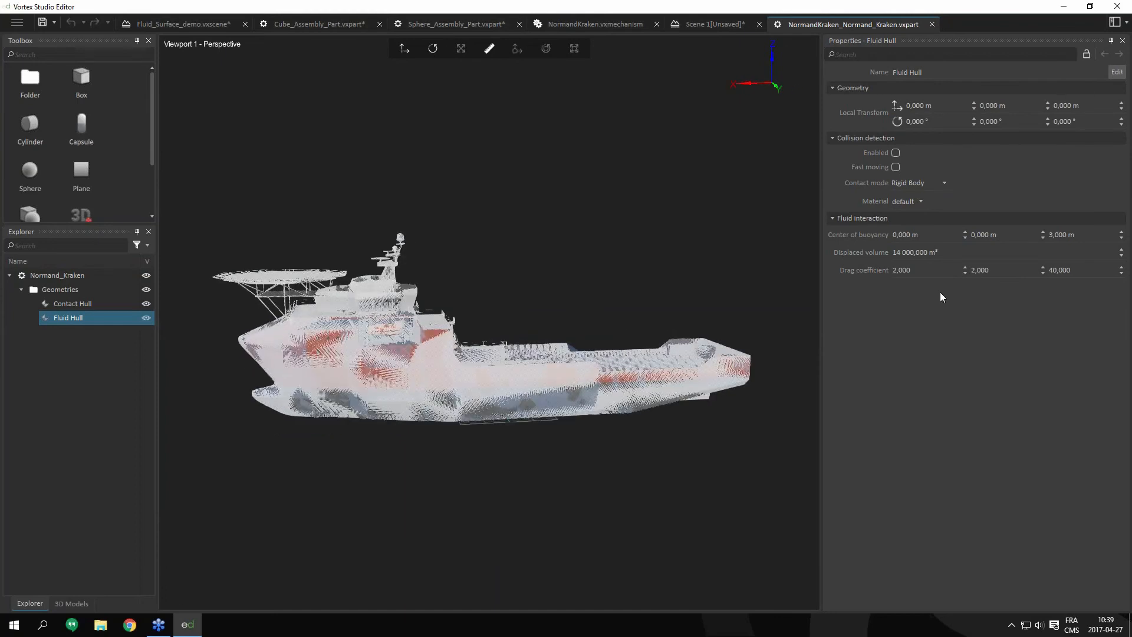
- Return to the NormandKraken mechanism and examine the Ship Controller's Propeller Thruster properties and the propeller location at the stern
{"action": "left_click", "coordinate": [601, 22]}
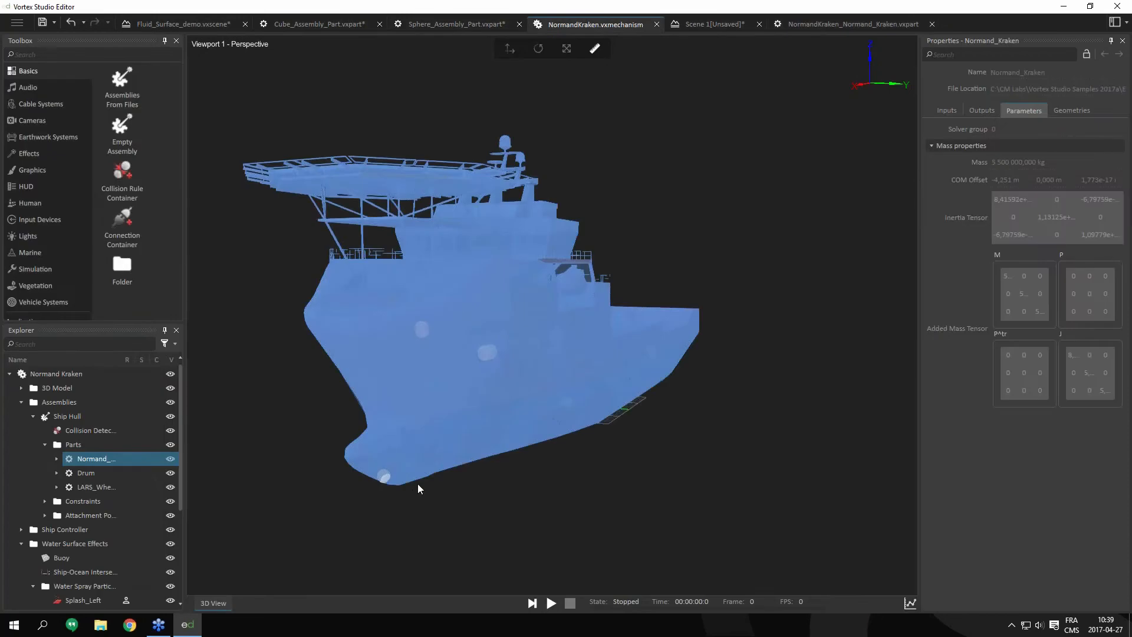
{"action": "left_click", "coordinate": [22, 403]}
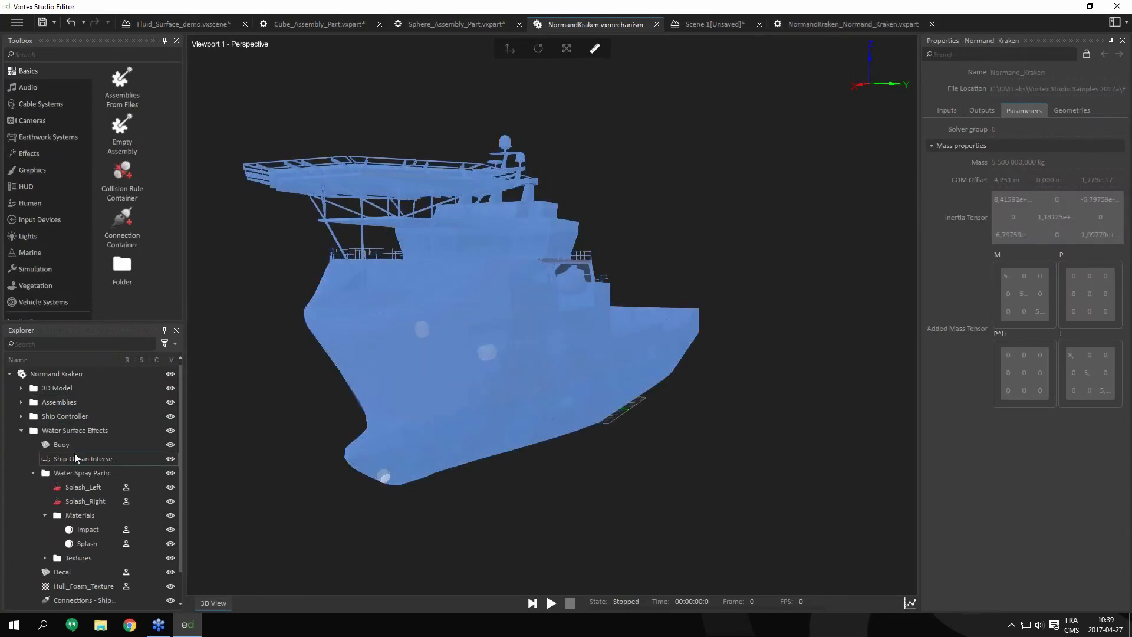
{"action": "left_click", "coordinate": [21, 417]}
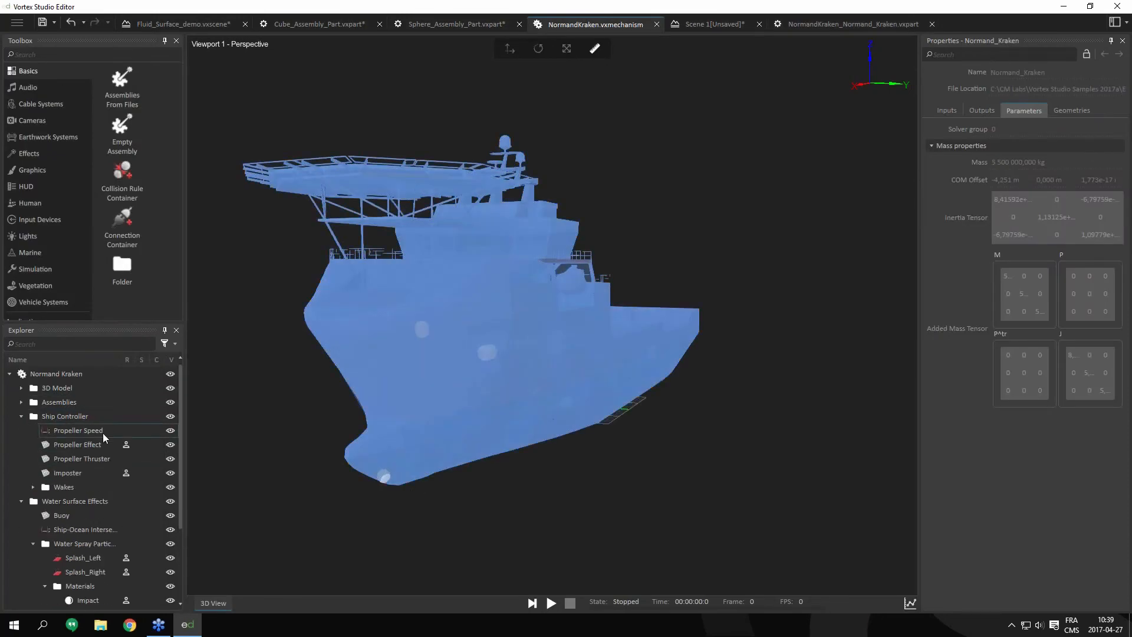
{"action": "left_click", "coordinate": [98, 445]}
{"action": "left_click", "coordinate": [106, 459]}
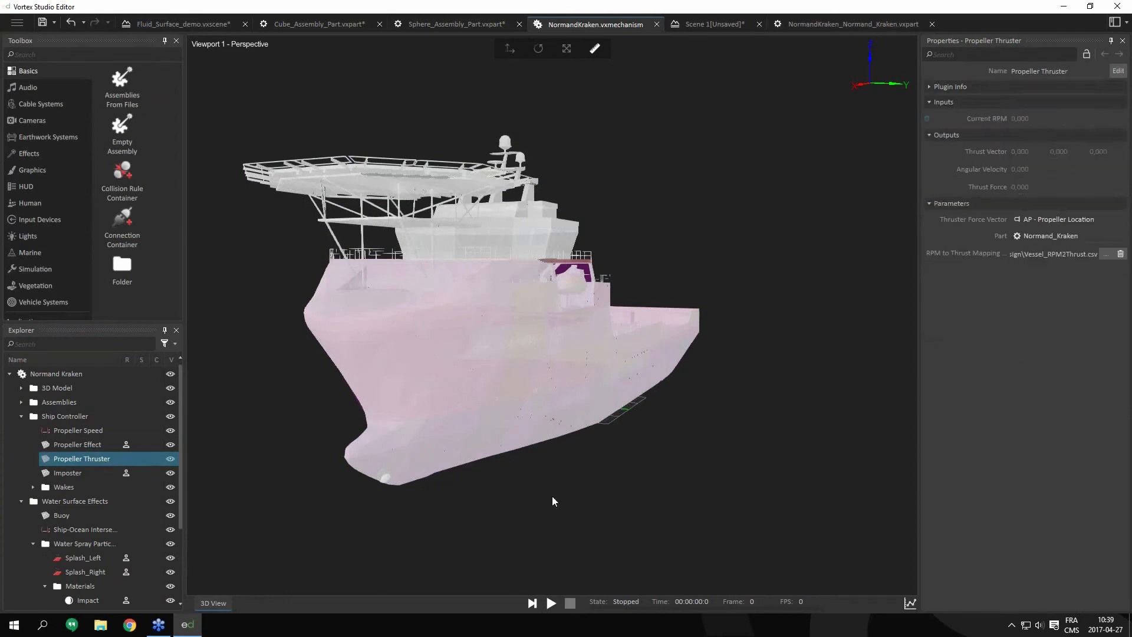
{"action": "left_click_drag", "start_coordinate": [612, 476], "coordinate": [668, 429]}
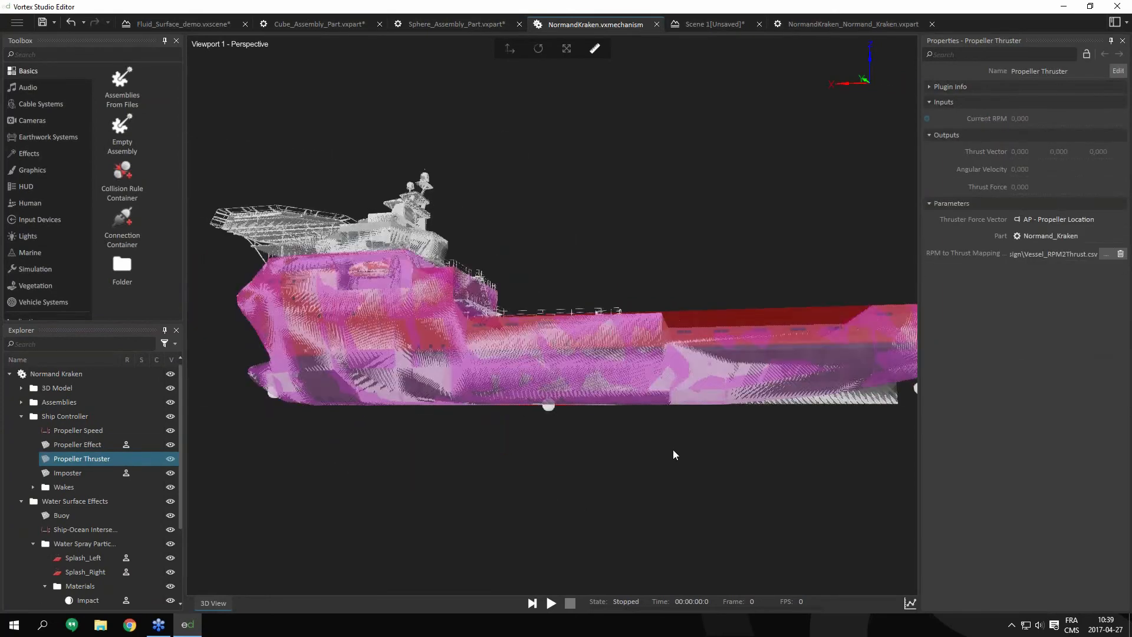
{"action": "left_click_drag", "start_coordinate": [696, 470], "coordinate": [708, 464]}
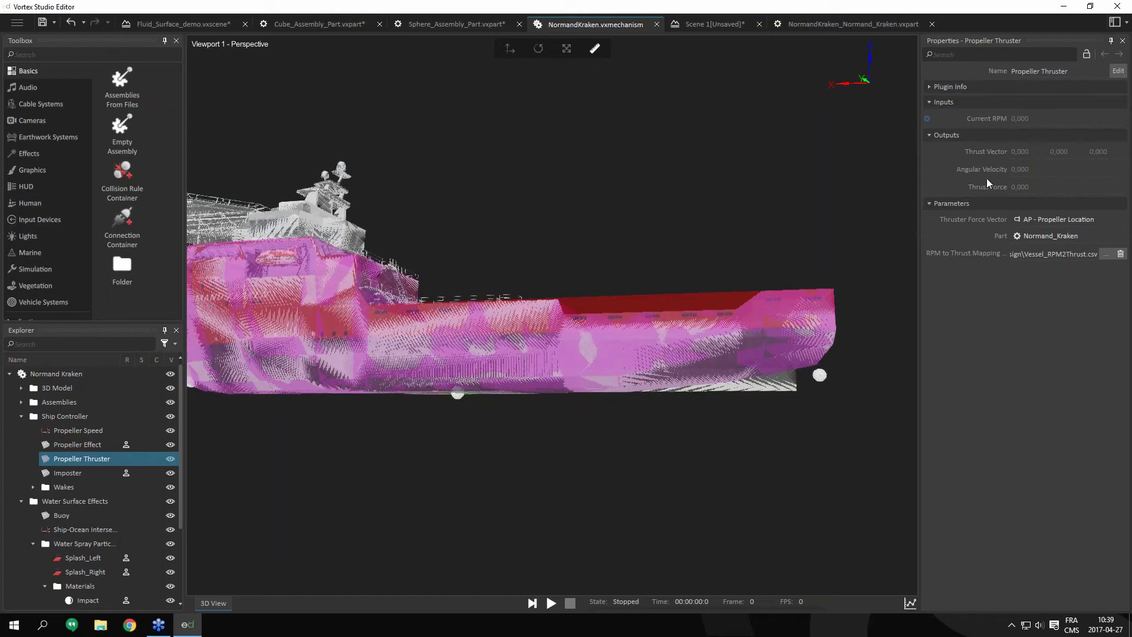
{"action": "scroll", "coordinate": [779, 412], "scroll_direction": "down", "scroll_amount": 5}
{"action": "scroll", "coordinate": [725, 434], "scroll_direction": "up", "scroll_amount": 4}
{"action": "scroll", "coordinate": [614, 430], "scroll_direction": "down", "scroll_amount": 4}
{"action": "scroll", "coordinate": [739, 383], "scroll_direction": "up", "scroll_amount": 3}
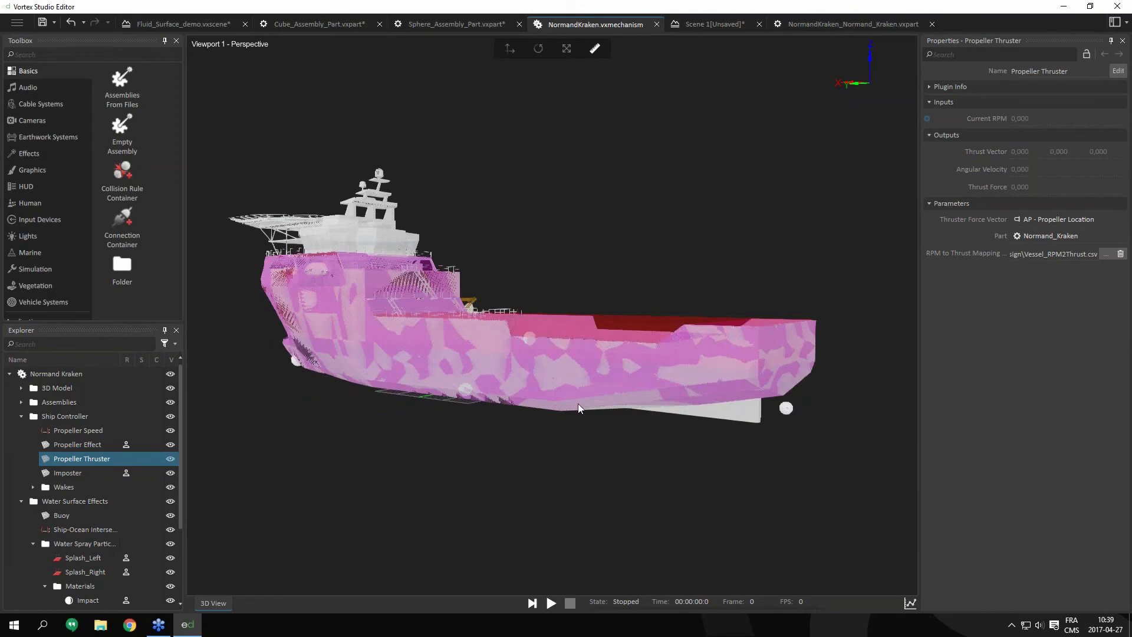
- Examine the Ship Controller's Imposter properties and view the whole ship around it
{"action": "left_click_drag", "start_coordinate": [279, 491], "coordinate": [423, 480]}
{"action": "left_click", "coordinate": [122, 474]}
{"action": "left_click_drag", "start_coordinate": [561, 461], "coordinate": [610, 415]}
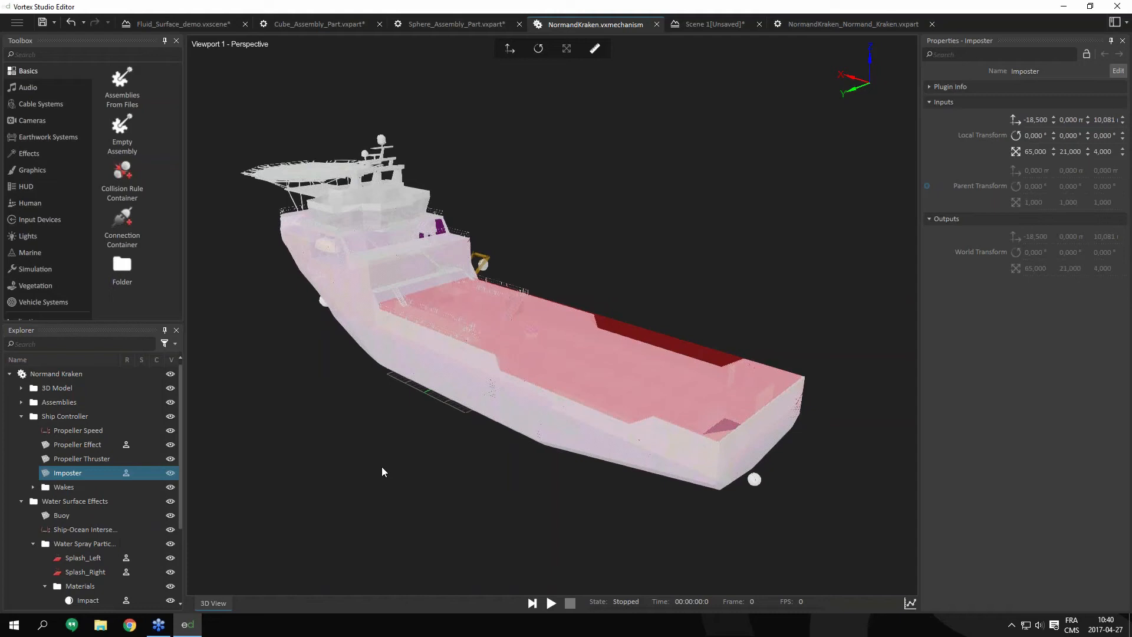
{"action": "scroll", "coordinate": [322, 450], "scroll_direction": "down", "scroll_amount": 5}
{"action": "scroll", "coordinate": [322, 449], "scroll_direction": "up", "scroll_amount": 3}
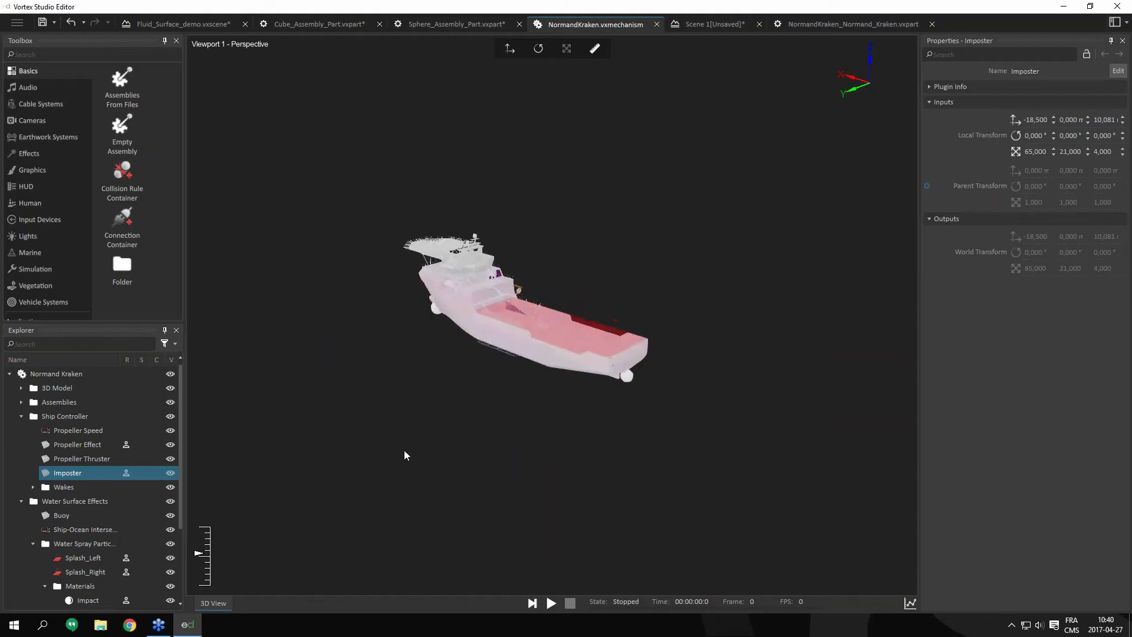
- Examine the ship's bow, the Ship-Ocean Intersection script's properties and the Buoy's properties under Water Surface Effects
{"action": "middle_click_drag", "start_coordinate": [462, 454], "coordinate": [848, 399]}
{"action": "middle_click_drag", "start_coordinate": [517, 426], "coordinate": [702, 409]}
{"action": "scroll", "coordinate": [453, 401], "scroll_direction": "up", "scroll_amount": 3}
{"action": "middle_click_drag", "start_coordinate": [449, 463], "coordinate": [377, 469]}
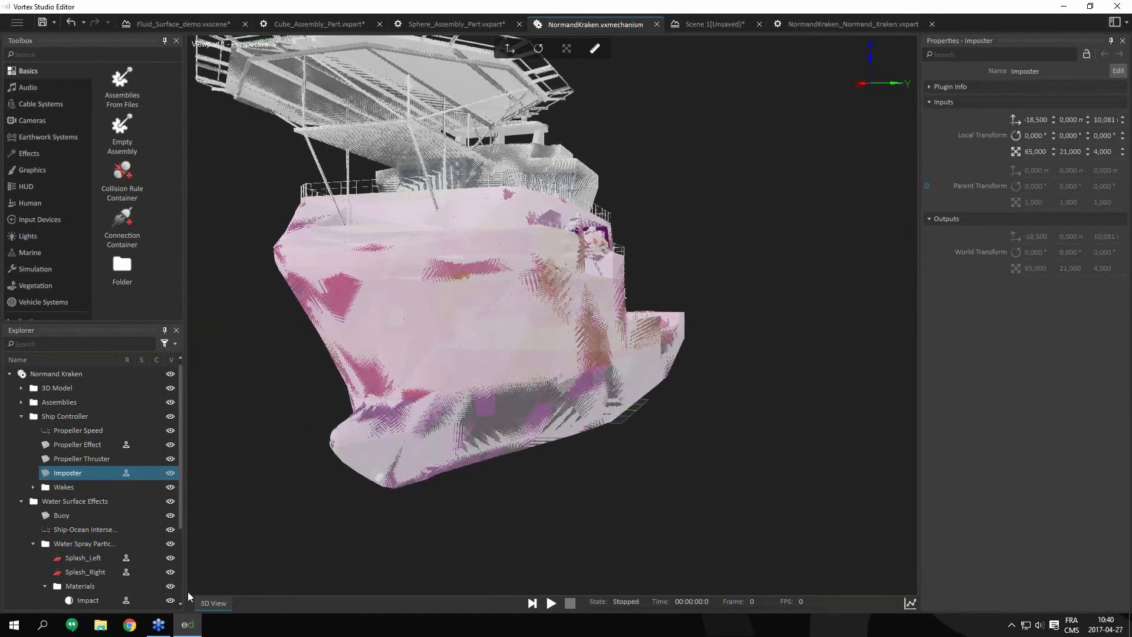
{"action": "middle_click_drag", "start_coordinate": [423, 493], "coordinate": [551, 486]}
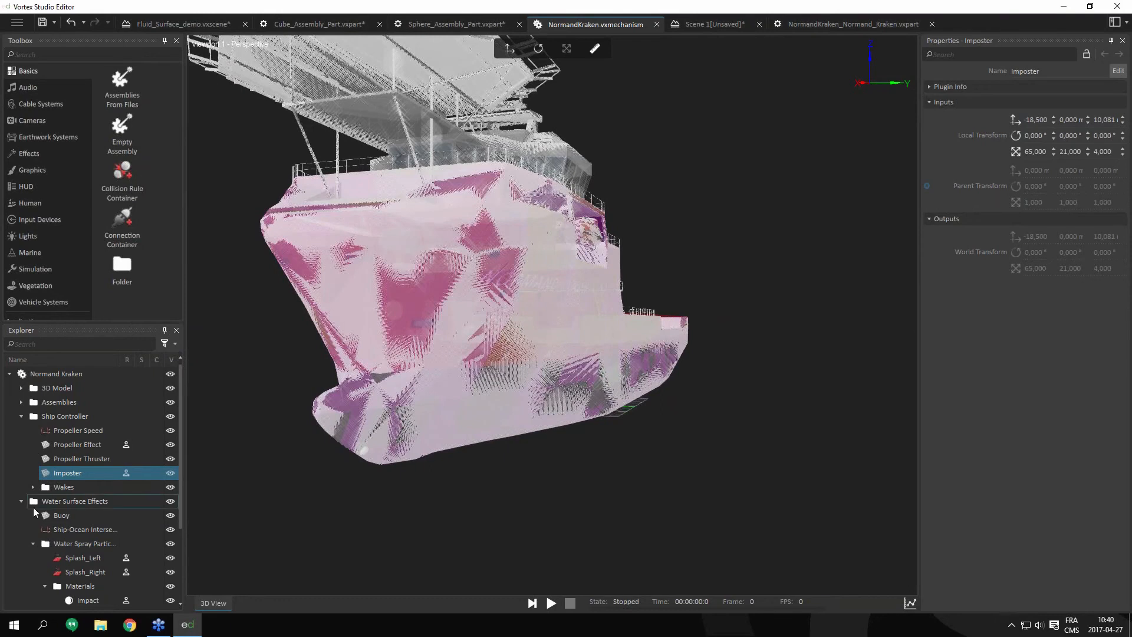
{"action": "scroll", "coordinate": [91, 489], "scroll_direction": "down", "scroll_amount": 1}
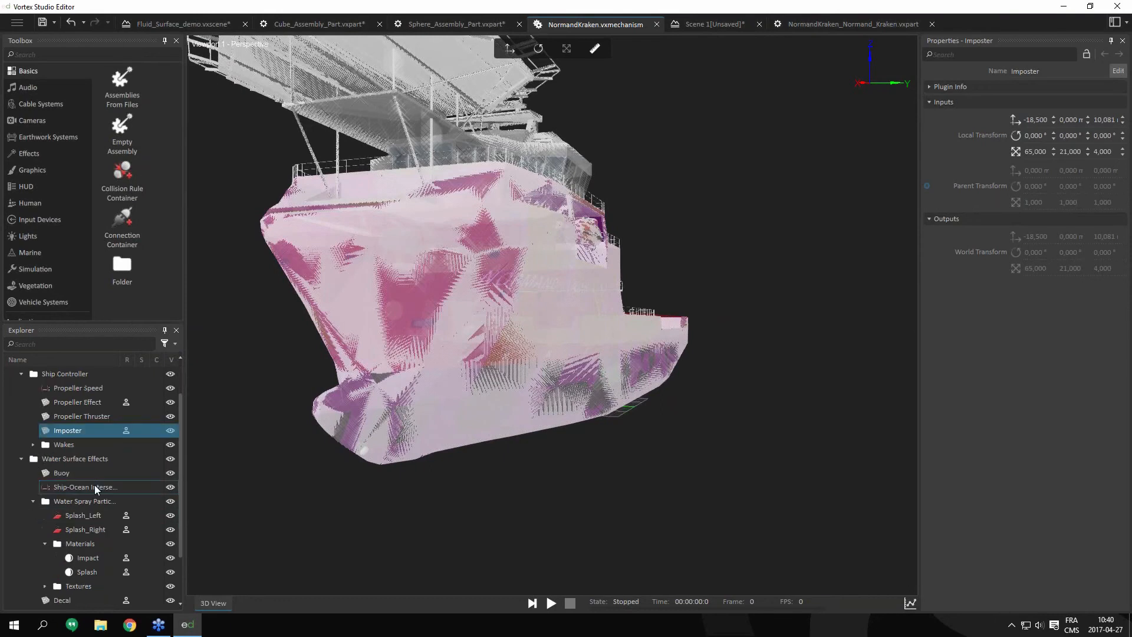
{"action": "left_click", "coordinate": [91, 486]}
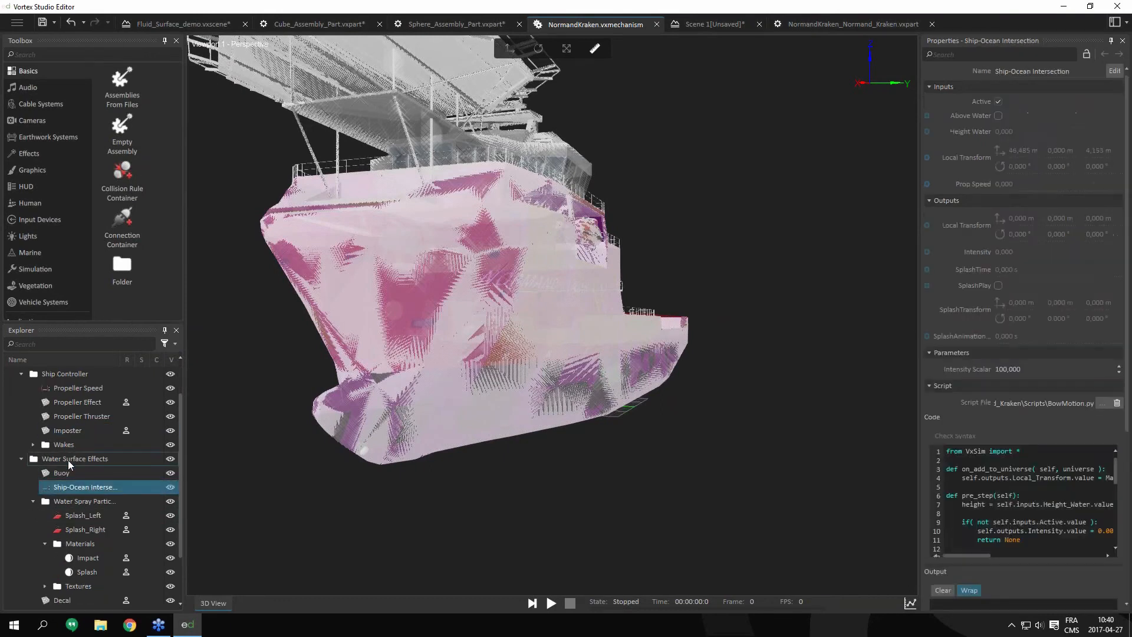
{"action": "left_click", "coordinate": [65, 473]}
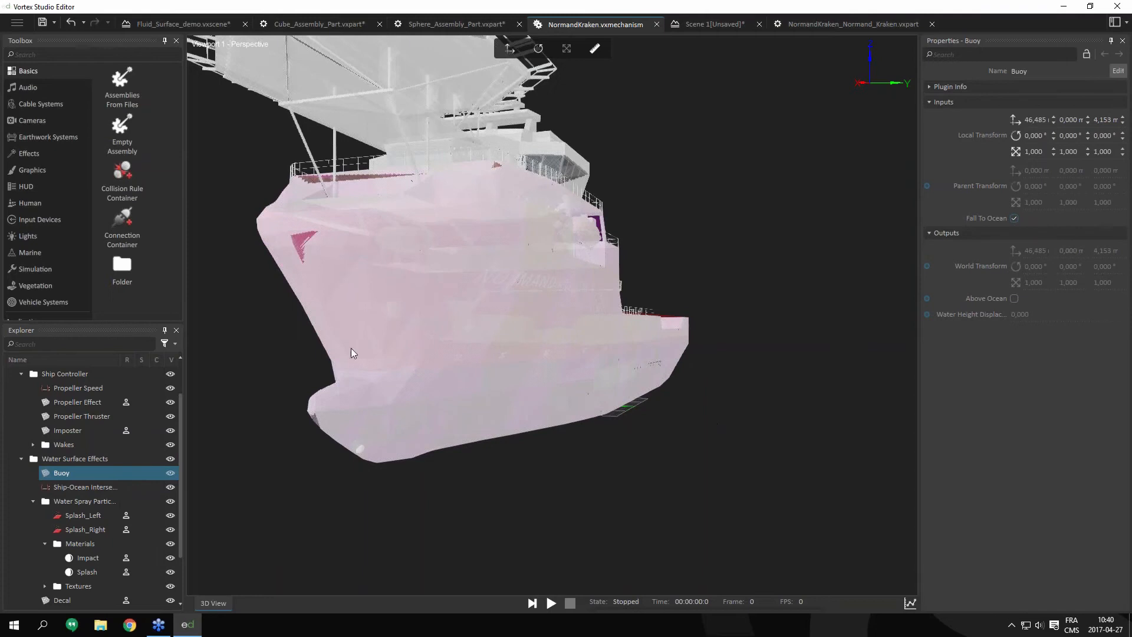
- Add the Normand Kraken mechanism to Scene 1 from its file and lower the ship to about -6.265 m in Z
{"action": "left_click", "coordinate": [719, 24]}
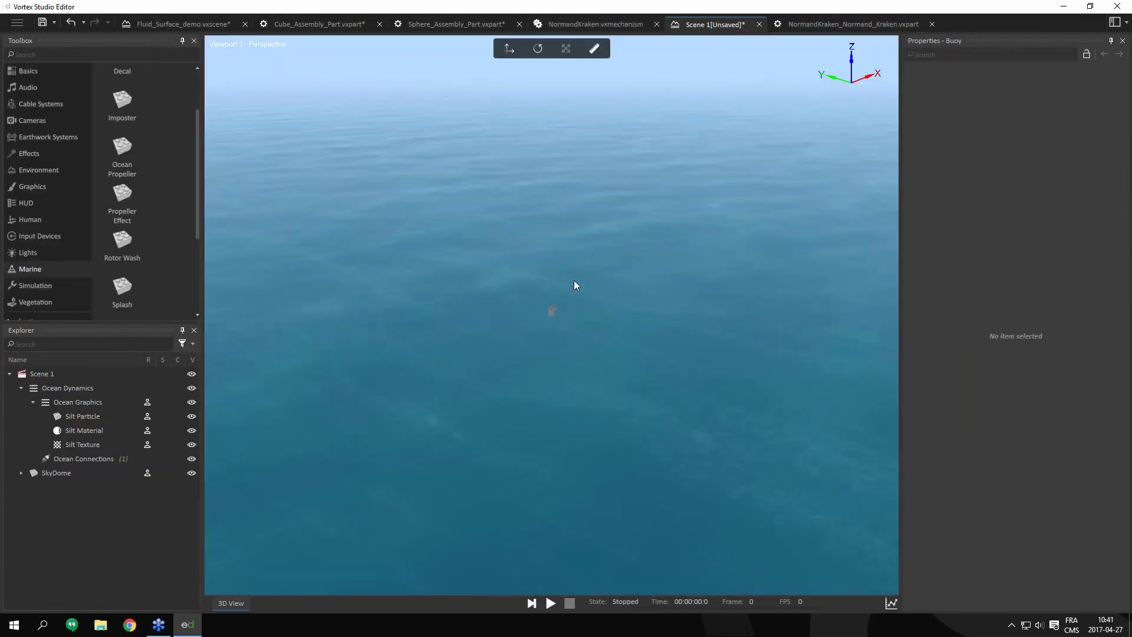
{"action": "left_click_drag", "start_coordinate": [576, 286], "coordinate": [585, 235]}
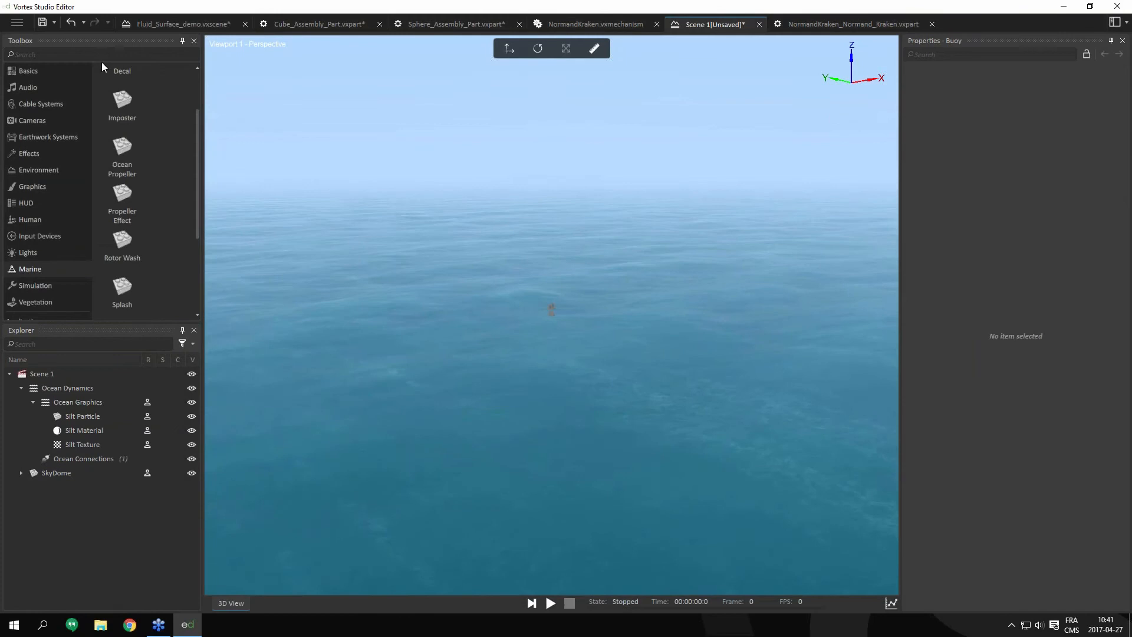
{"action": "left_click", "coordinate": [48, 72]}
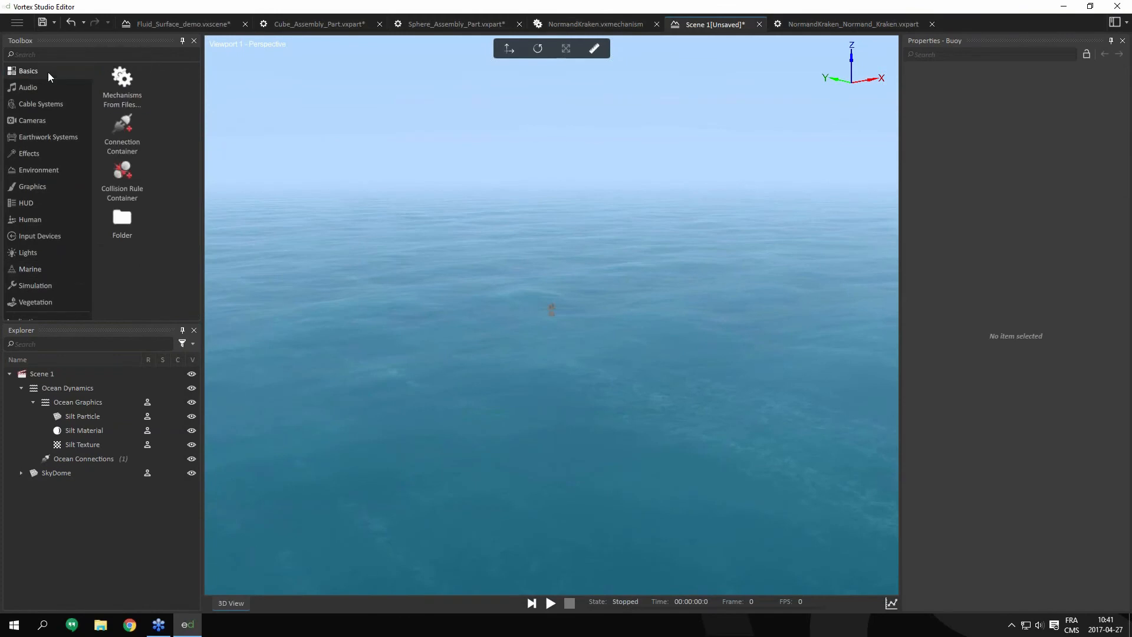
{"action": "double_click", "coordinate": [128, 80]}
{"action": "double_click", "coordinate": [522, 194]}
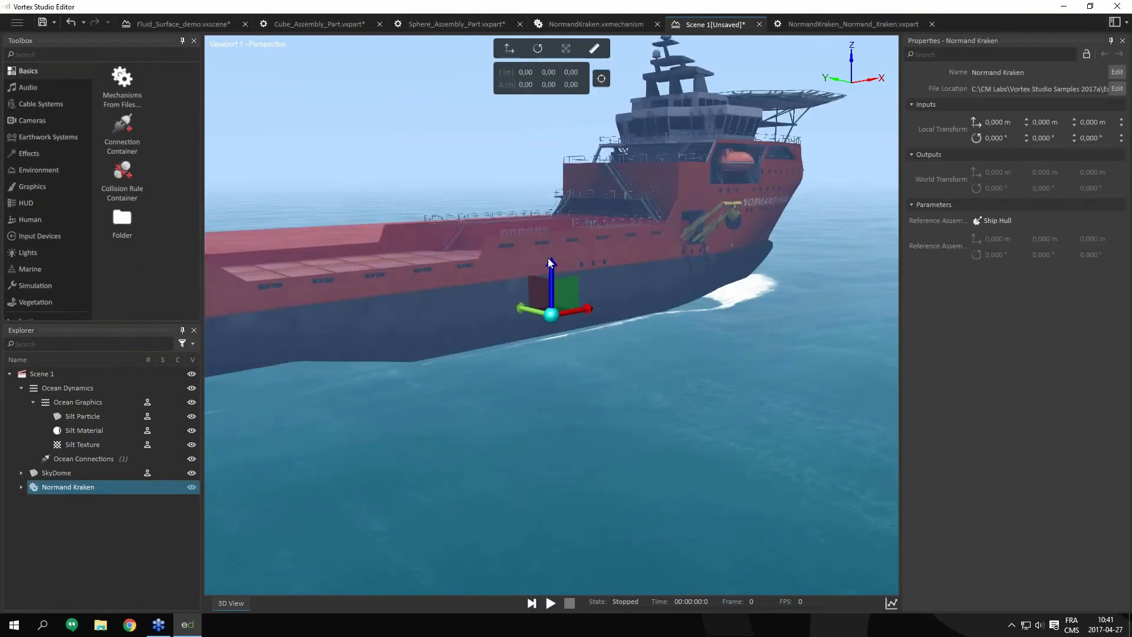
{"action": "left_click_drag", "start_coordinate": [553, 268], "coordinate": [557, 308]}
{"action": "left_click", "coordinate": [509, 50]}
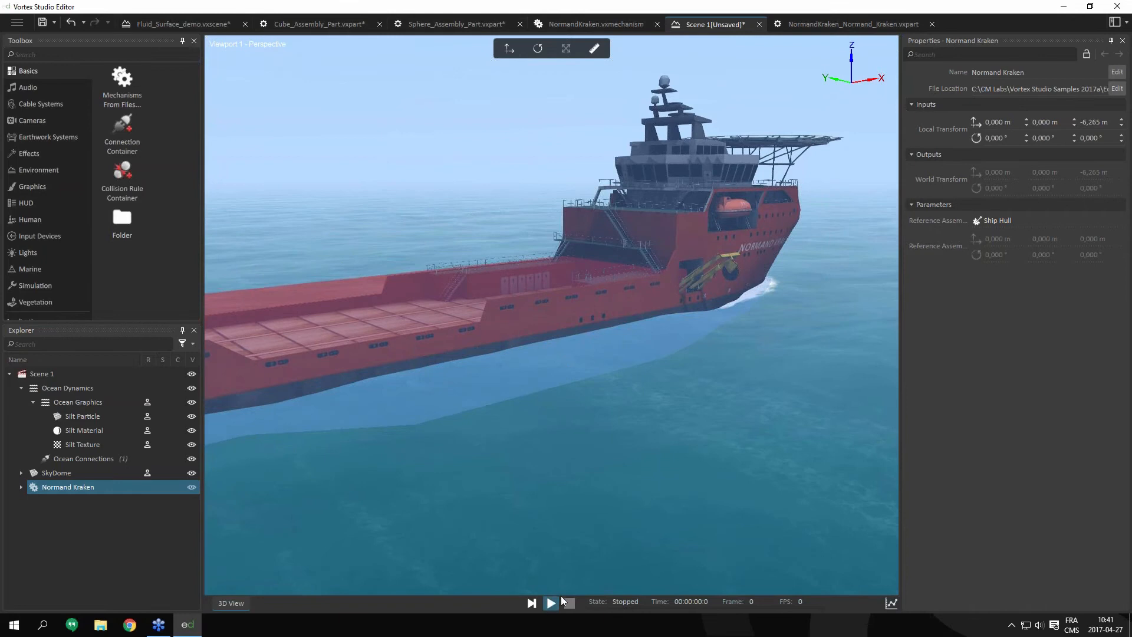
- Run the Scene 1 simulation and view the whole Normand Kraken floating on the ocean from its side
{"action": "left_click", "coordinate": [812, 428]}
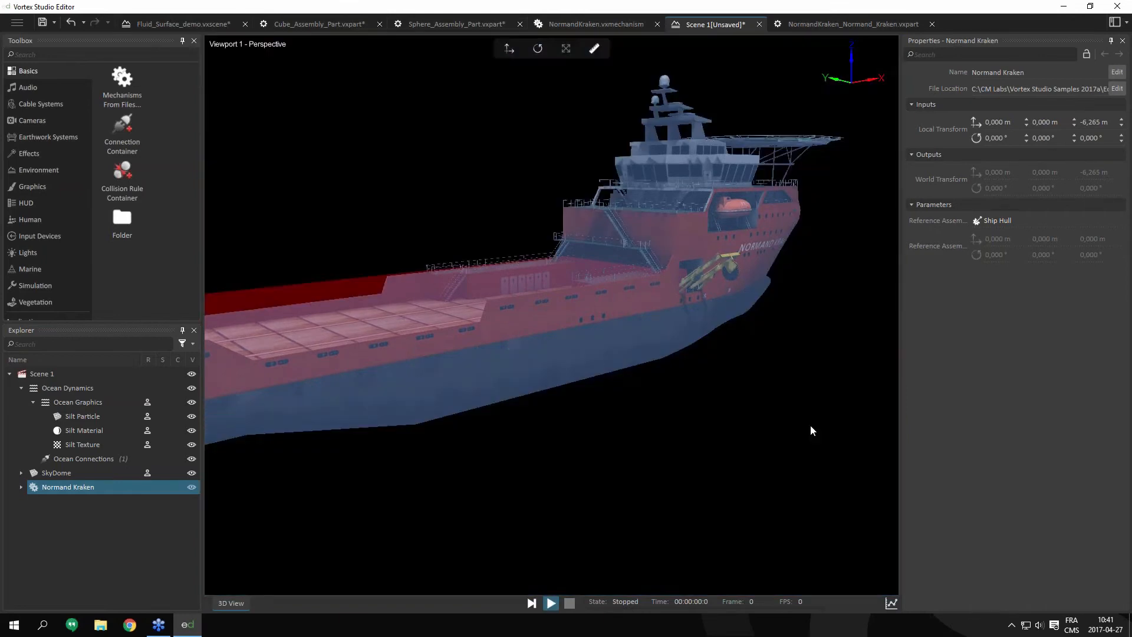
{"action": "left_click", "coordinate": [63, 373]}
{"action": "left_click_drag", "start_coordinate": [751, 455], "coordinate": [459, 409]}
{"action": "left_click_drag", "start_coordinate": [757, 415], "coordinate": [788, 380]}
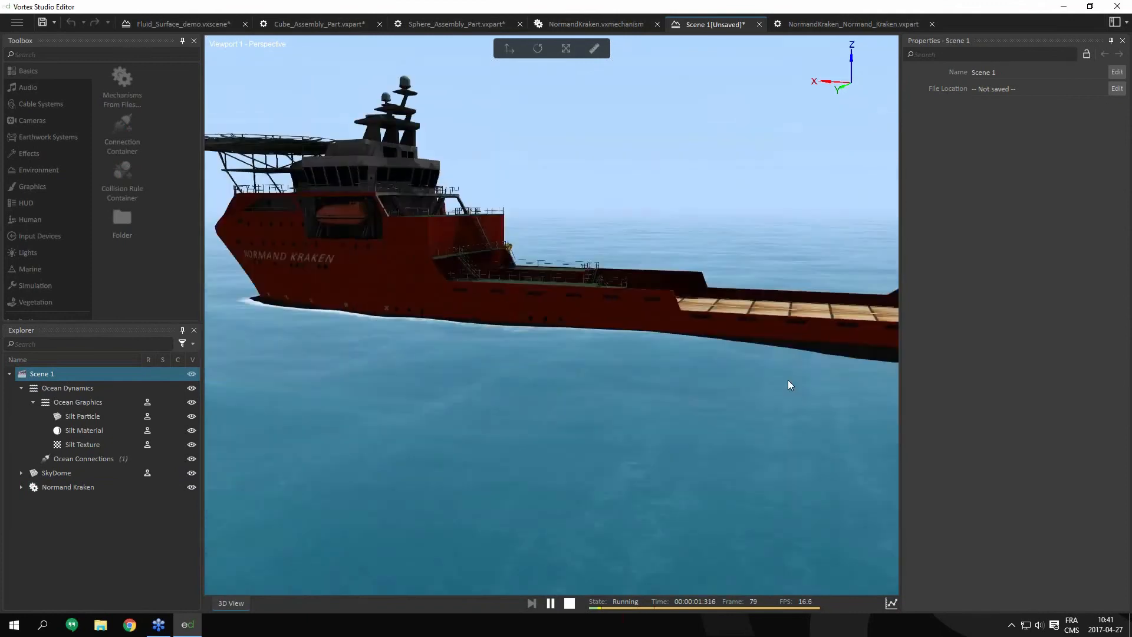
{"action": "scroll", "coordinate": [595, 371], "scroll_direction": "down", "scroll_amount": 5}
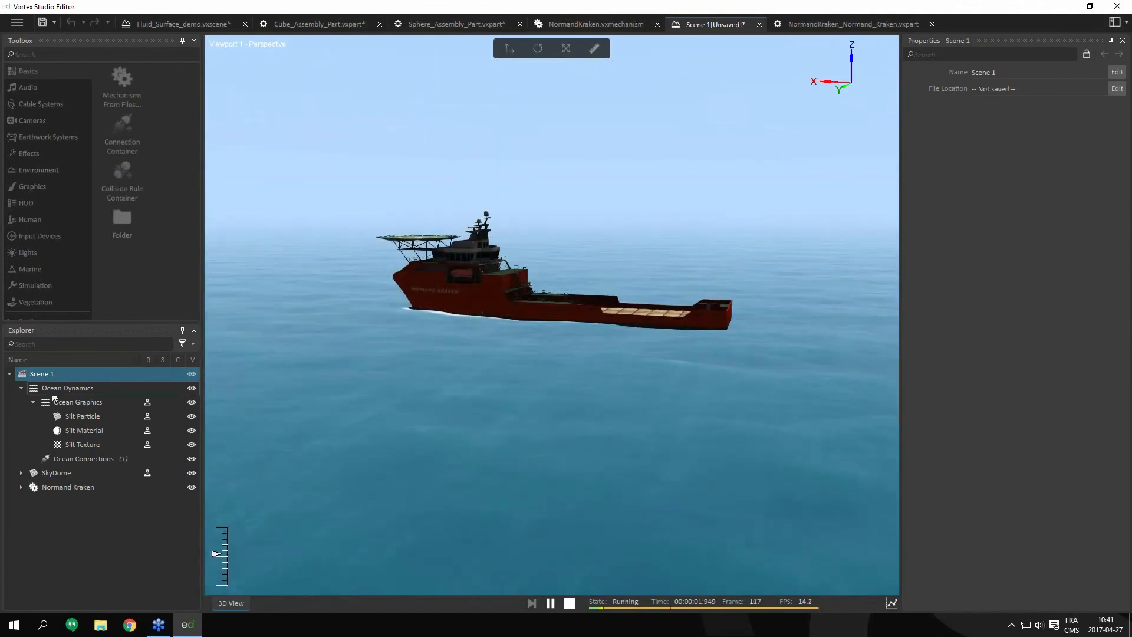
- Set the Ocean Dynamics Sea Scale to 7 on the Beaufort Scale and view the ship's bow in the waves
{"action": "left_click", "coordinate": [51, 389]}
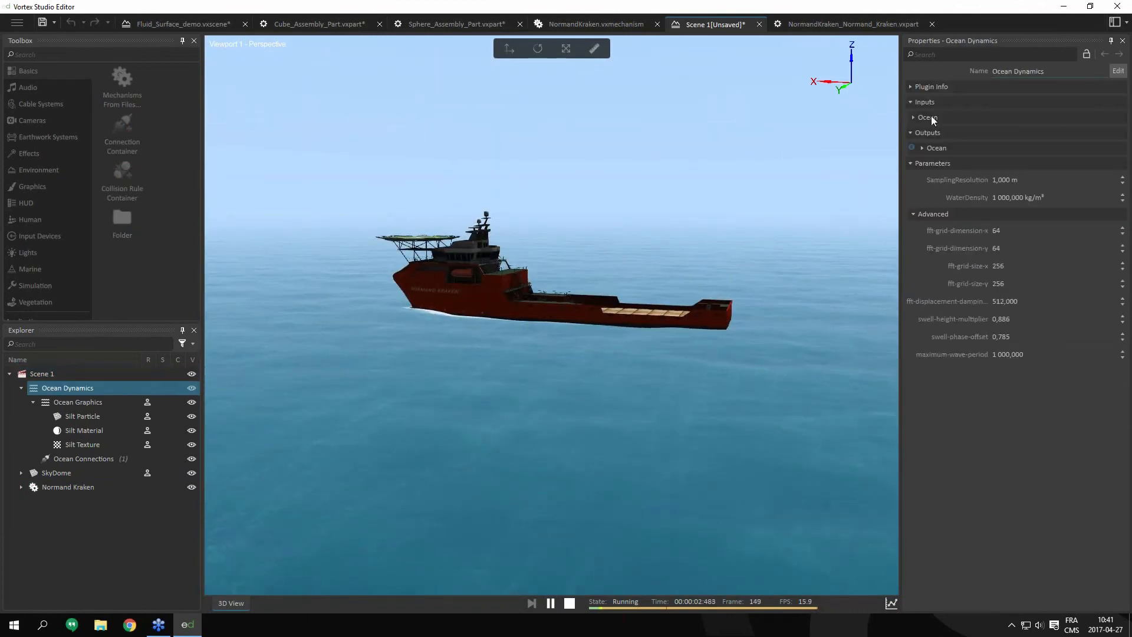
{"action": "left_click", "coordinate": [912, 116]}
{"action": "left_click", "coordinate": [1002, 223]}
{"action": "type", "text": "7"}
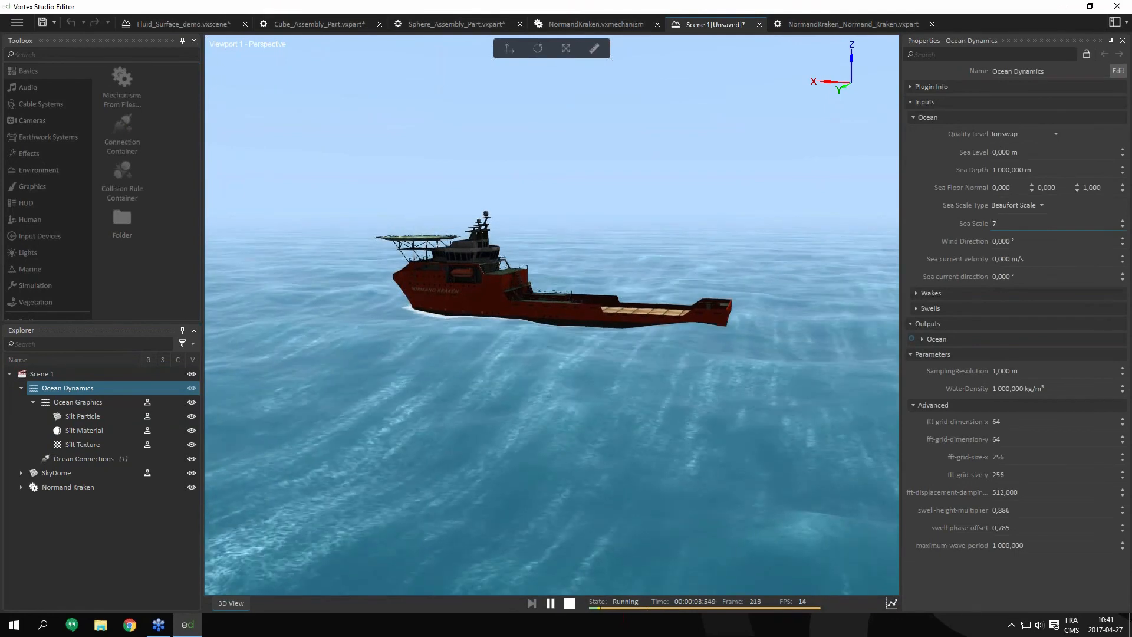
{"action": "left_click_drag", "start_coordinate": [564, 381], "coordinate": [731, 320]}
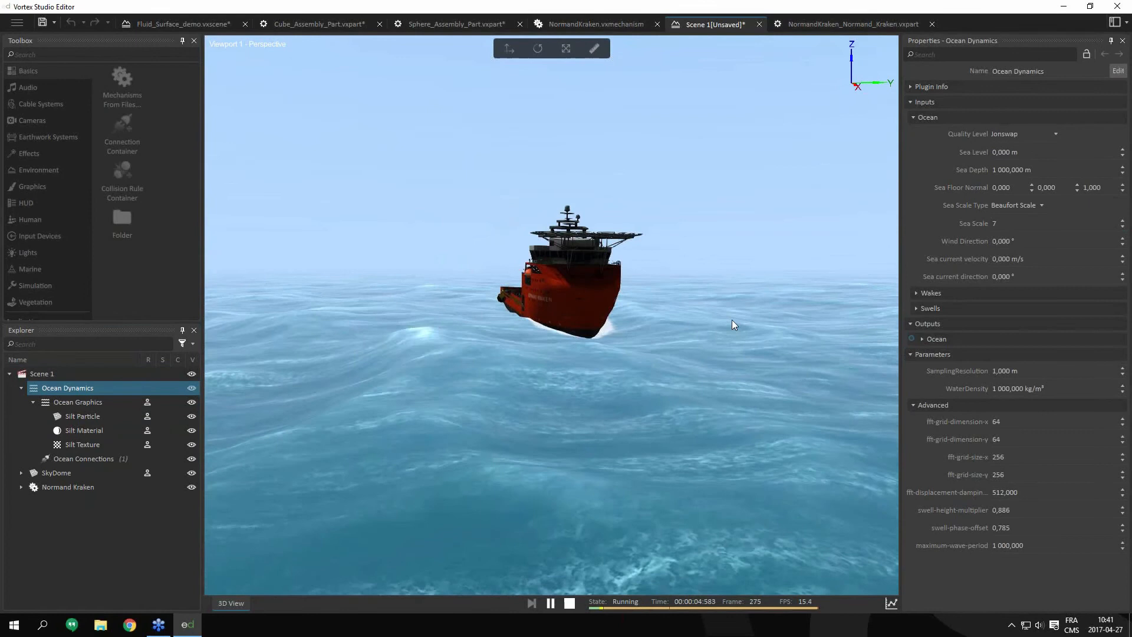
{"action": "scroll", "coordinate": [555, 269], "scroll_direction": "up", "scroll_amount": 5}
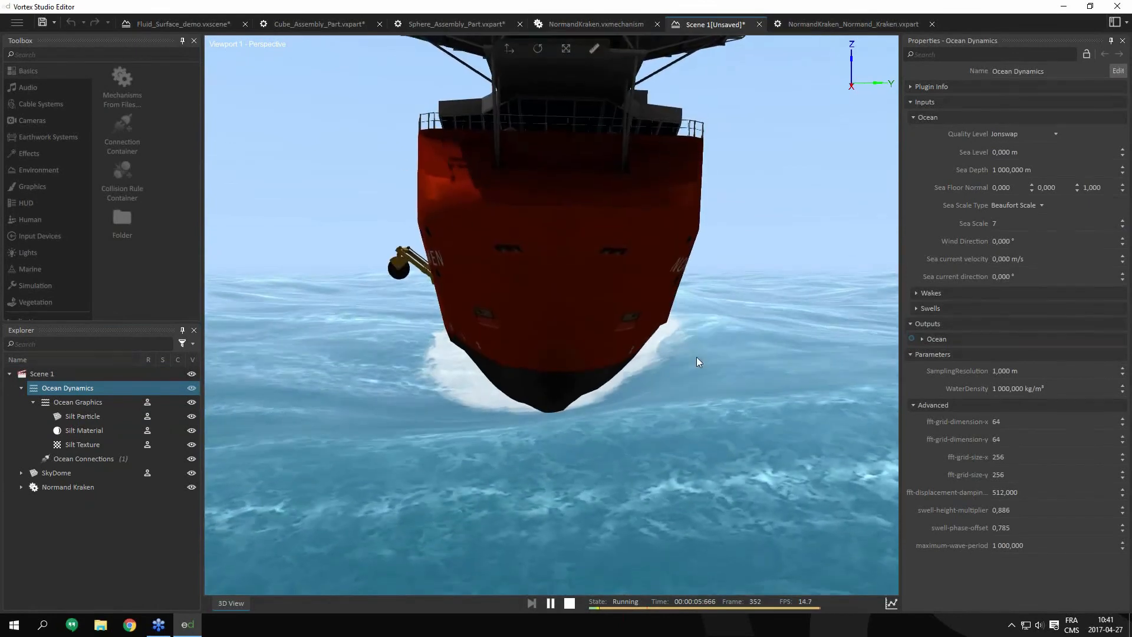
{"action": "scroll", "coordinate": [561, 369], "scroll_direction": "down", "scroll_amount": 6}
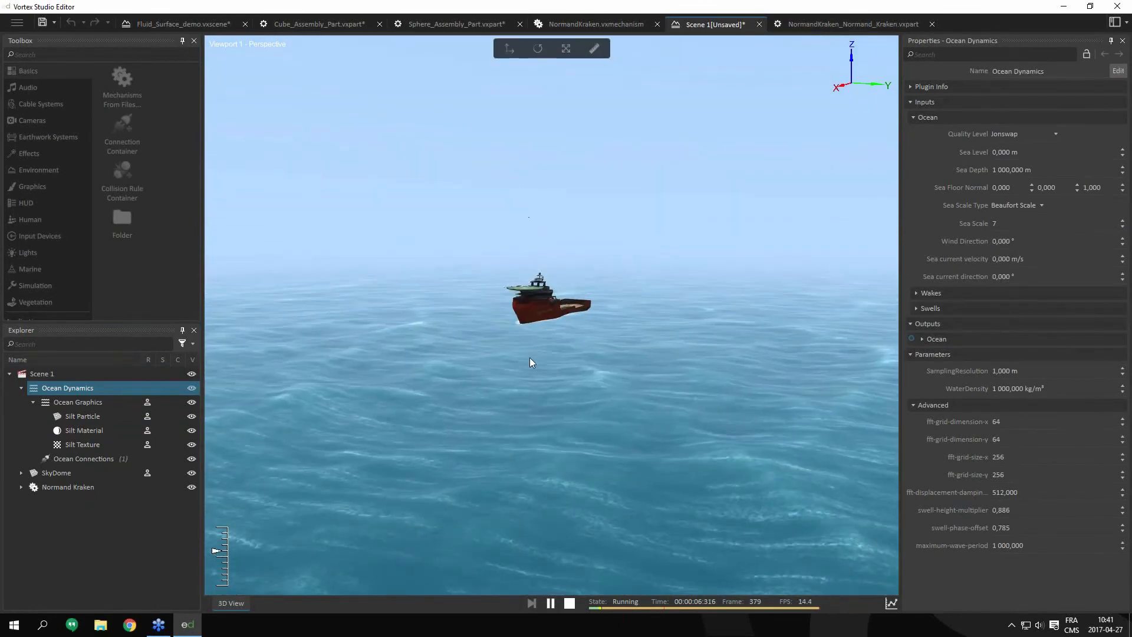
- Set the Current RPM to -1500 in the Normand Kraken's Interface
{"action": "left_click", "coordinate": [22, 492]}
{"action": "left_click", "coordinate": [58, 571]}
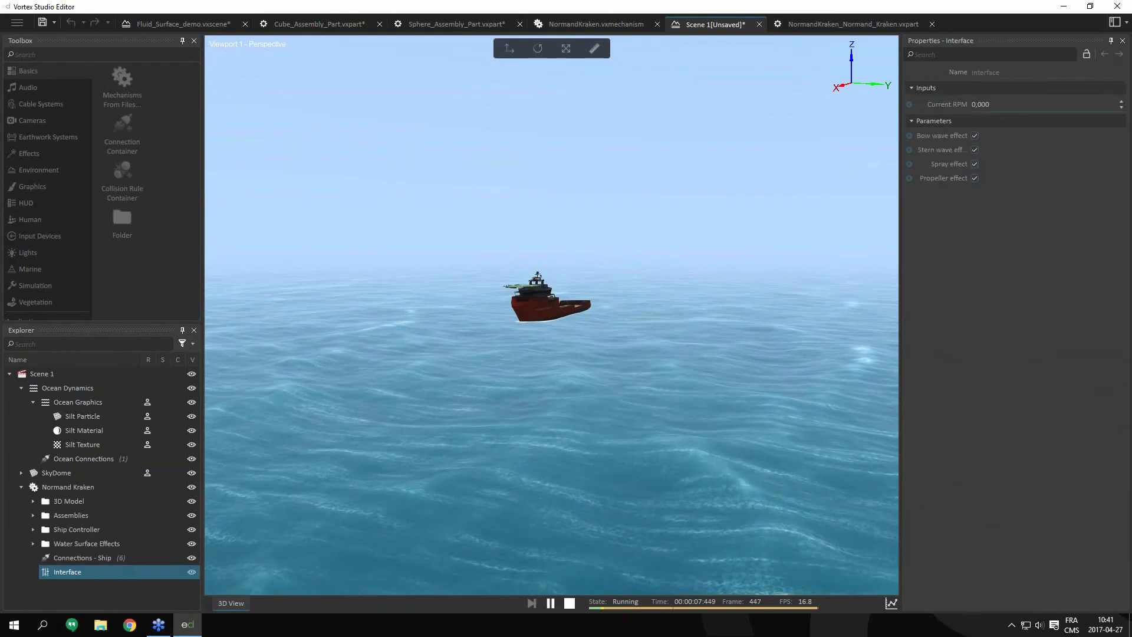
{"action": "left_click", "coordinate": [997, 104]}
{"action": "type", "text": "-159"}
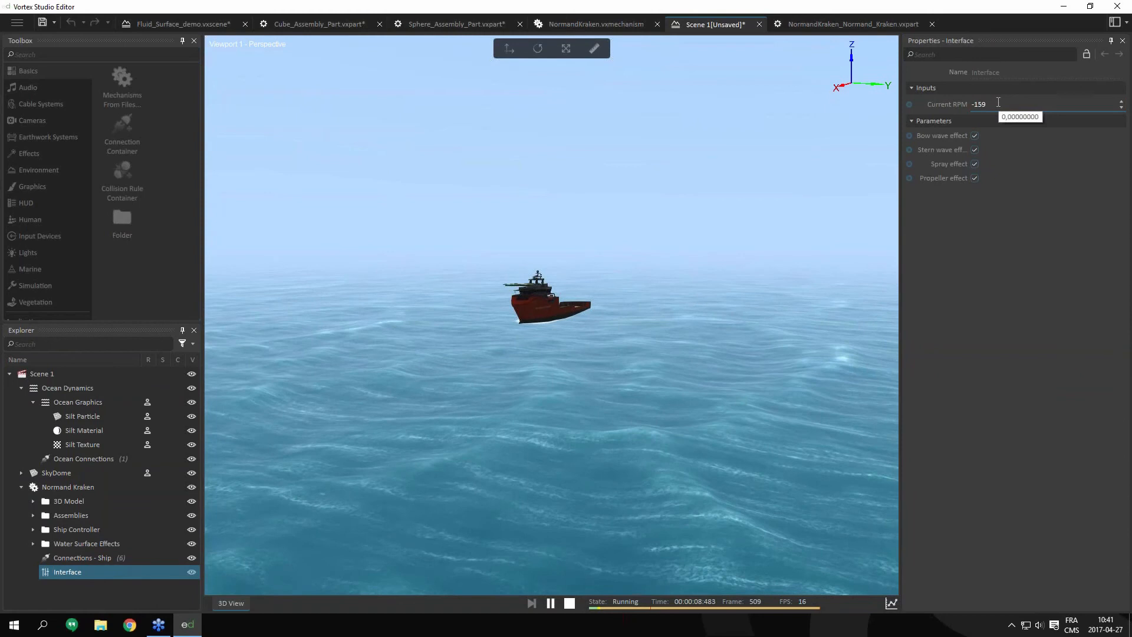
{"action": "key", "text": "BackSpace"}
{"action": "type", "text": "00"}
{"action": "key", "text": "Return"}
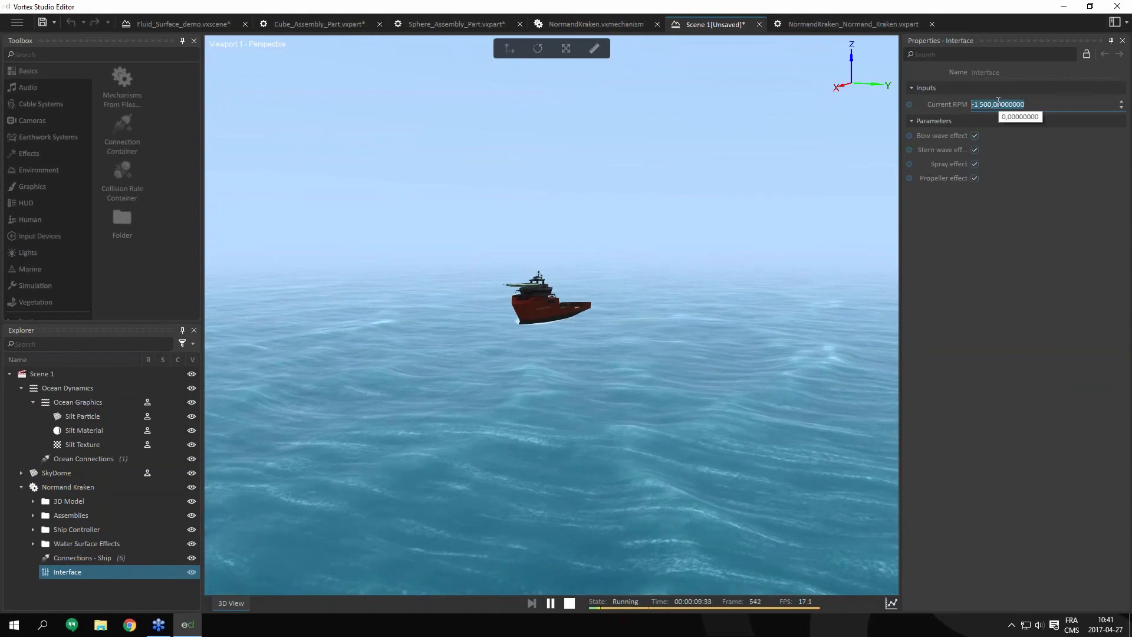
{"action": "scroll", "coordinate": [619, 335], "scroll_direction": "up", "scroll_amount": 3}
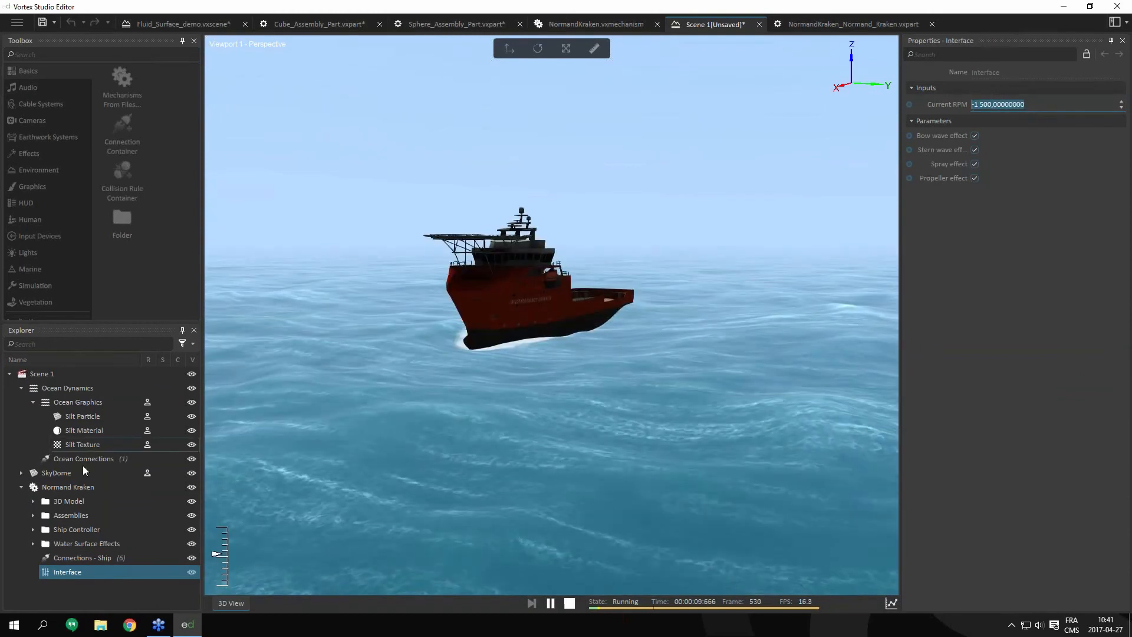
- Lower the Ocean Dynamics Sea Scale to 4
{"action": "left_click", "coordinate": [70, 390]}
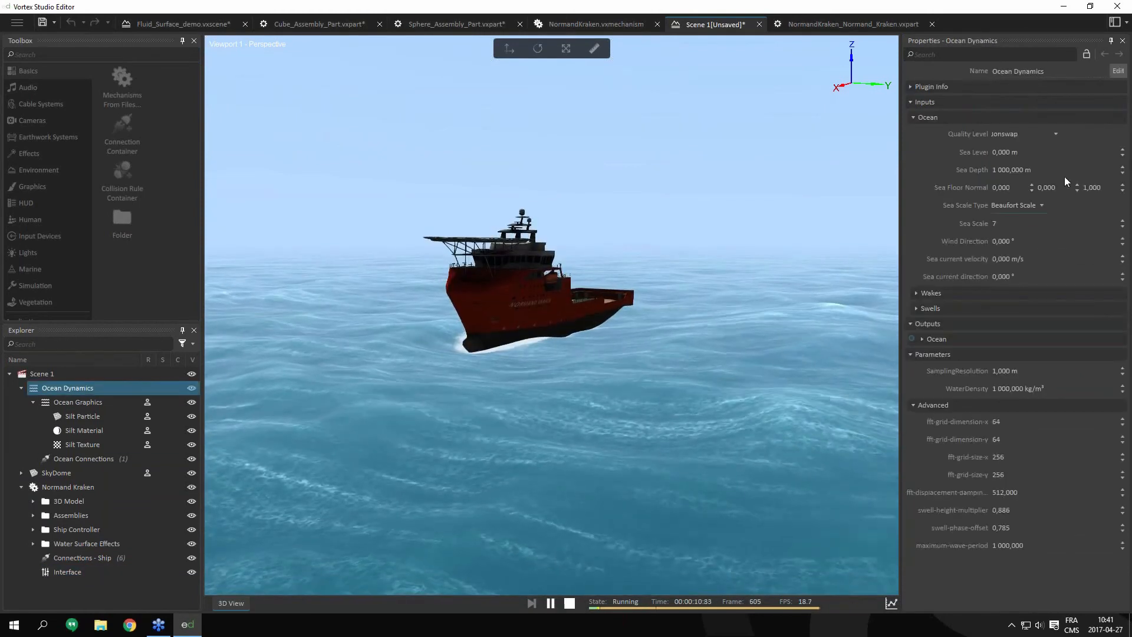
{"action": "left_click", "coordinate": [1122, 220]}
{"action": "left_click", "coordinate": [1122, 228]}
{"action": "left_click", "coordinate": [1122, 228]}
{"action": "left_click", "coordinate": [1123, 227]}
{"action": "left_click", "coordinate": [1123, 227]}
- Examine the moving ship from several sides, including the propeller wash at the stern and the spray at the bow
{"action": "left_click_drag", "start_coordinate": [678, 383], "coordinate": [514, 400]}
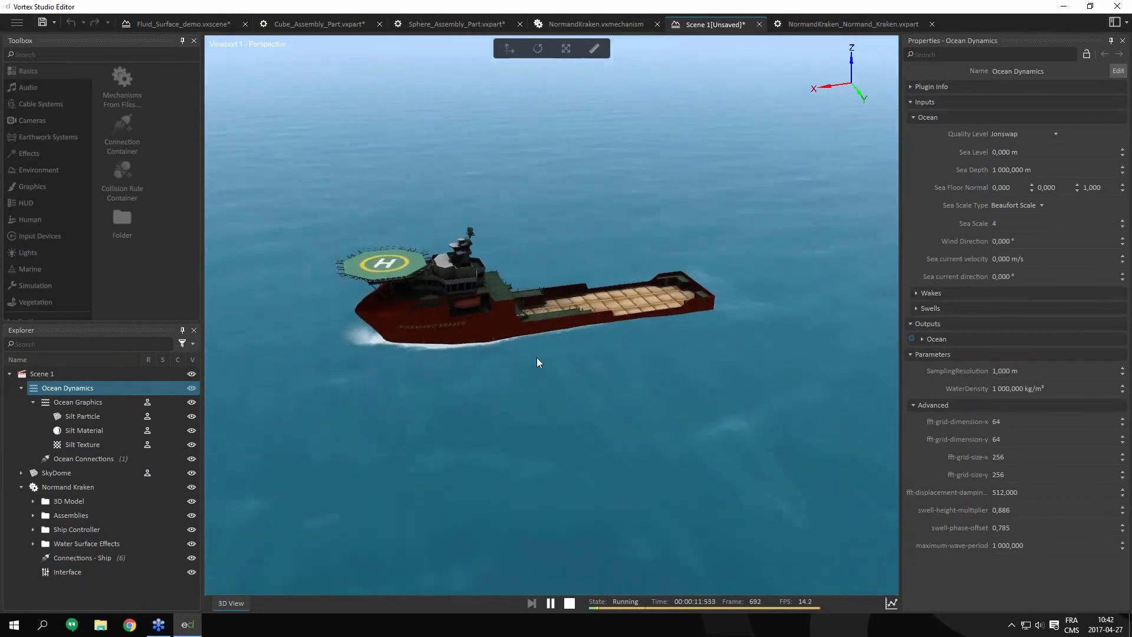
{"action": "left_click_drag", "start_coordinate": [538, 362], "coordinate": [715, 389]}
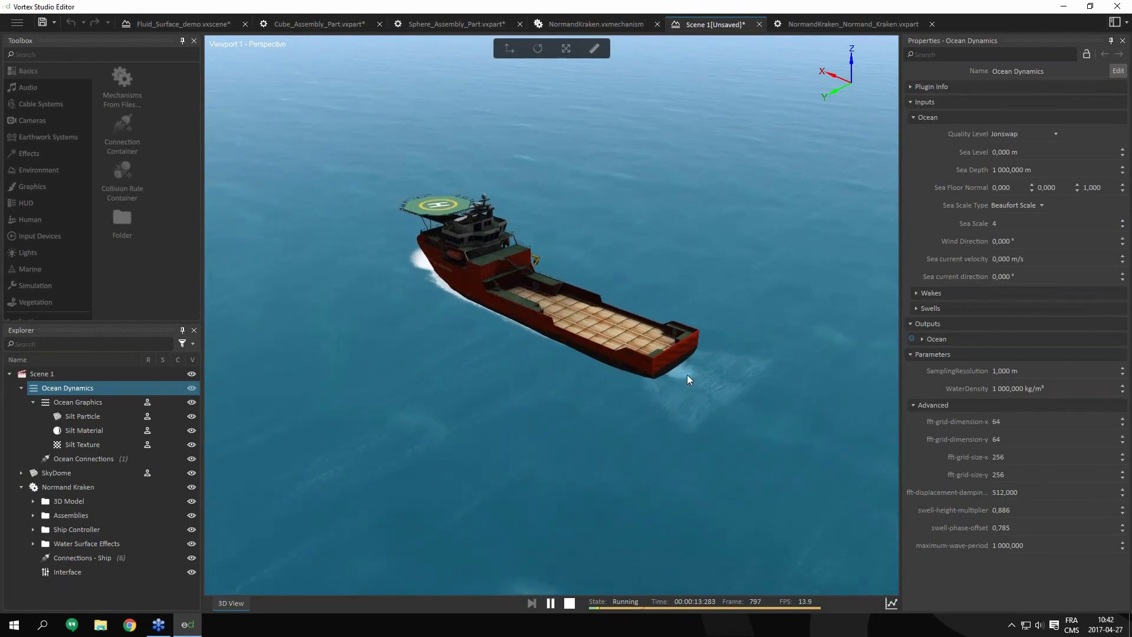
{"action": "scroll", "coordinate": [808, 458], "scroll_direction": "up", "scroll_amount": 5}
{"action": "left_click_drag", "start_coordinate": [809, 459], "coordinate": [805, 524]}
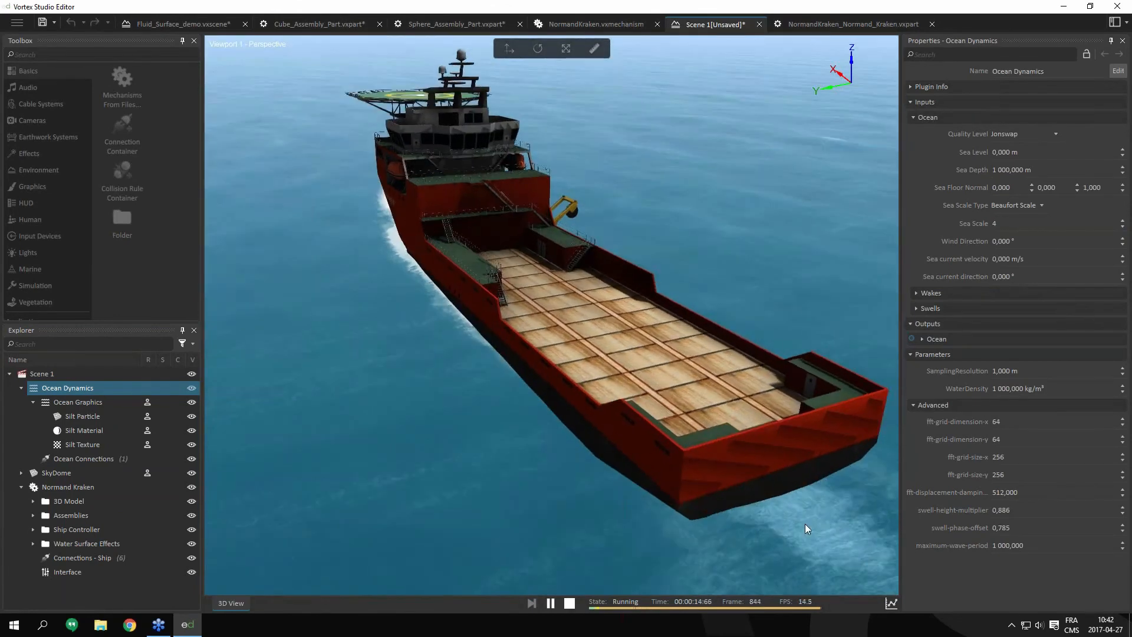
{"action": "left_click_drag", "start_coordinate": [575, 409], "coordinate": [635, 290]}
{"action": "scroll", "coordinate": [757, 414], "scroll_direction": "down", "scroll_amount": 5}
{"action": "scroll", "coordinate": [739, 373], "scroll_direction": "up", "scroll_amount": 4}
{"action": "scroll", "coordinate": [748, 373], "scroll_direction": "down", "scroll_amount": 3}
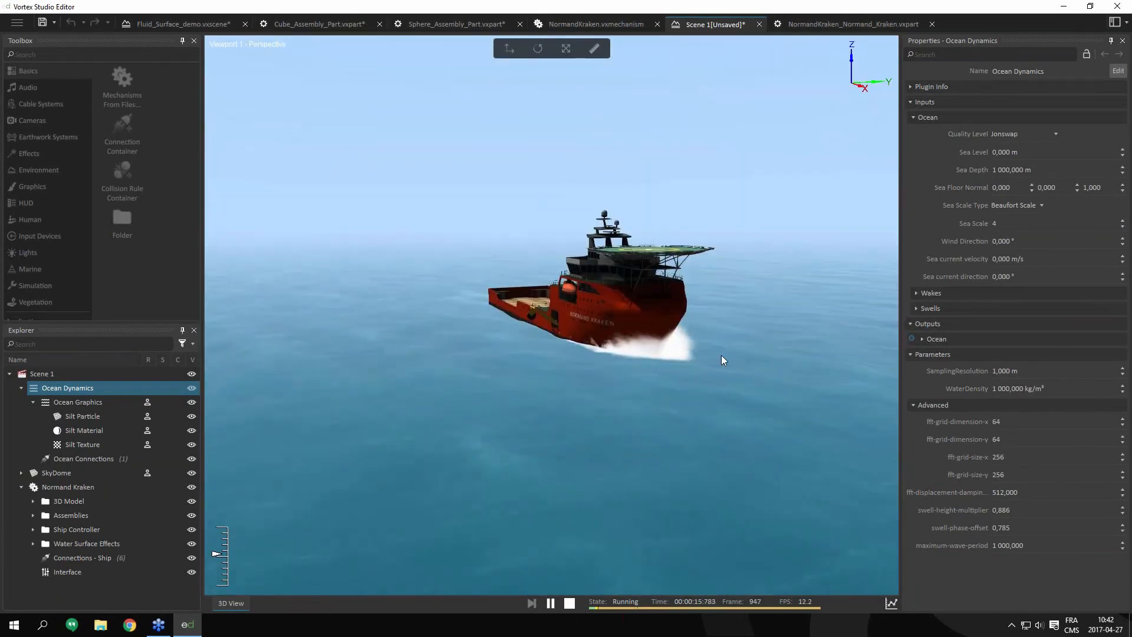
{"action": "left_click_drag", "start_coordinate": [721, 355], "coordinate": [735, 356]}
{"action": "scroll", "coordinate": [734, 356], "scroll_direction": "down", "scroll_amount": 3}
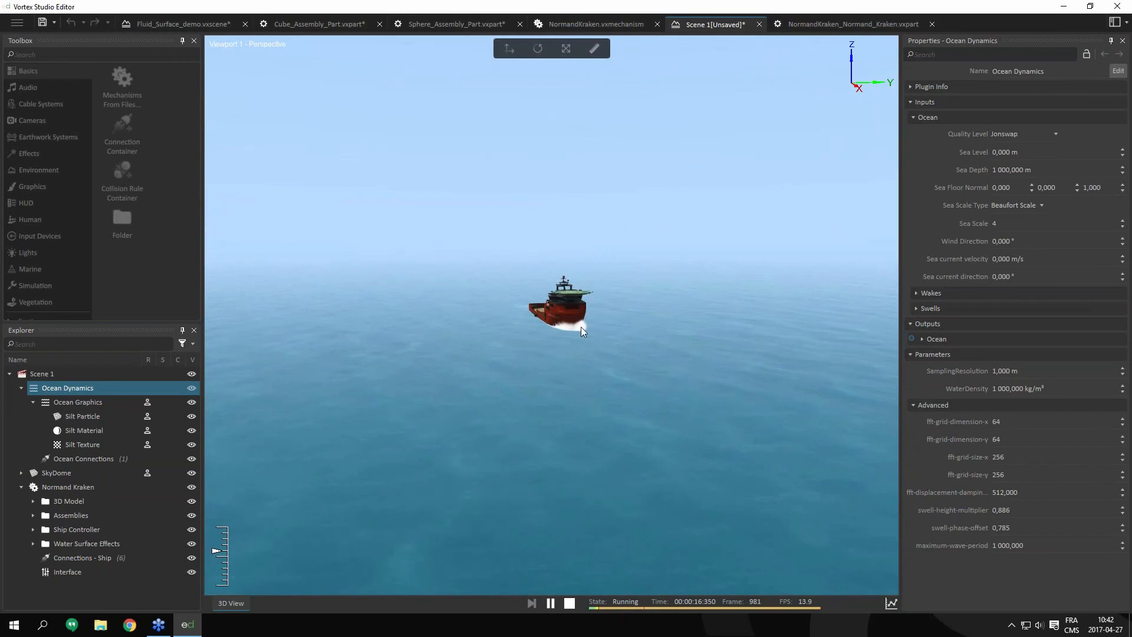
{"action": "scroll", "coordinate": [611, 352], "scroll_direction": "up", "scroll_amount": 3}
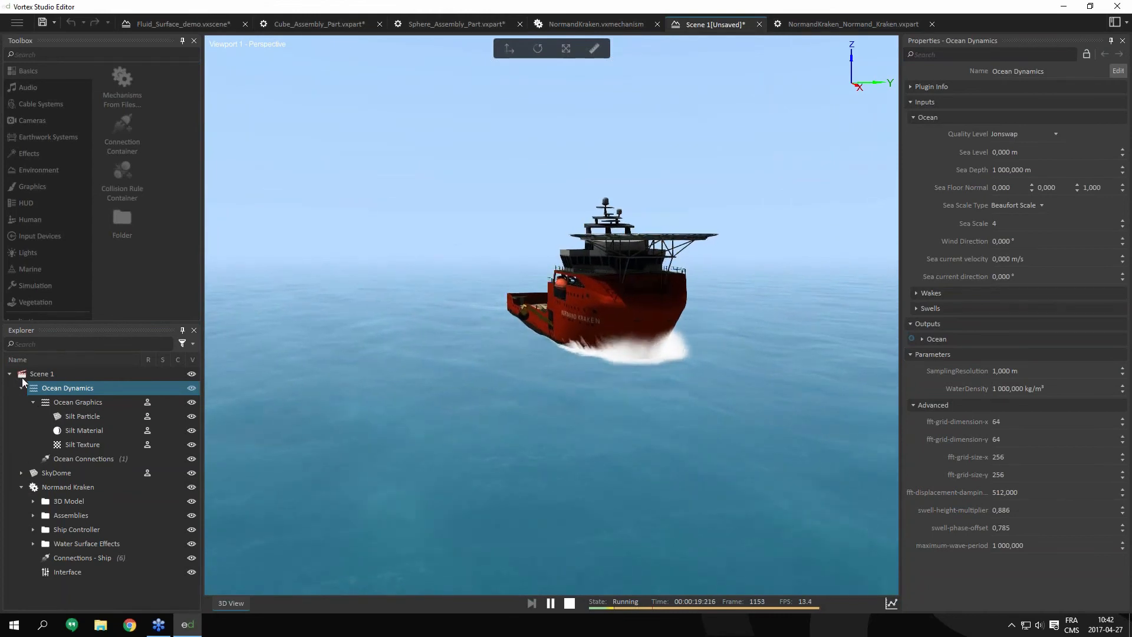
- Set the SkyDome's Hour to 10 and view the ship's bow in the changed daylight
{"action": "left_click", "coordinate": [21, 472]}
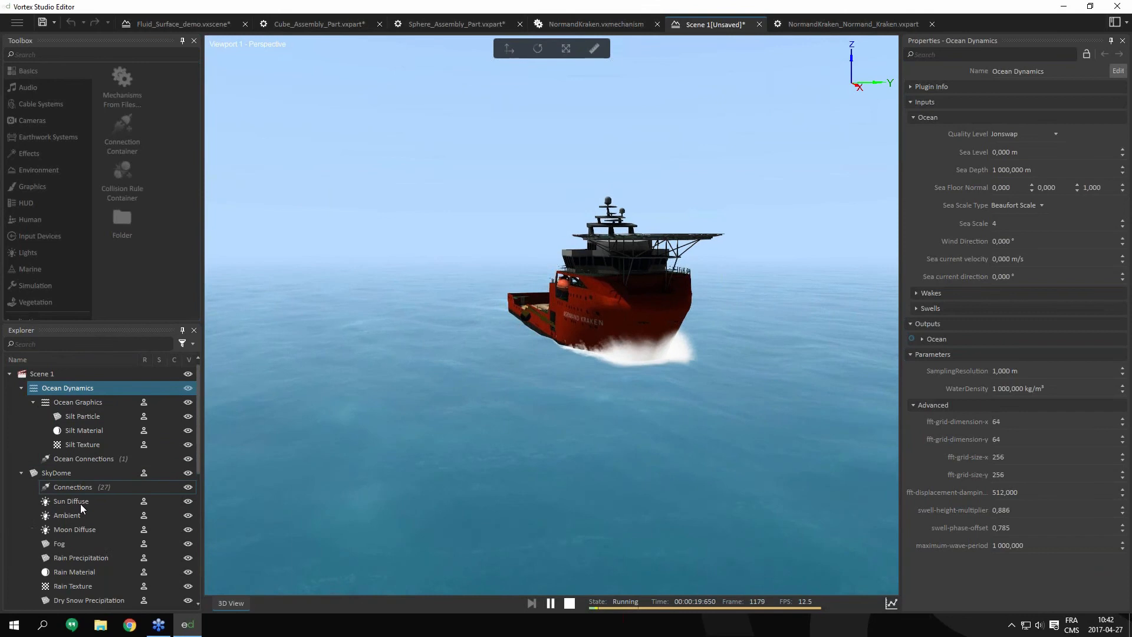
{"action": "left_click", "coordinate": [84, 475]}
{"action": "left_click", "coordinate": [1053, 185]}
{"action": "type", "text": "11"}
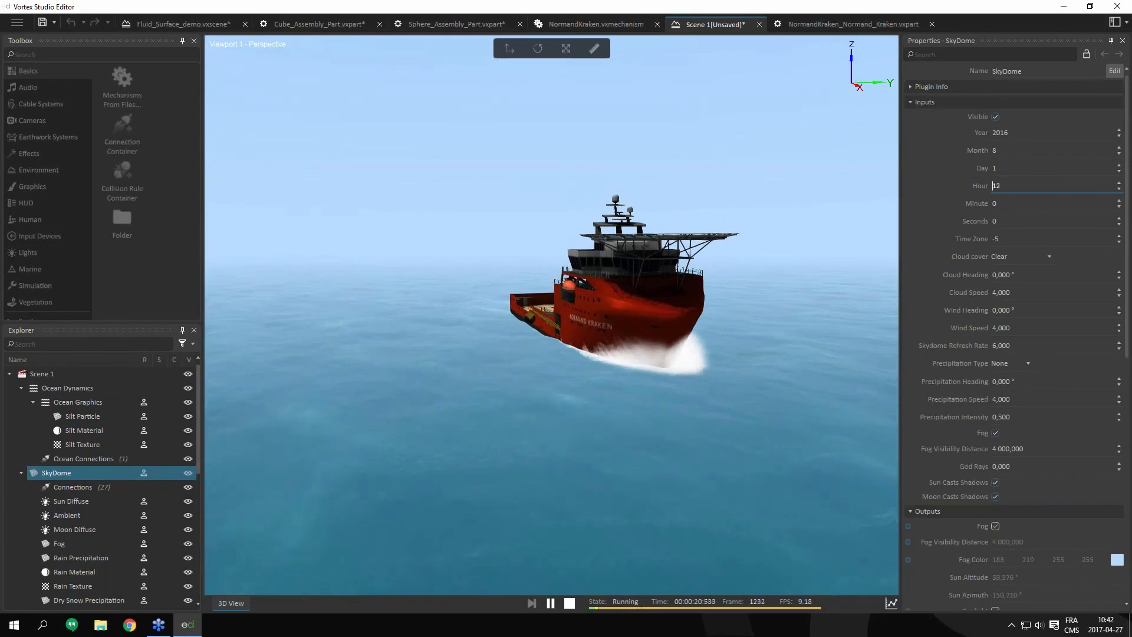
{"action": "key", "text": "Down"}
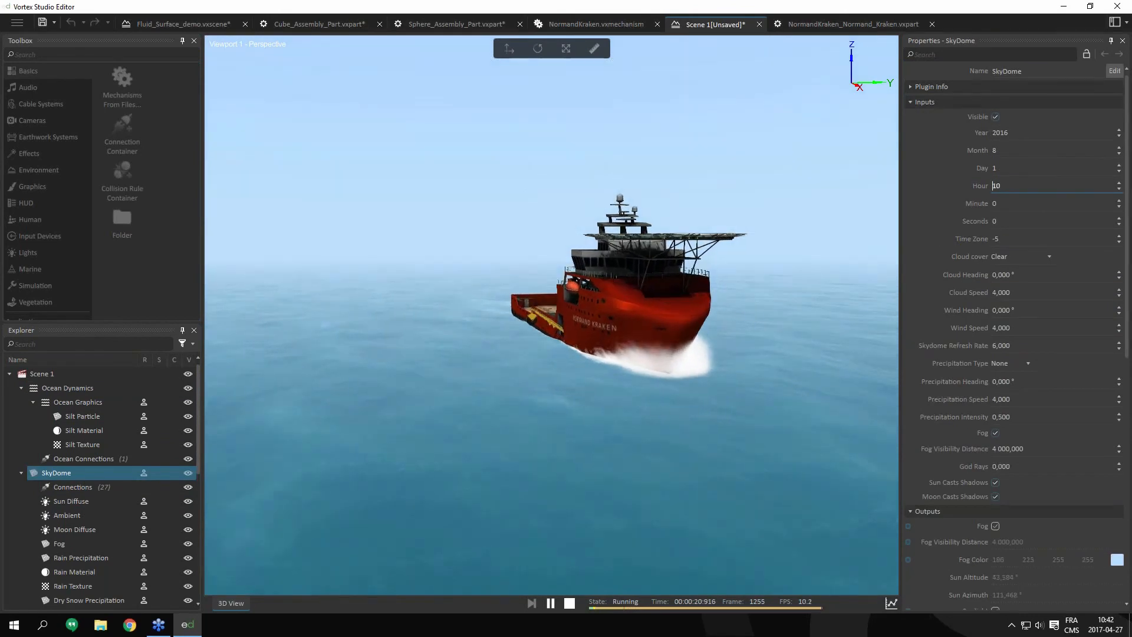
{"action": "left_click", "coordinate": [499, 172]}
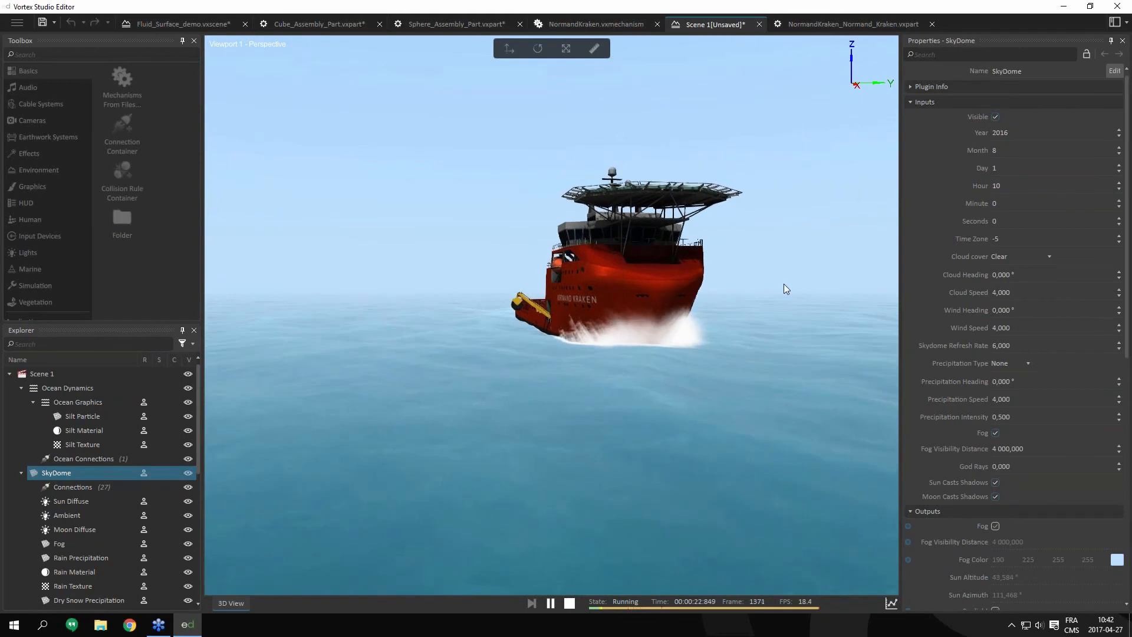
{"action": "scroll", "coordinate": [761, 286], "scroll_direction": "down", "scroll_amount": 3}
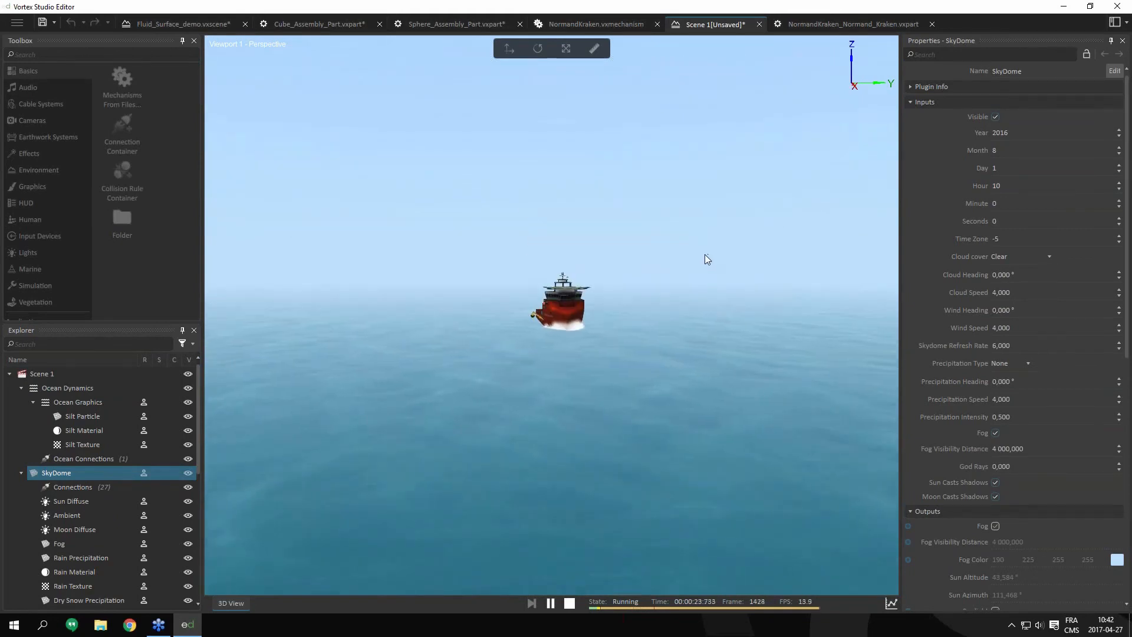